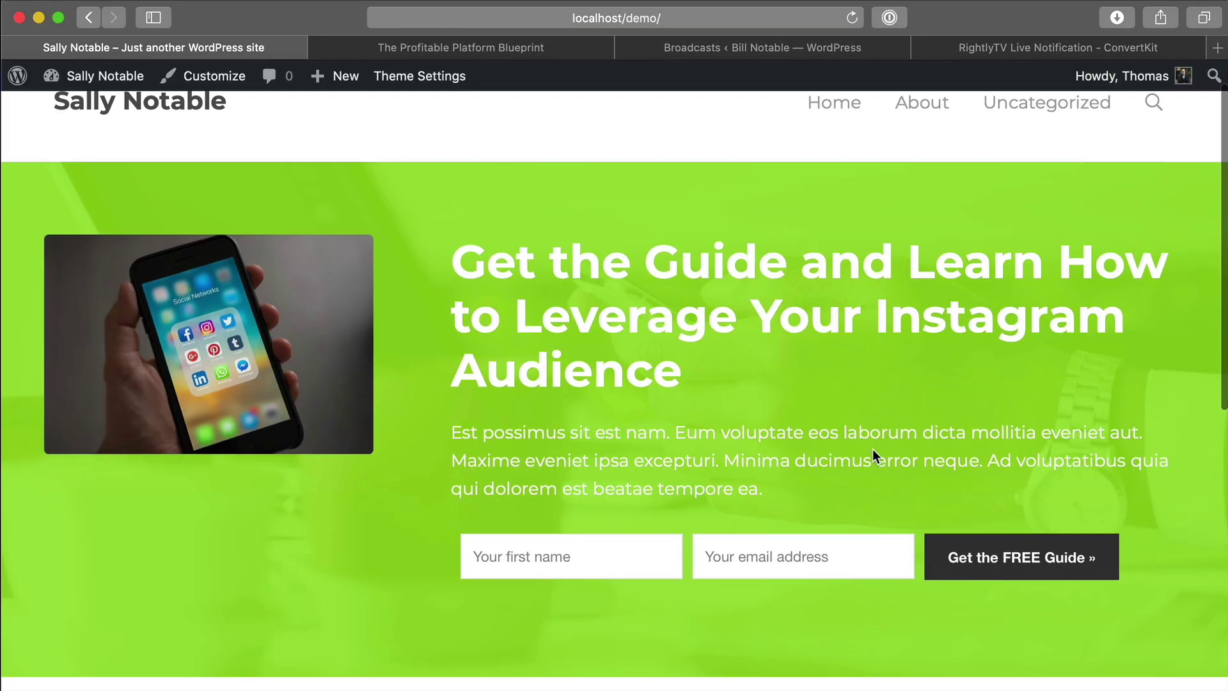
{"action": "scroll", "coordinate": [873, 448], "scroll_direction": "up", "scroll_amount": 3}
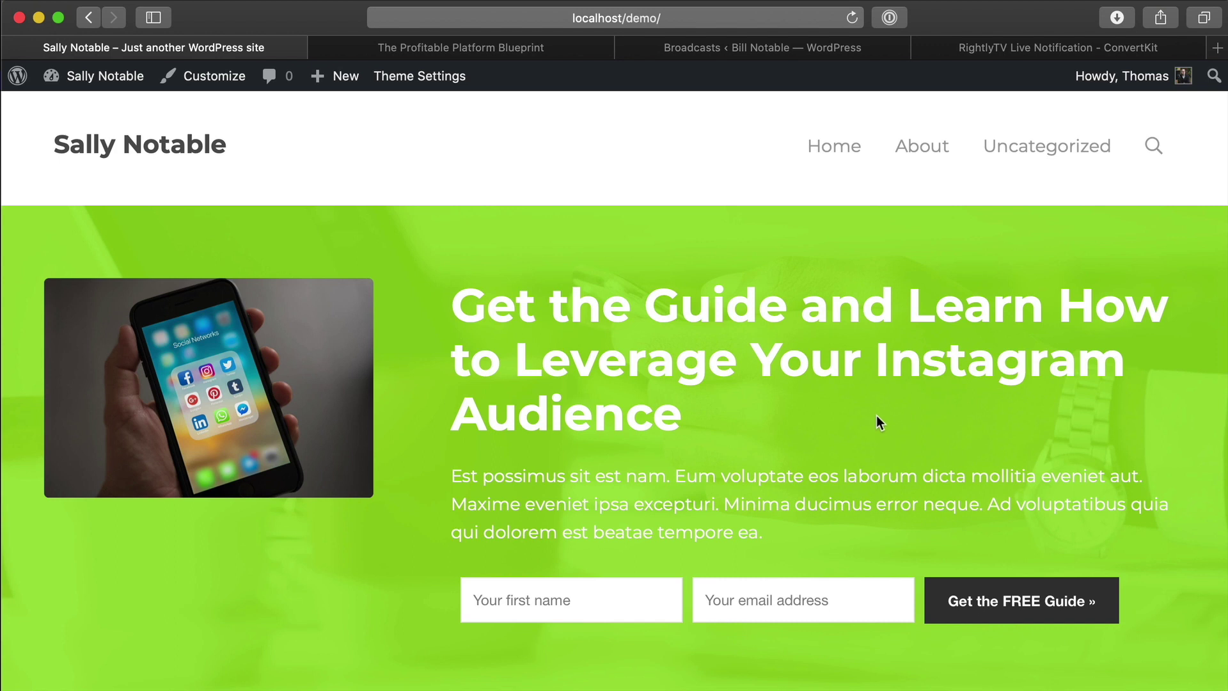
{"action": "scroll", "coordinate": [874, 420], "scroll_direction": "down", "scroll_amount": 5}
{"action": "scroll", "coordinate": [874, 420], "scroll_direction": "up", "scroll_amount": 5}
{"action": "scroll", "coordinate": [892, 504], "scroll_direction": "down", "scroll_amount": 6}
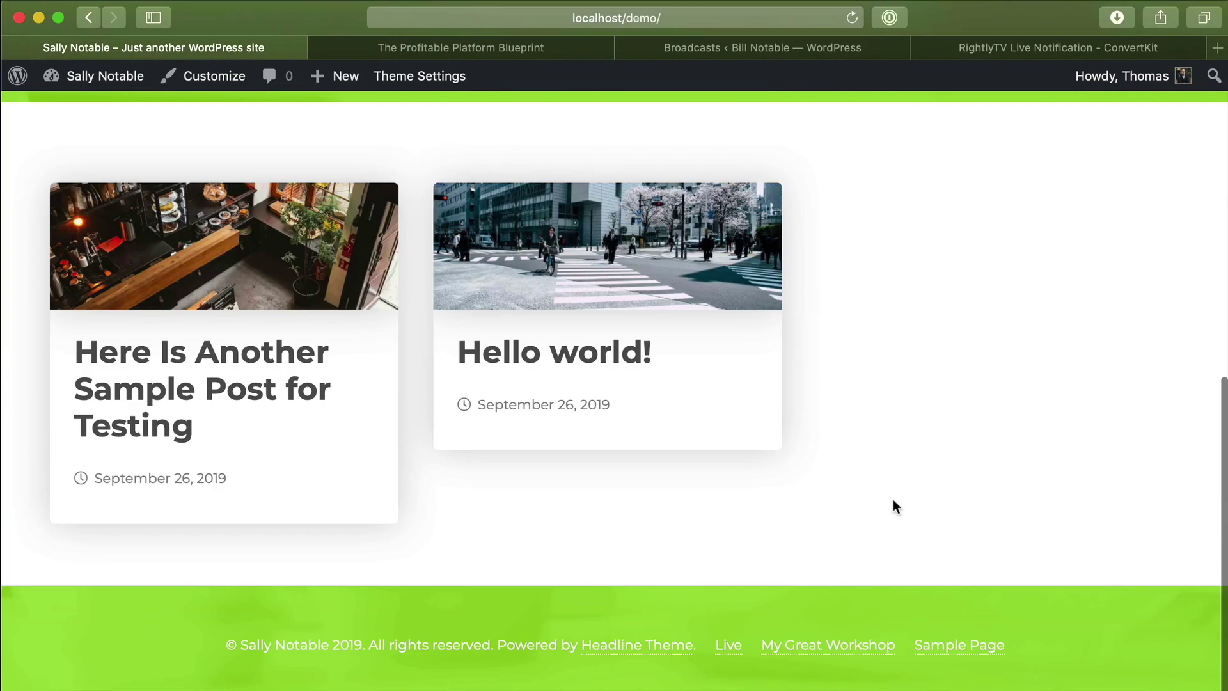
{"action": "scroll", "coordinate": [893, 506], "scroll_direction": "up", "scroll_amount": 5}
{"action": "scroll", "coordinate": [893, 500], "scroll_direction": "up", "scroll_amount": 2}
{"action": "scroll", "coordinate": [891, 543], "scroll_direction": "down", "scroll_amount": 8}
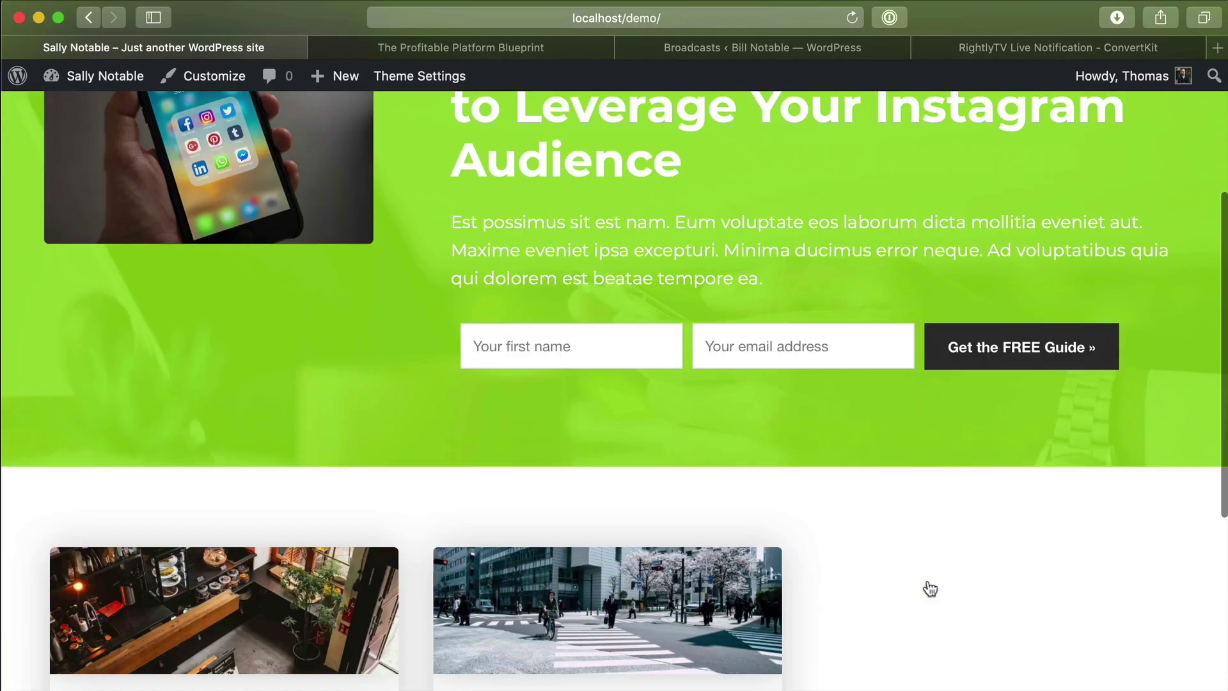
{"action": "scroll", "coordinate": [1016, 526], "scroll_direction": "down", "scroll_amount": 3}
{"action": "scroll", "coordinate": [1016, 527], "scroll_direction": "up", "scroll_amount": 10}
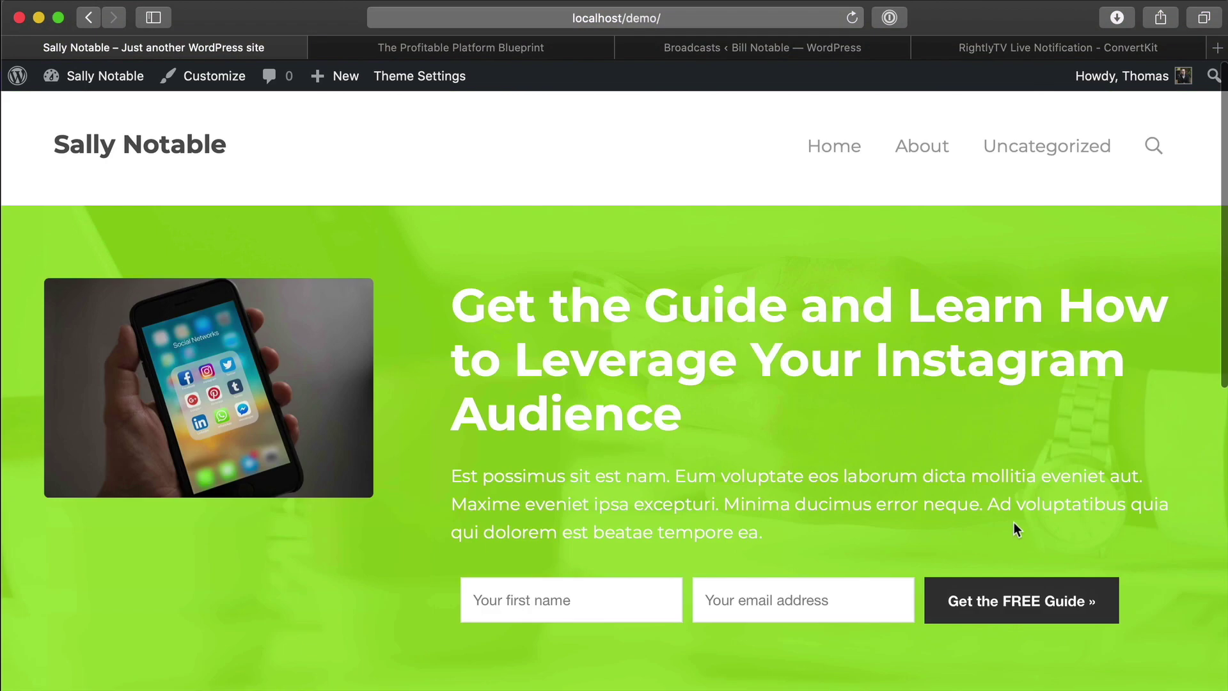
{"action": "scroll", "coordinate": [1017, 531], "scroll_direction": "down", "scroll_amount": 5}
{"action": "scroll", "coordinate": [1032, 554], "scroll_direction": "down", "scroll_amount": 3}
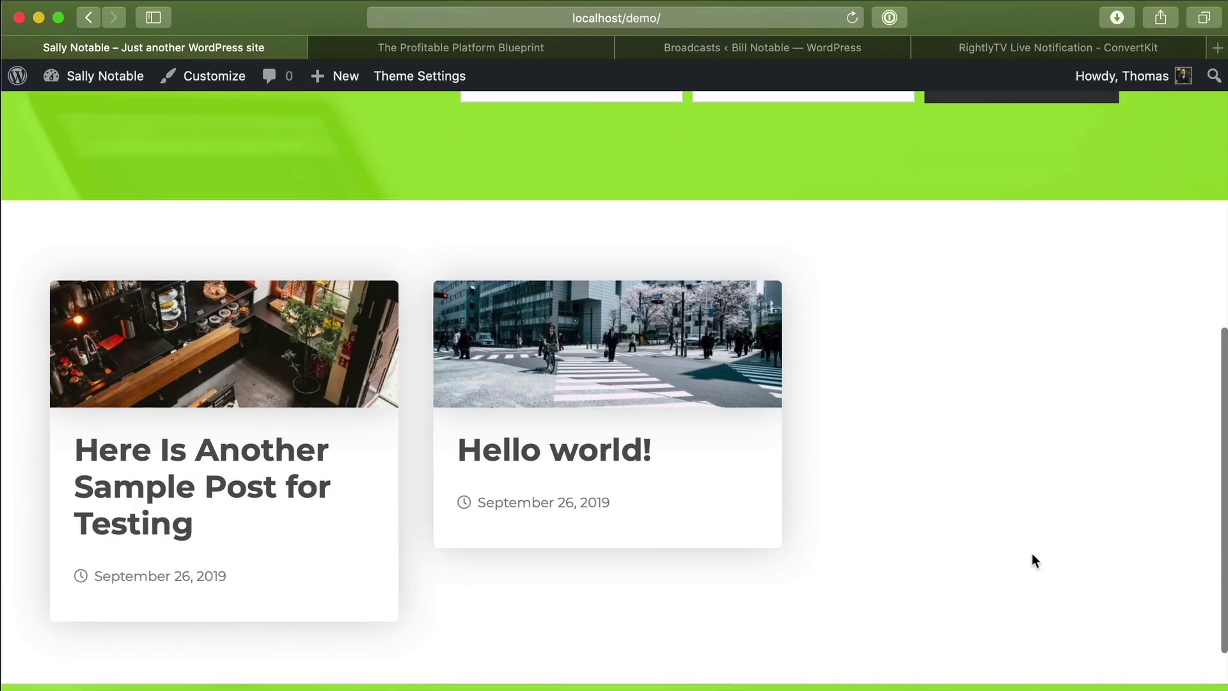
{"action": "scroll", "coordinate": [1032, 557], "scroll_direction": "up", "scroll_amount": 8}
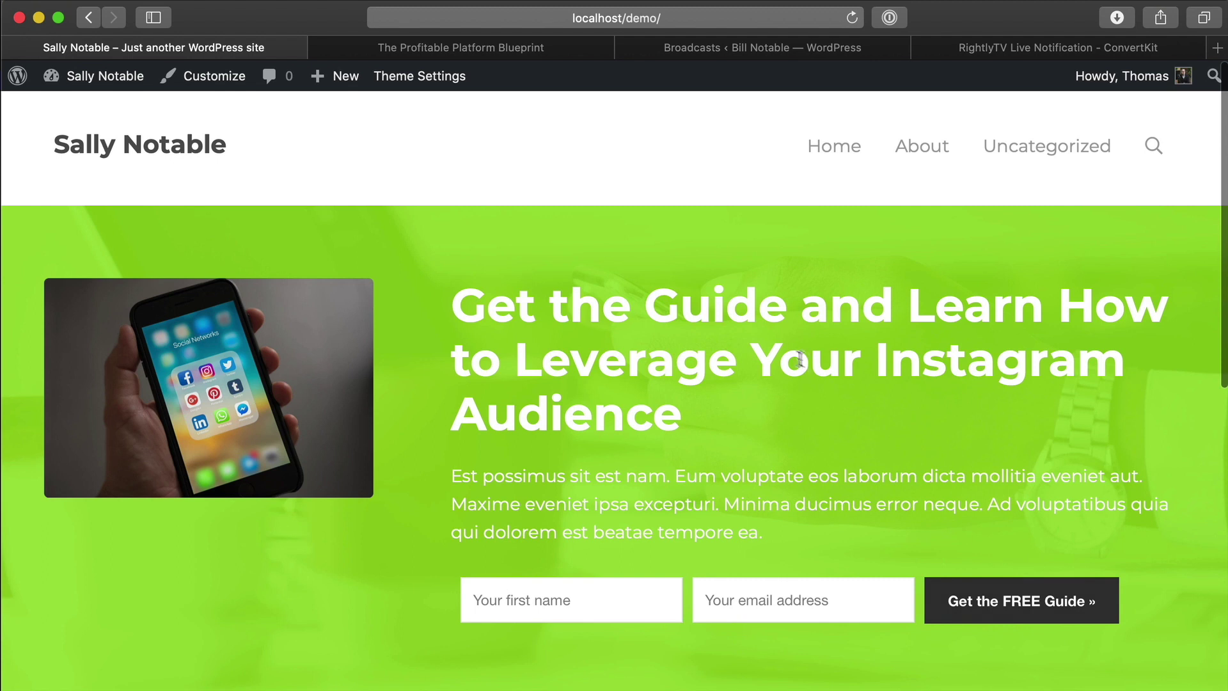
Start a new post titled 'My Great Webinar' with a 30-word lorem ipsum body via lorem_short.
{"action": "mouse_move", "coordinate": [332, 76]}
{"action": "left_click", "coordinate": [324, 110]}
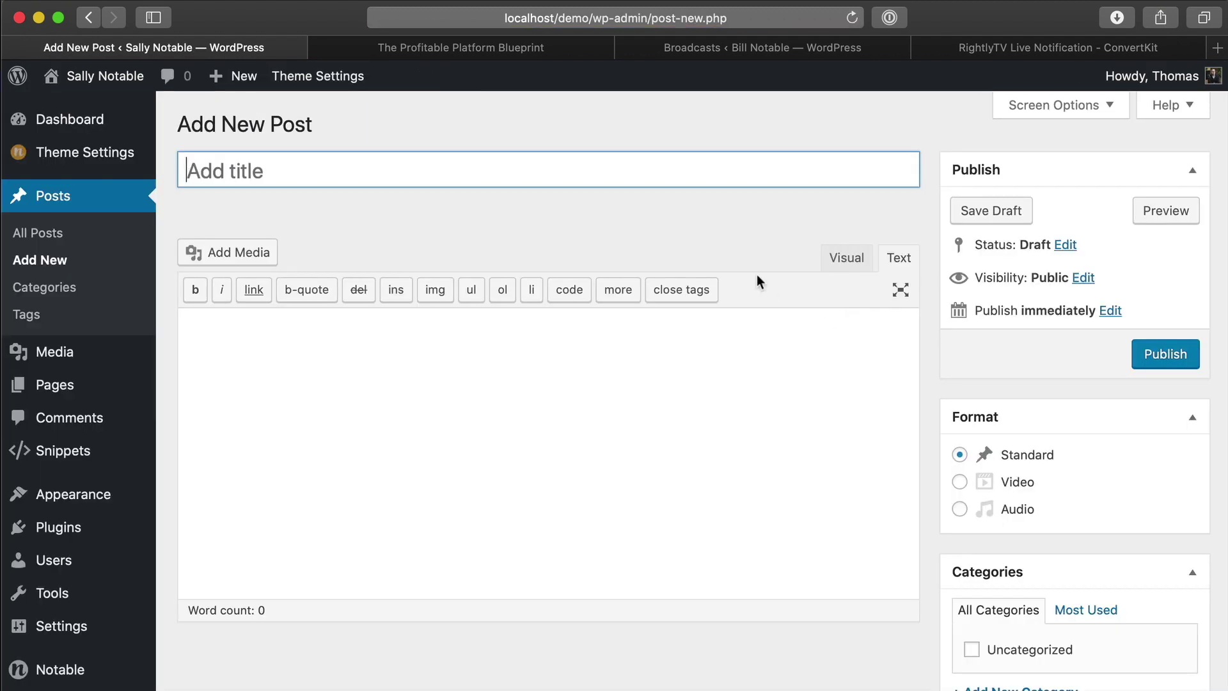
{"action": "type", "text": "My Great Webinar"}
{"action": "left_click", "coordinate": [770, 424]}
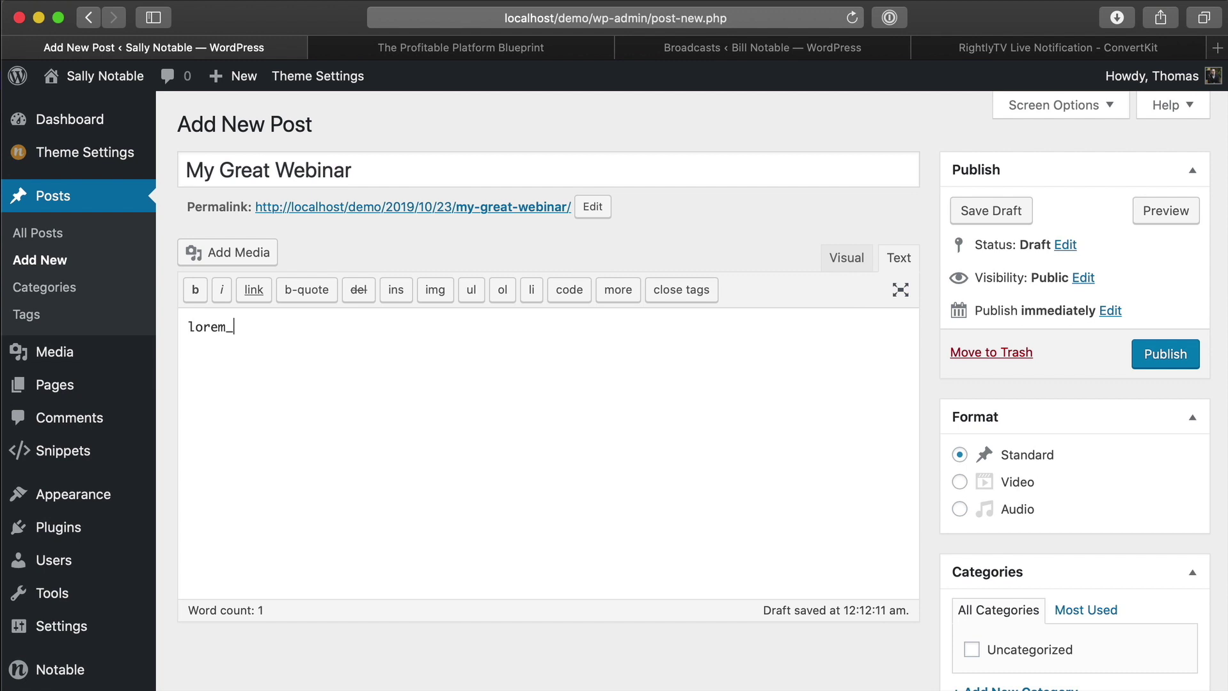
{"action": "type", "text": "lorem_short"}
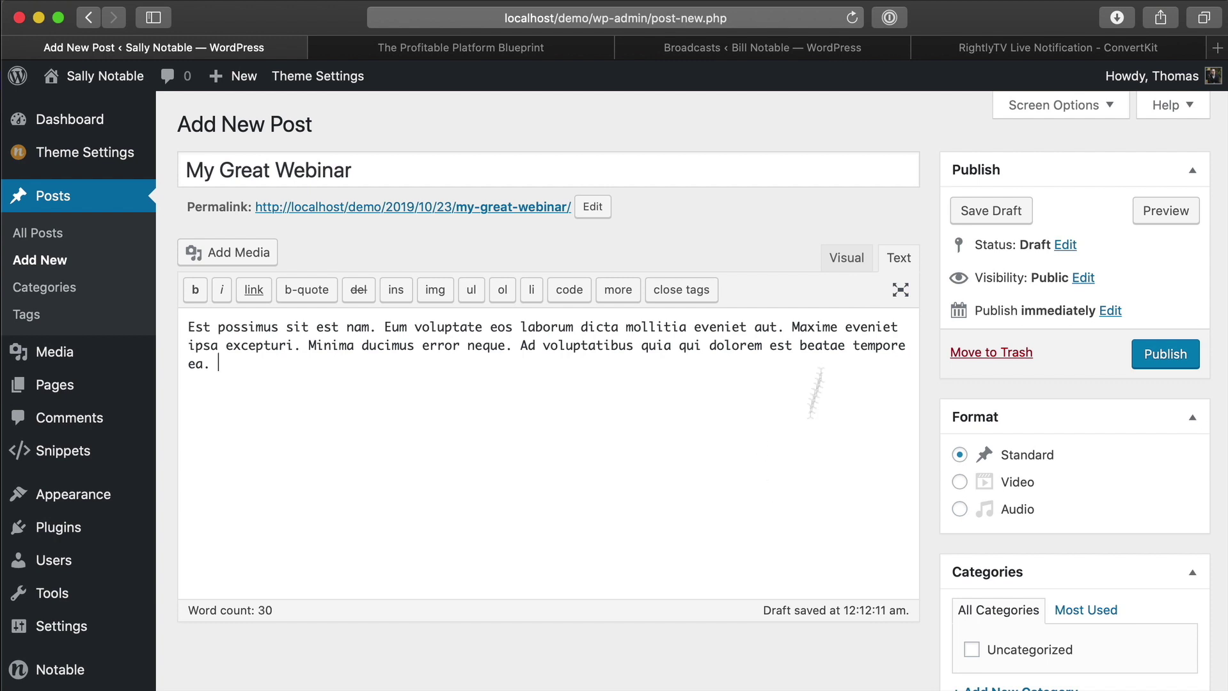
{"action": "left_click", "coordinate": [859, 261]}
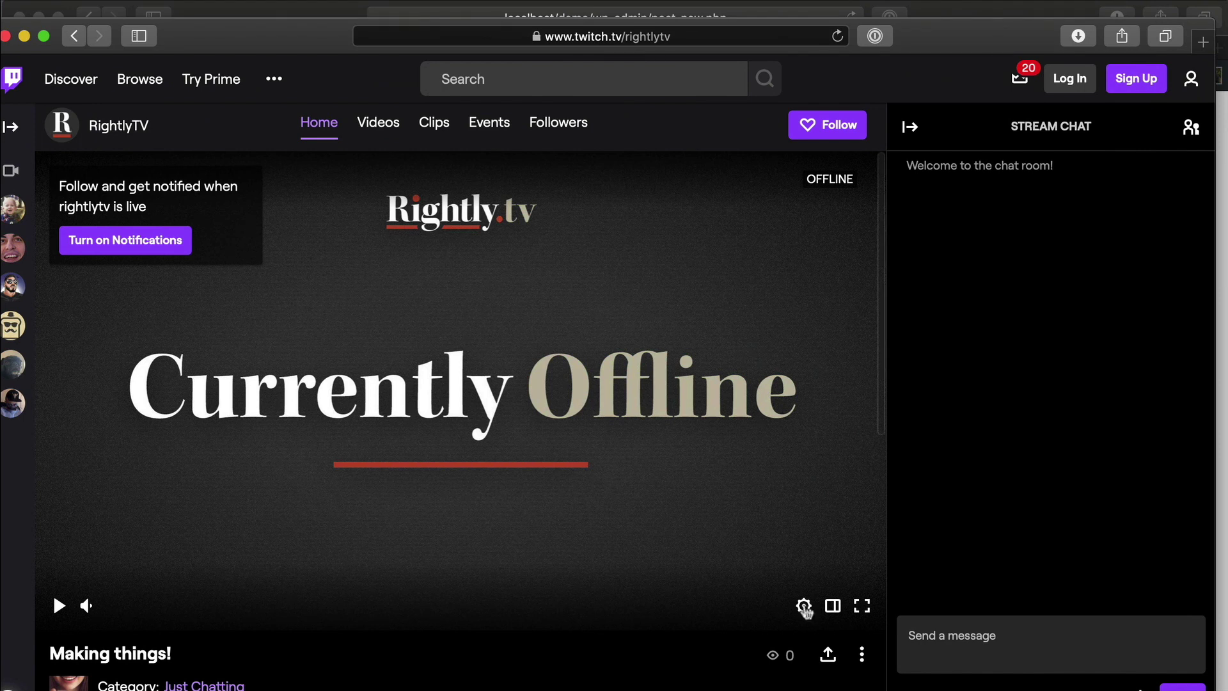
Copy the RightlyTV channel's Twitch embed code and return to the post's HTML Text editor.
{"action": "left_click", "coordinate": [828, 653]}
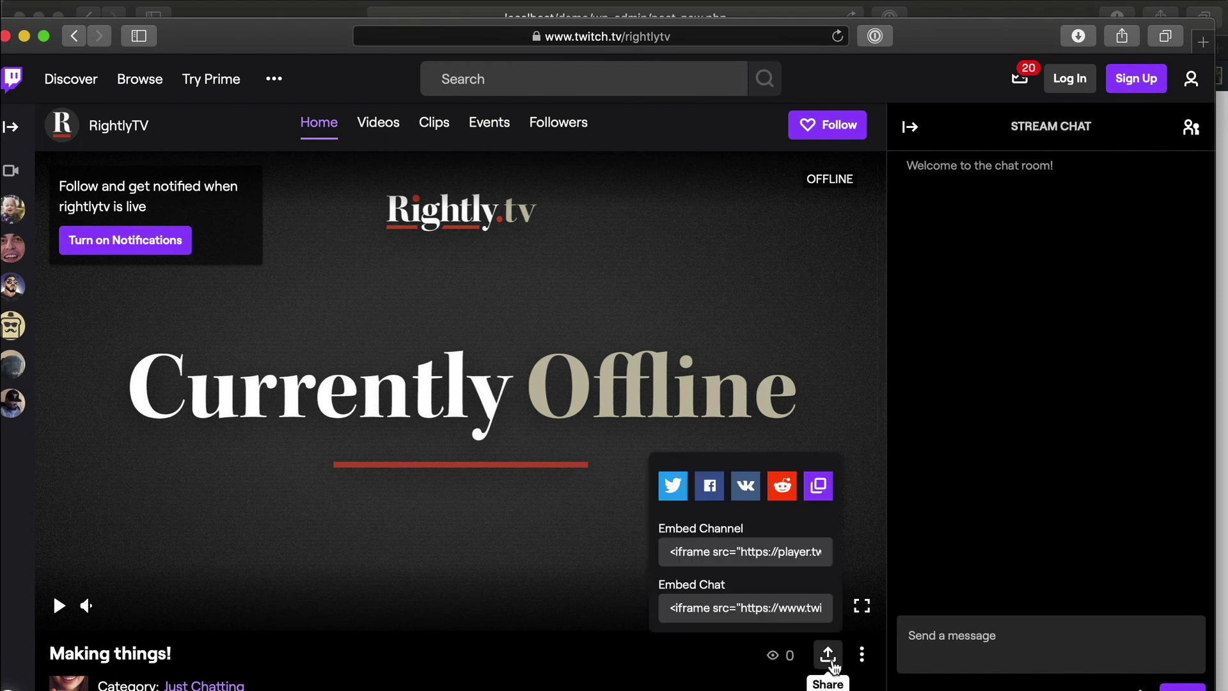
{"action": "left_click", "coordinate": [765, 557]}
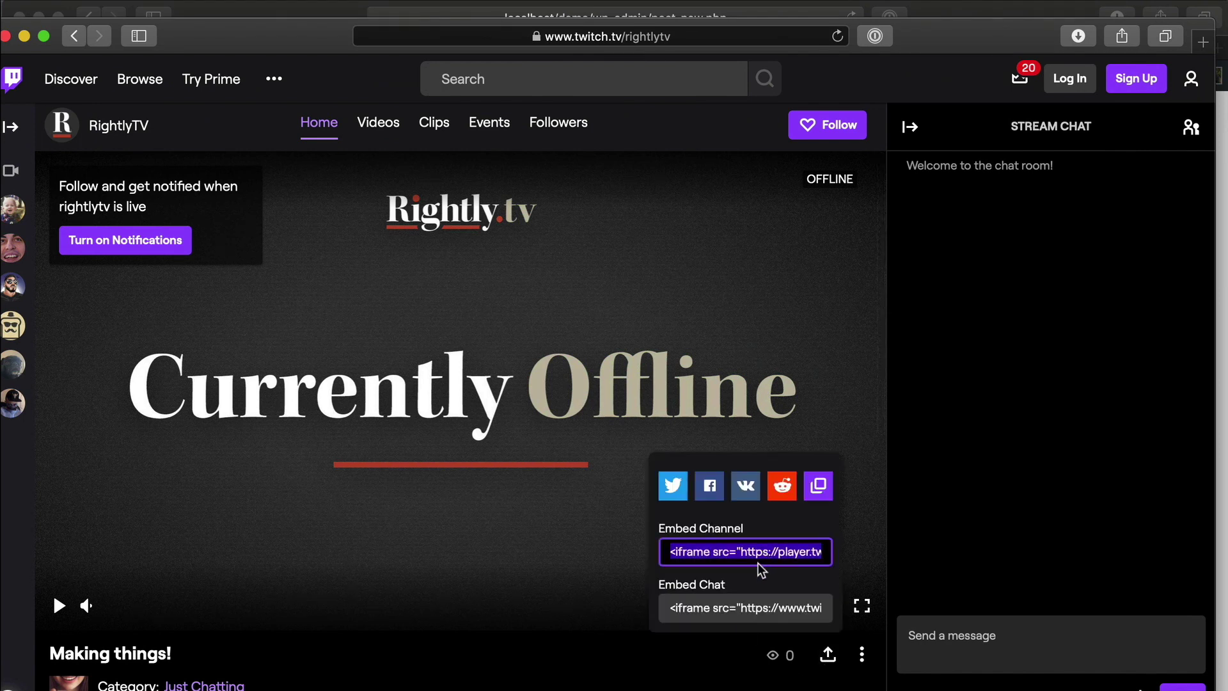
{"action": "left_click", "coordinate": [998, 17]}
{"action": "left_click", "coordinate": [898, 257]}
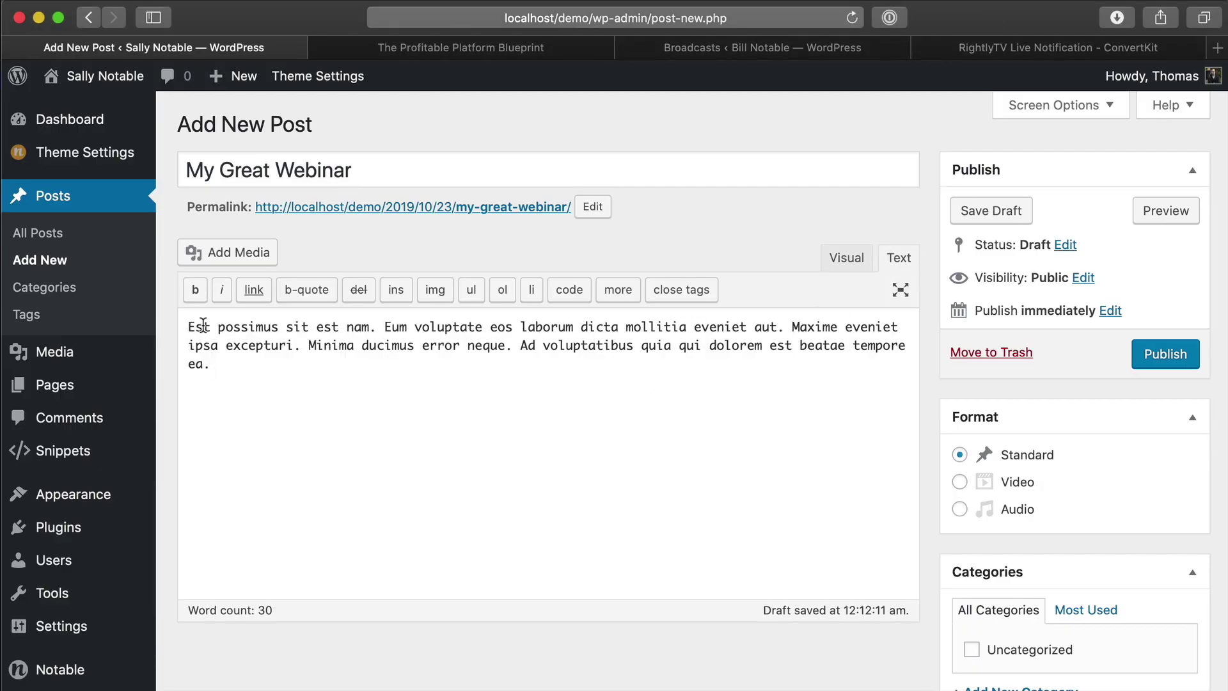
Paste the Twitch iframe above the paragraph and delete its trailing RightlyTV watch link.
{"action": "key", "text": "Return"}
{"action": "key", "text": "Return"}
{"action": "type", "text": "<iframe src=\"https://player.twitch.tv/?channel=rightlytv\" frameborder=\"0\" allowfullscreen=\"true\" scrolling=\"no\" height=\"378\" width=\"620\"></iframe><a href=\"https://www.twitch.tv/rightlytv?tt_content=text_link&tt_medium=live_embed\" style=\"padding:2px 0px 4px; display:block; width:345px; font-weight:normal; font-size:10px; text-decoration:underline;\">Watch live video from RightlyTV on www.twitch.tv</a>"}
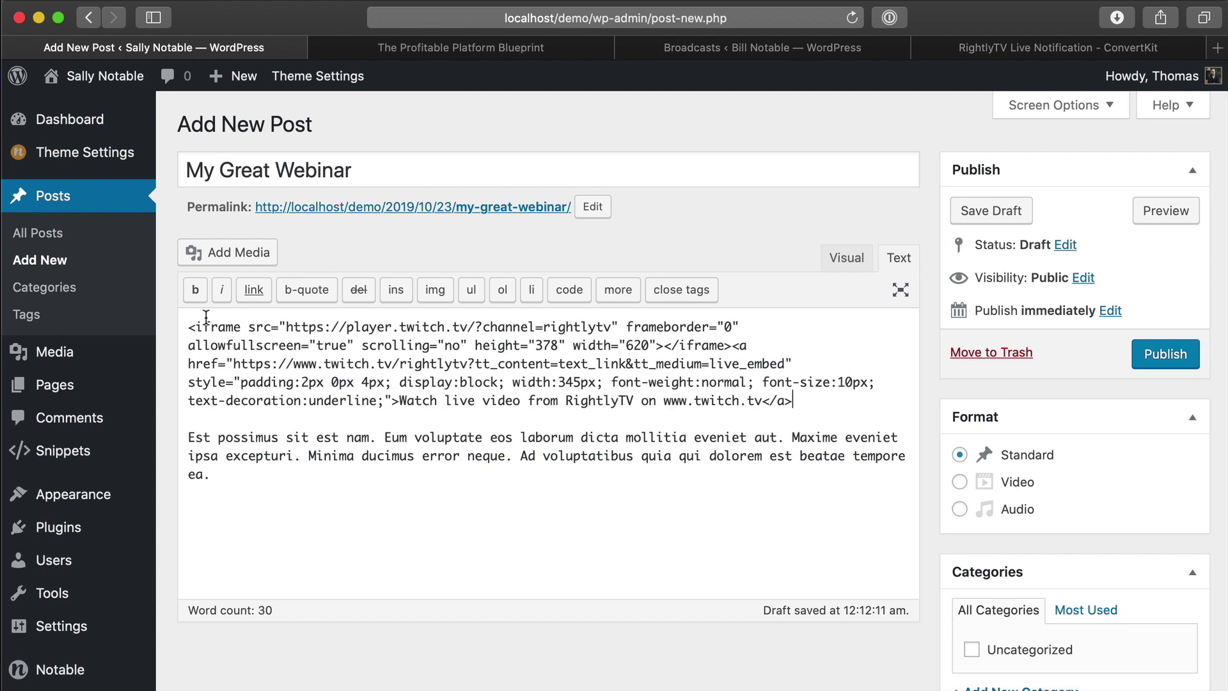
{"action": "left_click_drag", "start_coordinate": [812, 398], "coordinate": [734, 345]}
{"action": "key", "text": "BackSpace"}
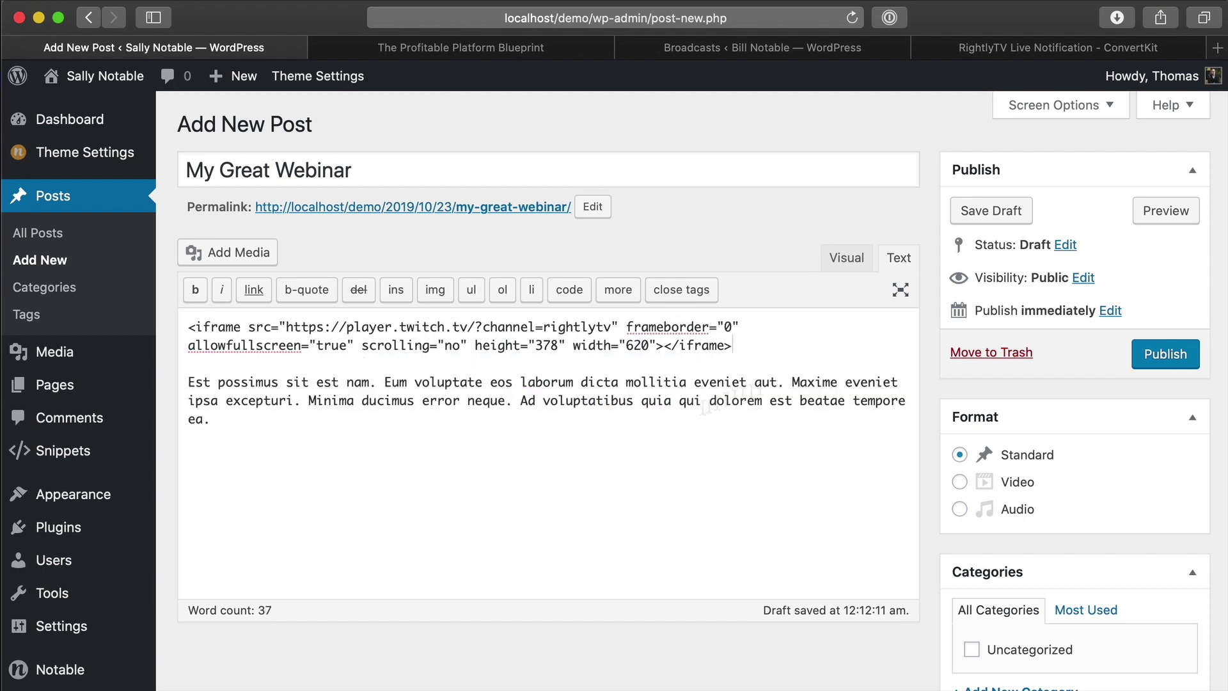
Publish the My Great Webinar post with the embedded Twitch player.
{"action": "left_click", "coordinate": [830, 484]}
{"action": "scroll", "coordinate": [770, 474], "scroll_direction": "down", "scroll_amount": 5}
{"action": "scroll", "coordinate": [770, 479], "scroll_direction": "up", "scroll_amount": 5}
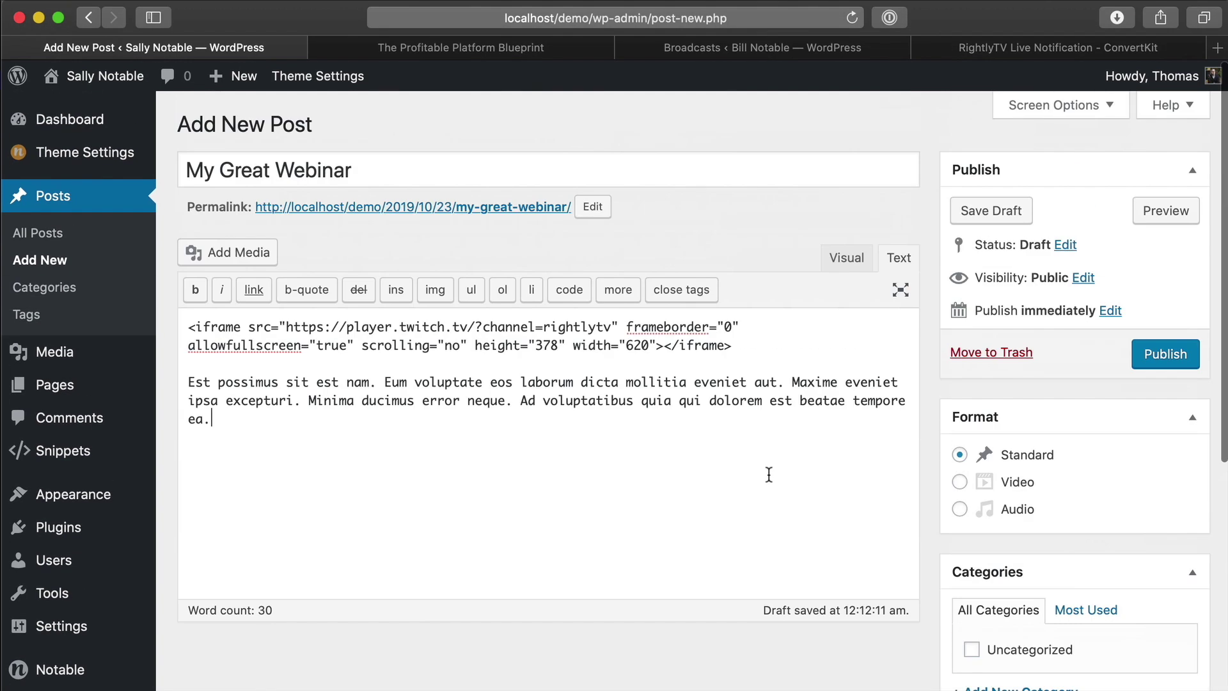
{"action": "left_click", "coordinate": [1171, 356]}
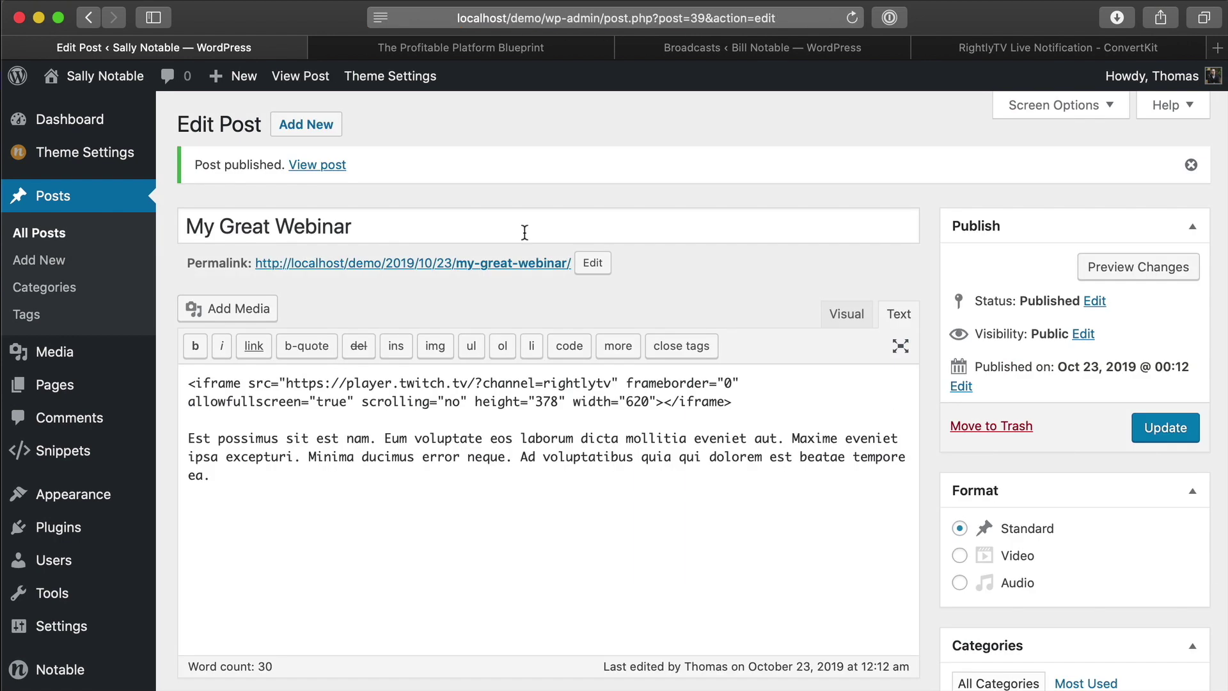
Open the published post on the live site and review the Twitch player and paragraph.
{"action": "left_click", "coordinate": [346, 168]}
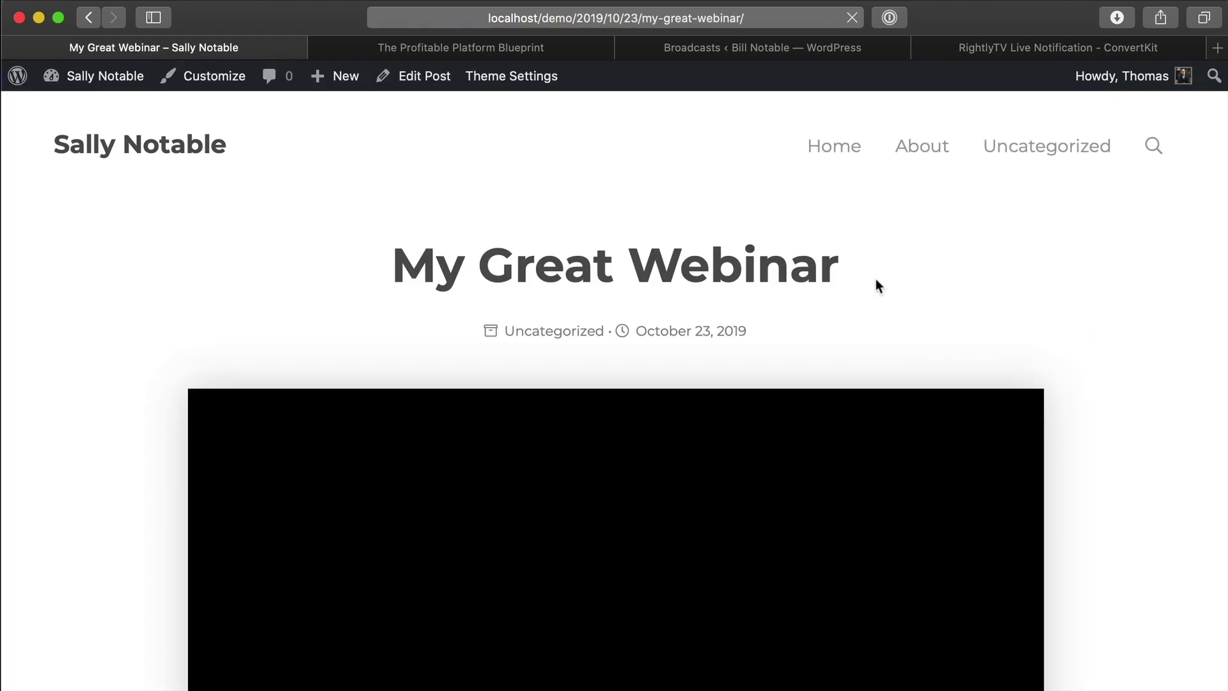
{"action": "scroll", "coordinate": [881, 282], "scroll_direction": "down", "scroll_amount": 10}
{"action": "scroll", "coordinate": [884, 280], "scroll_direction": "up", "scroll_amount": 5}
{"action": "scroll", "coordinate": [884, 280], "scroll_direction": "up", "scroll_amount": 6}
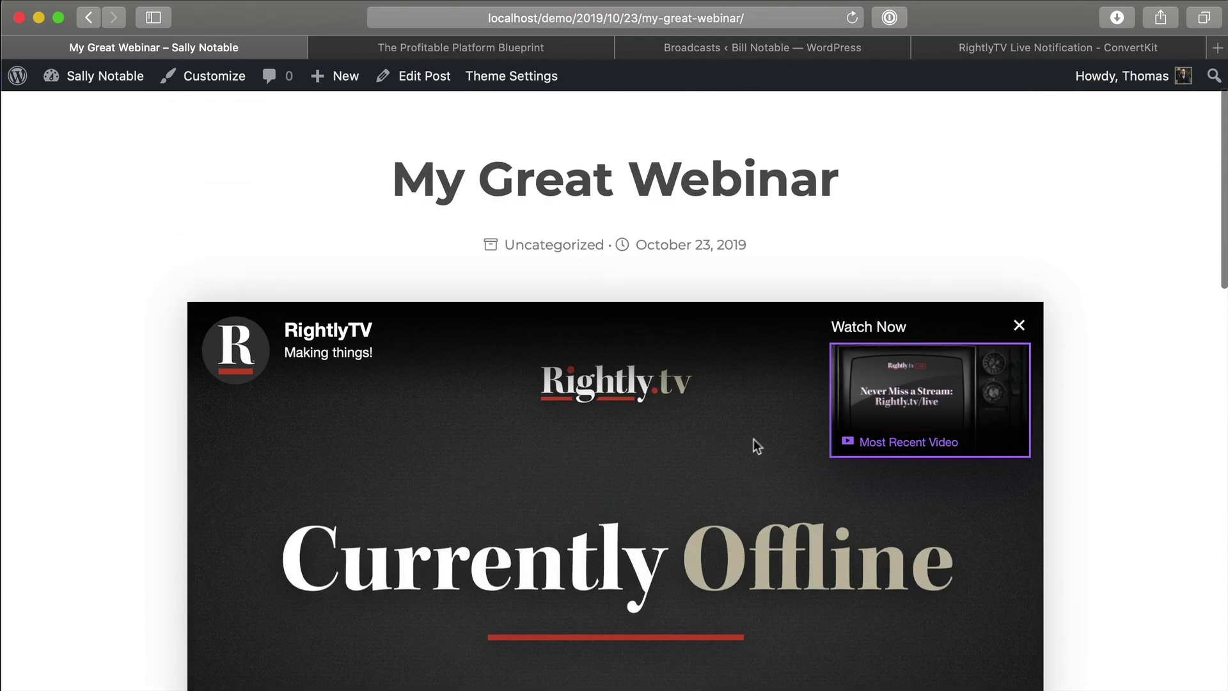
{"action": "scroll", "coordinate": [757, 444], "scroll_direction": "down", "scroll_amount": 3}
{"action": "scroll", "coordinate": [839, 396], "scroll_direction": "down", "scroll_amount": 5}
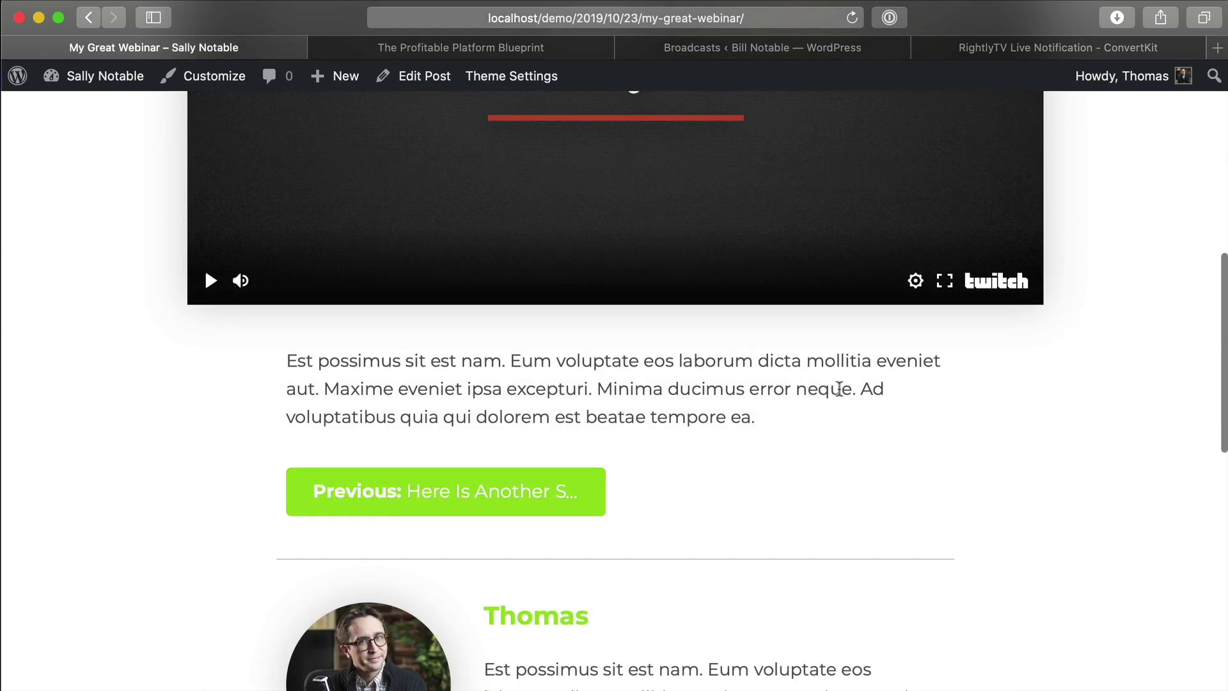
{"action": "left_click_drag", "start_coordinate": [804, 403], "coordinate": [211, 346]}
{"action": "left_click", "coordinate": [248, 349]}
Scroll down to the Leave a Reply form and leave the comment box empty.
{"action": "scroll", "coordinate": [844, 442], "scroll_direction": "down", "scroll_amount": 4}
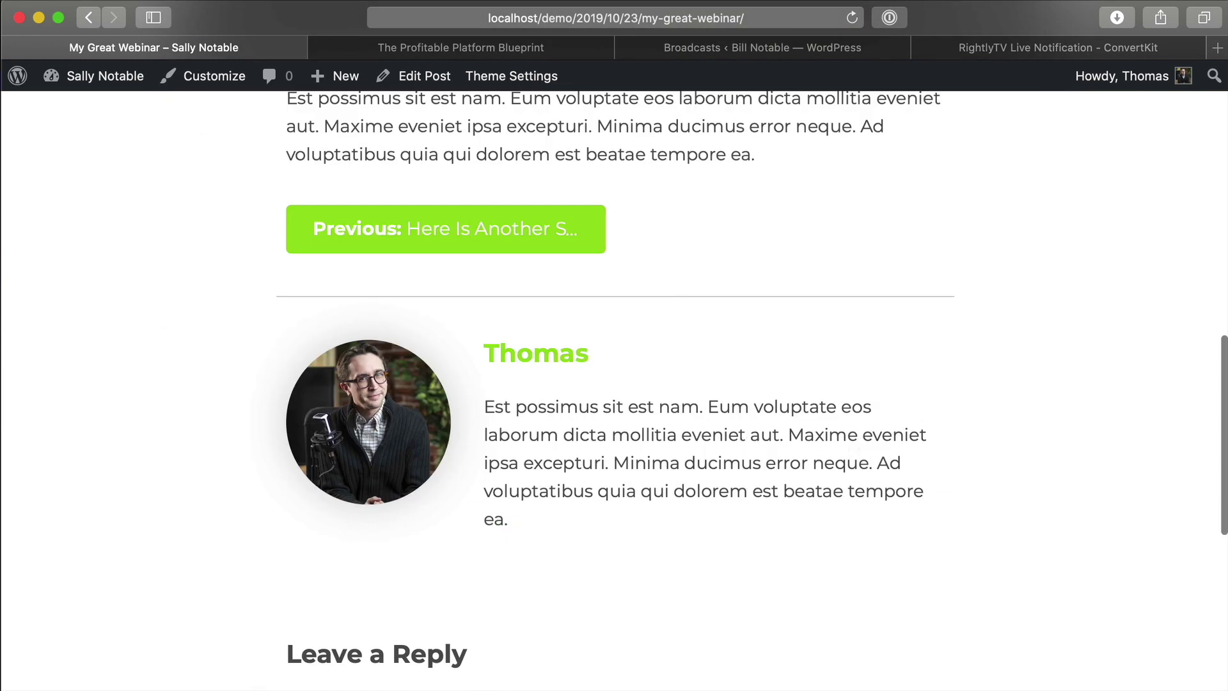
{"action": "scroll", "coordinate": [828, 403], "scroll_direction": "down", "scroll_amount": 7}
{"action": "left_click", "coordinate": [536, 436]}
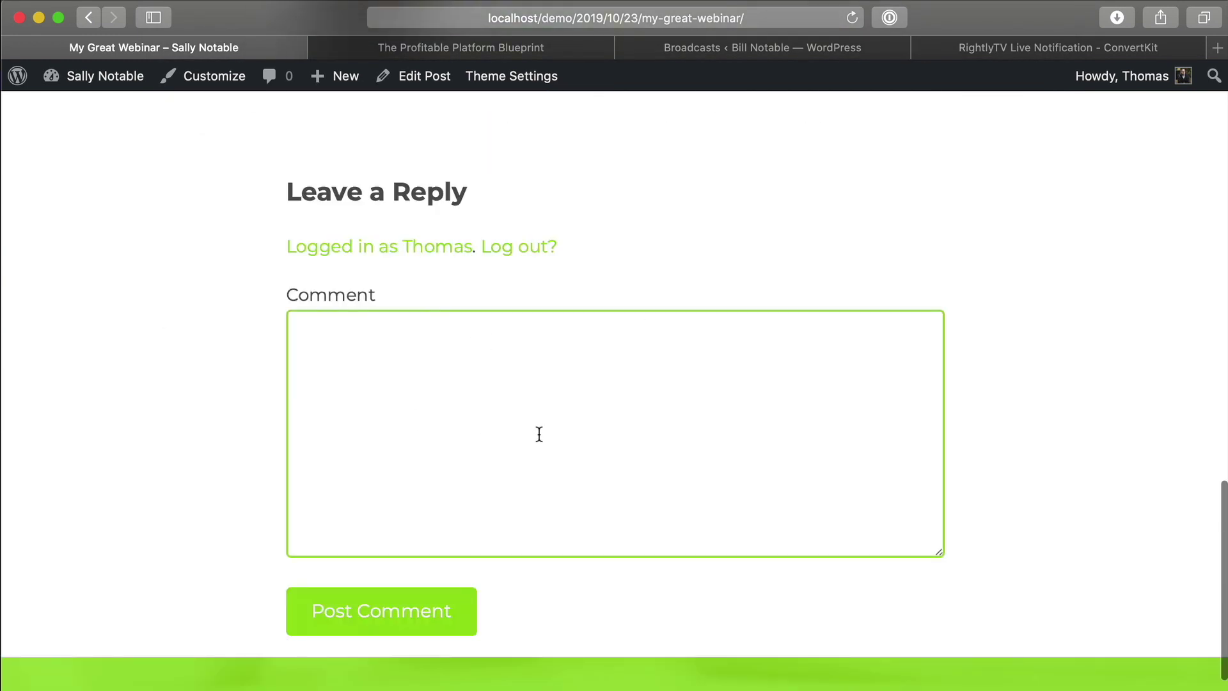
{"action": "scroll", "coordinate": [618, 377], "scroll_direction": "down", "scroll_amount": 1}
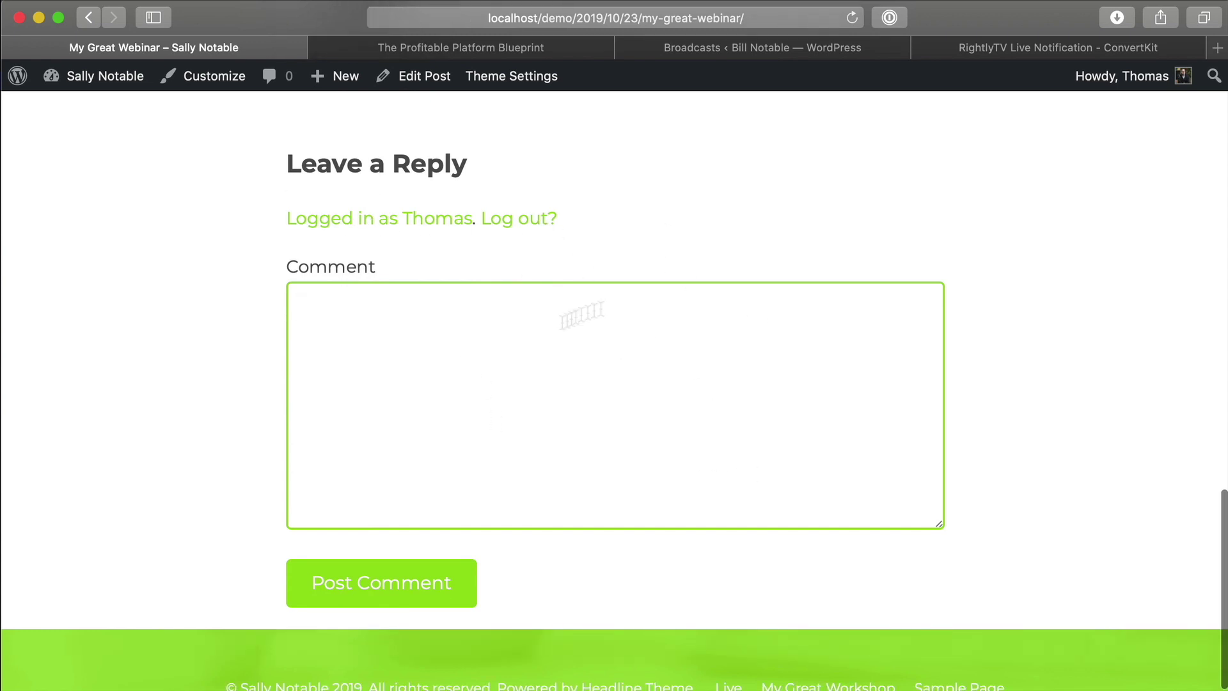
{"action": "scroll", "coordinate": [698, 413], "scroll_direction": "up", "scroll_amount": 4}
{"action": "scroll", "coordinate": [698, 413], "scroll_direction": "up", "scroll_amount": 10}
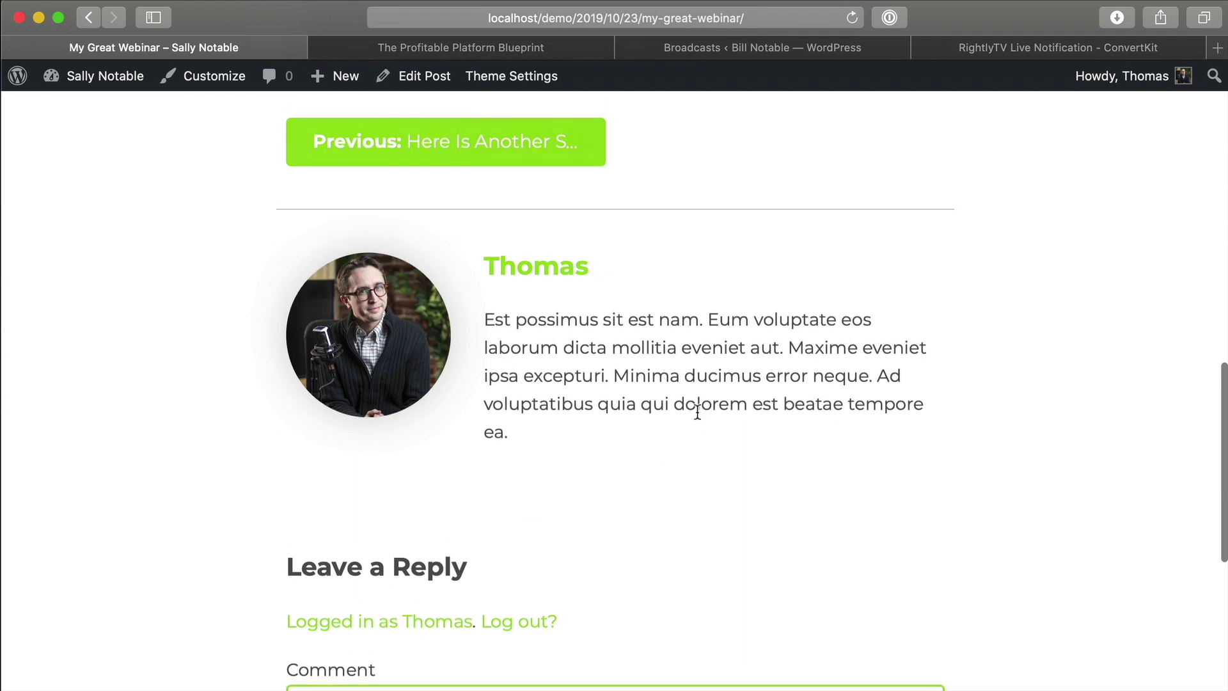
{"action": "scroll", "coordinate": [697, 411], "scroll_direction": "down", "scroll_amount": 10}
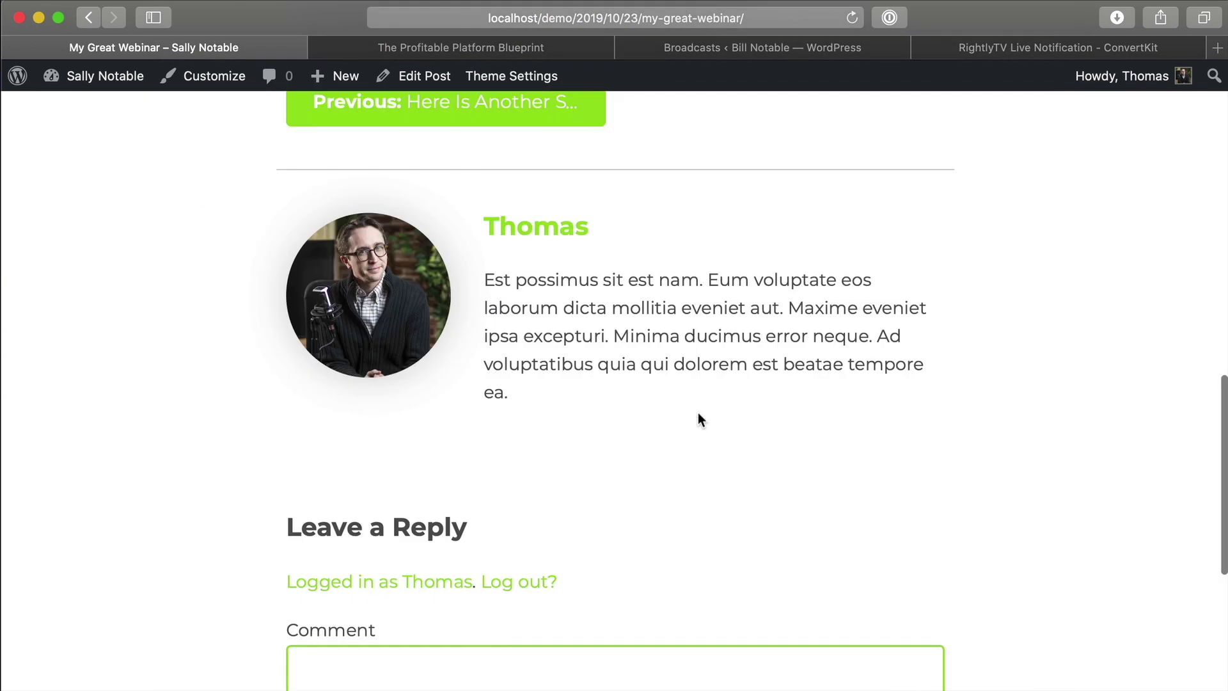
{"action": "scroll", "coordinate": [698, 412], "scroll_direction": "down", "scroll_amount": 4}
{"action": "left_click", "coordinate": [211, 502]}
{"action": "scroll", "coordinate": [312, 502], "scroll_direction": "down", "scroll_amount": 1}
{"action": "left_click", "coordinate": [661, 477]}
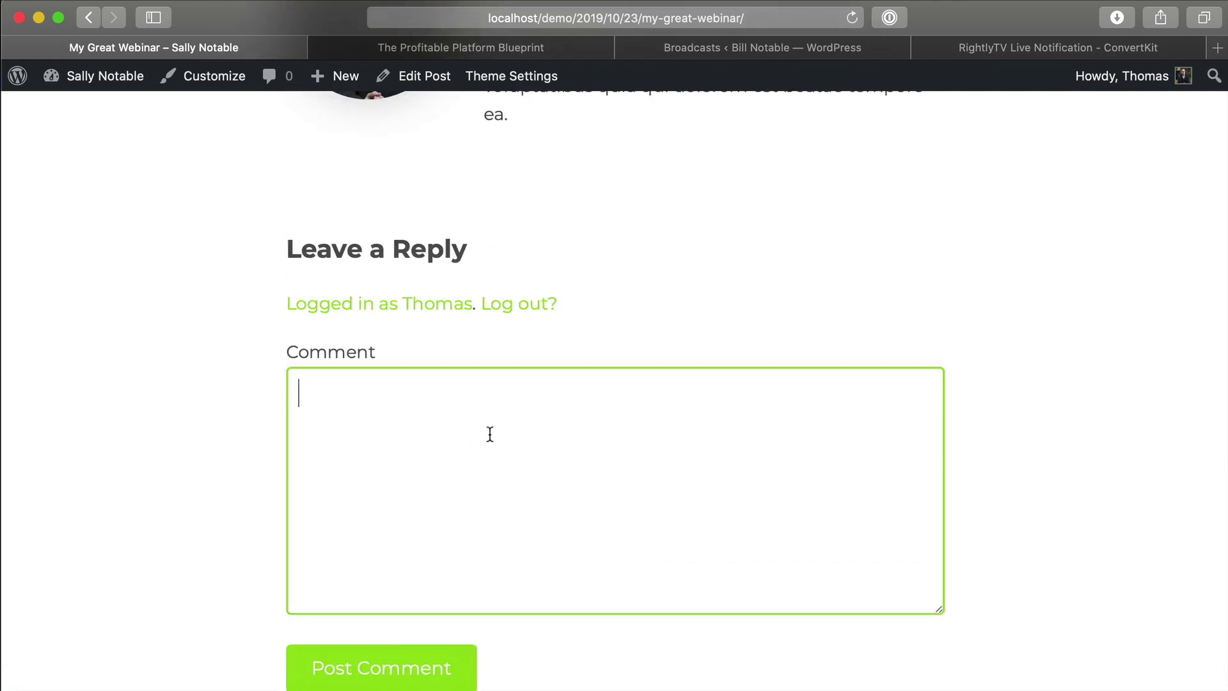
{"action": "type", "text": "Hello everyone!!"}
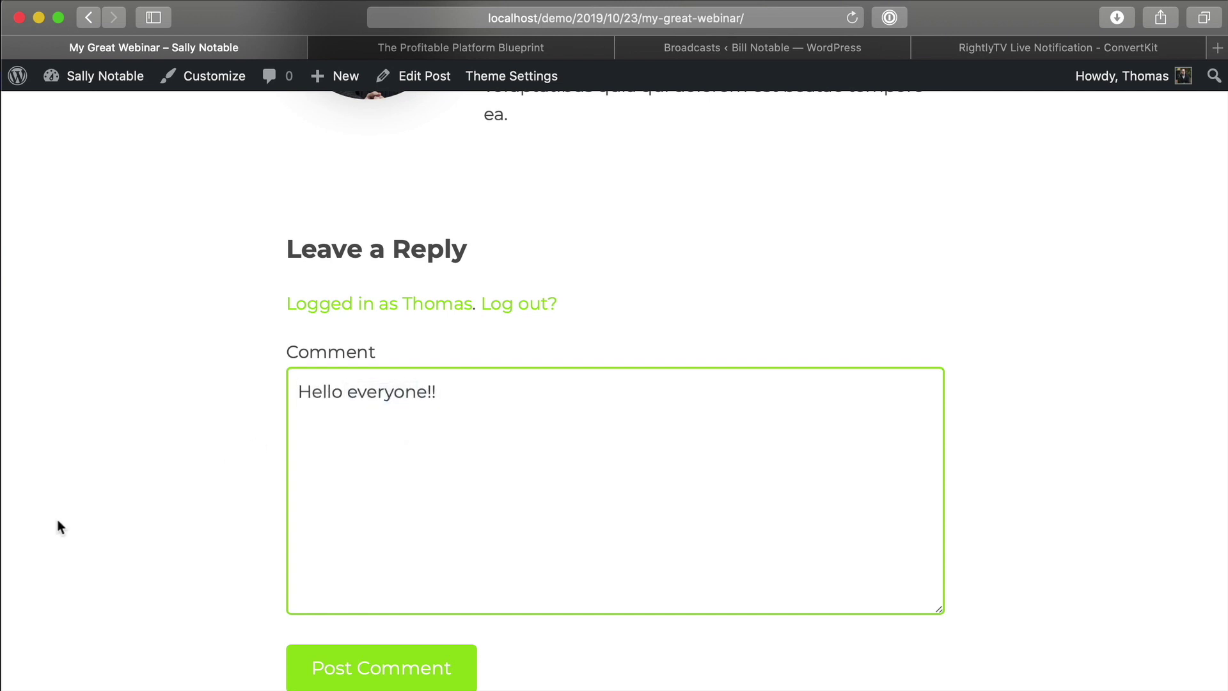
{"action": "left_click", "coordinate": [371, 649]}
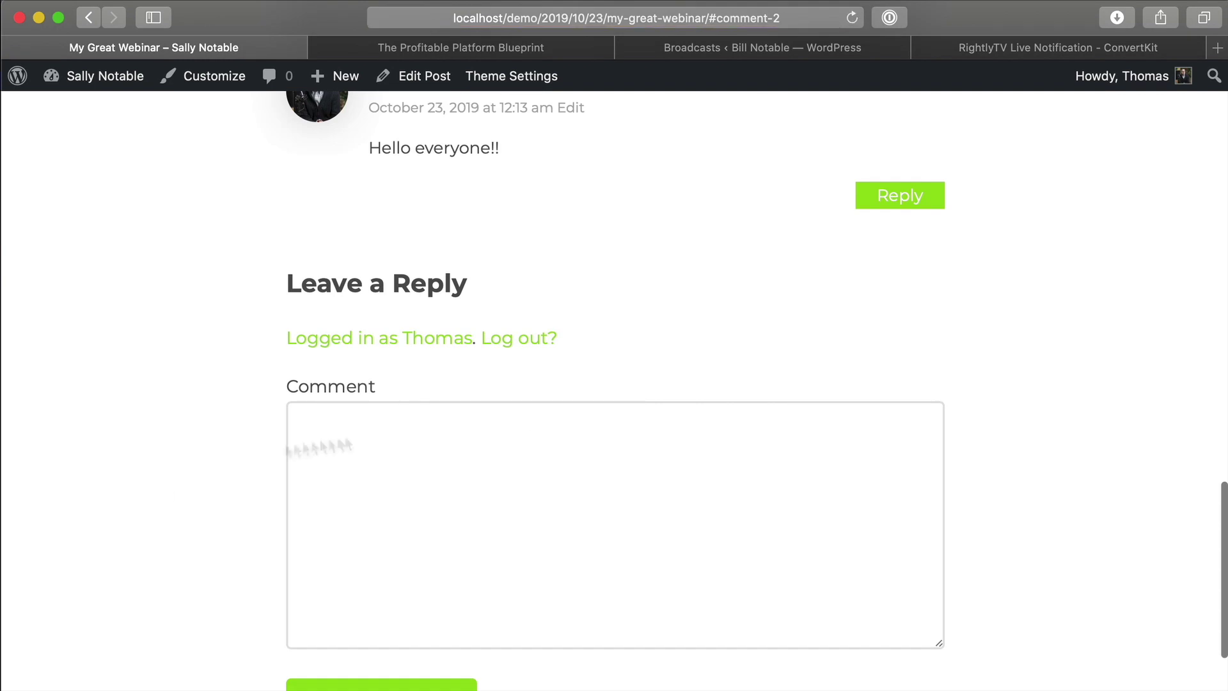
{"action": "scroll", "coordinate": [530, 439], "scroll_direction": "up", "scroll_amount": 5}
{"action": "scroll", "coordinate": [746, 576], "scroll_direction": "up", "scroll_amount": 1}
{"action": "scroll", "coordinate": [746, 574], "scroll_direction": "up", "scroll_amount": 3}
{"action": "scroll", "coordinate": [742, 577], "scroll_direction": "up", "scroll_amount": 10}
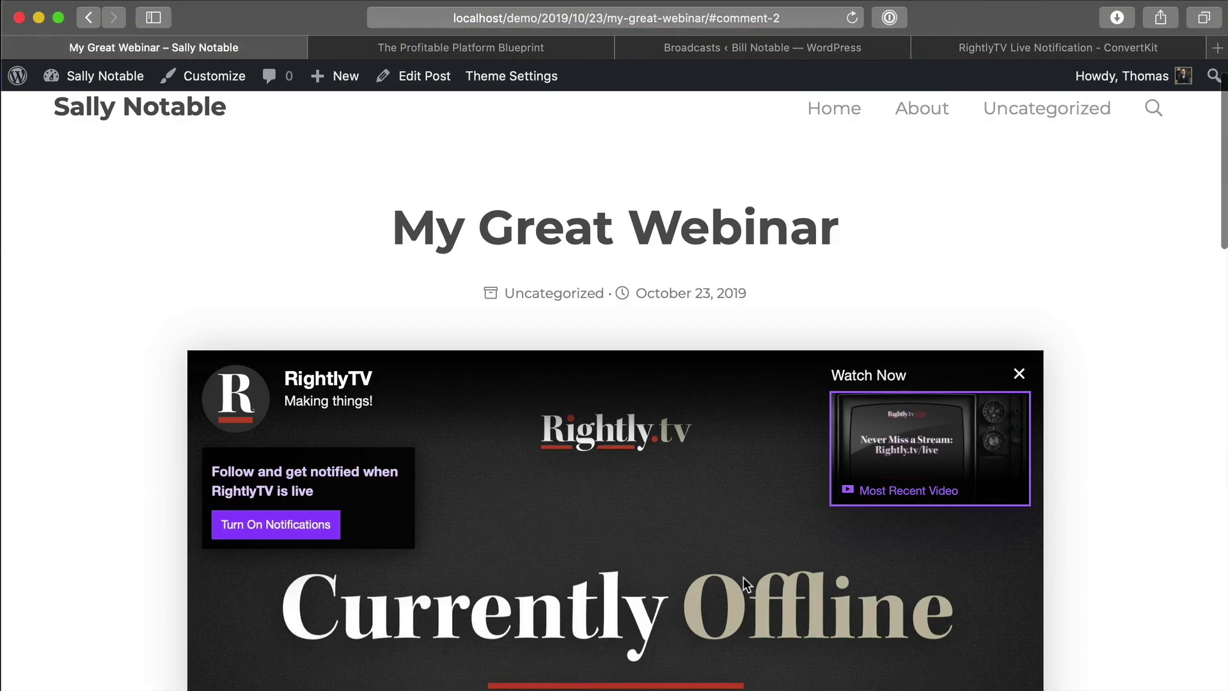
{"action": "scroll", "coordinate": [744, 577], "scroll_direction": "down", "scroll_amount": 6}
{"action": "scroll", "coordinate": [746, 577], "scroll_direction": "down", "scroll_amount": 2}
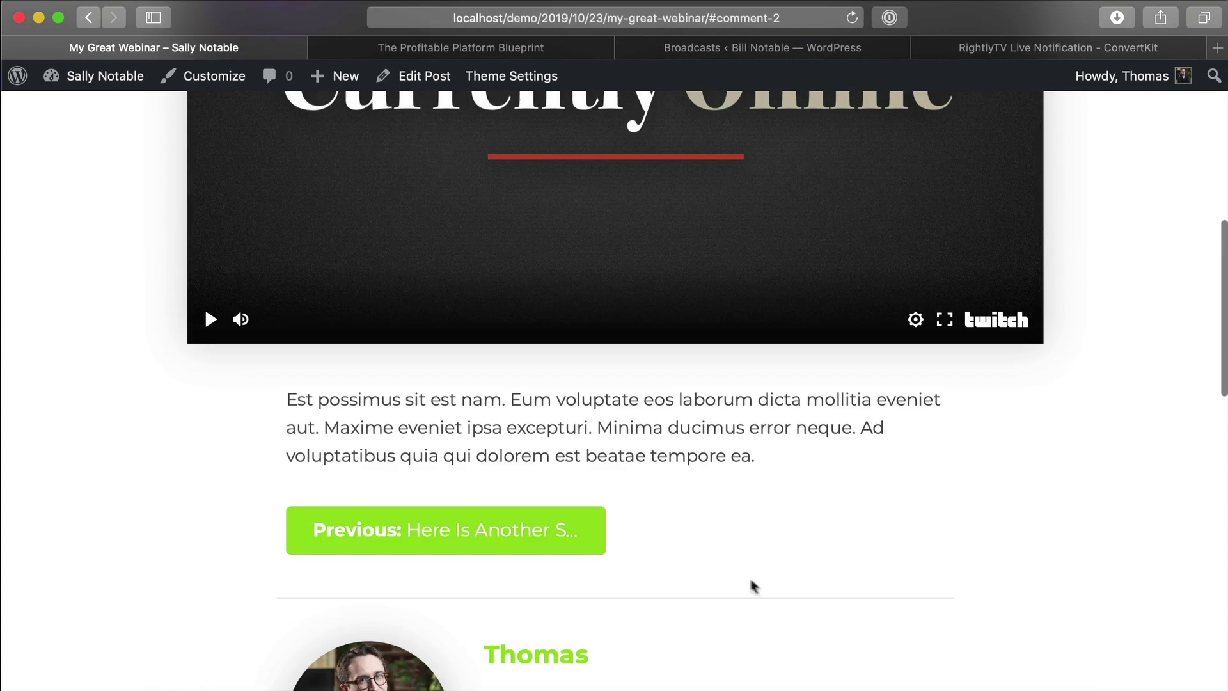
{"action": "scroll", "coordinate": [822, 562], "scroll_direction": "down", "scroll_amount": 5}
{"action": "scroll", "coordinate": [822, 570], "scroll_direction": "down", "scroll_amount": 4}
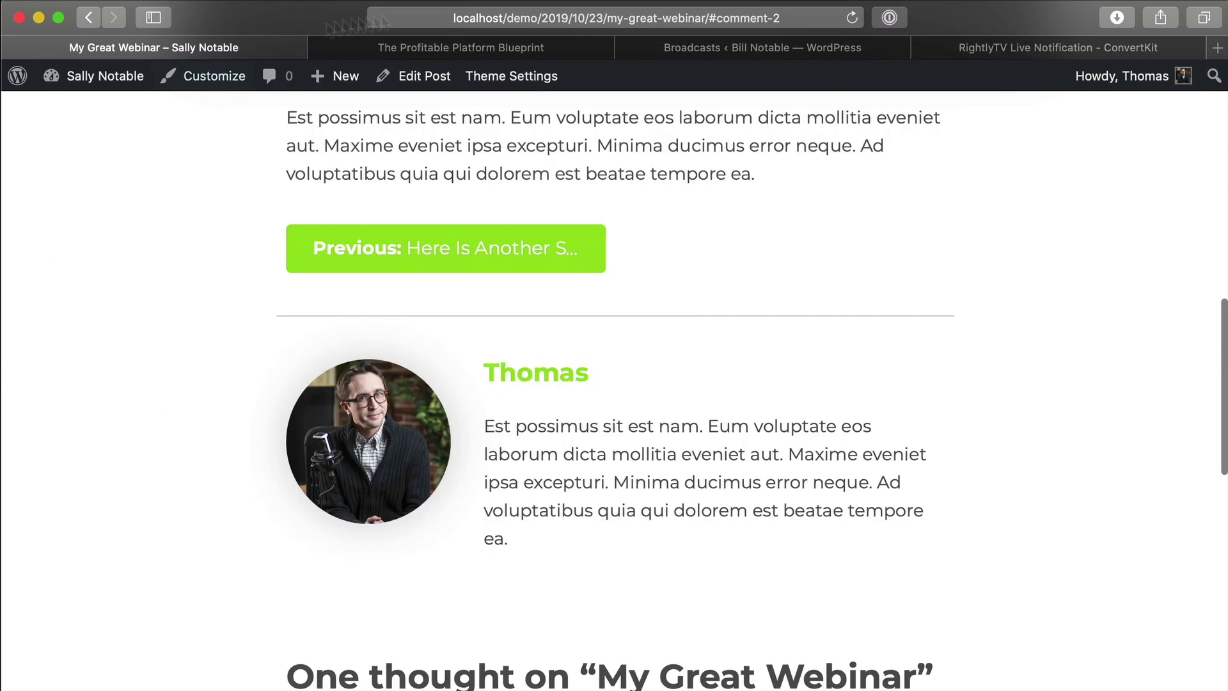
Switch to The Profitable Platform Blueprint page and click into its empty Disqus comment box.
{"action": "left_click", "coordinate": [542, 45]}
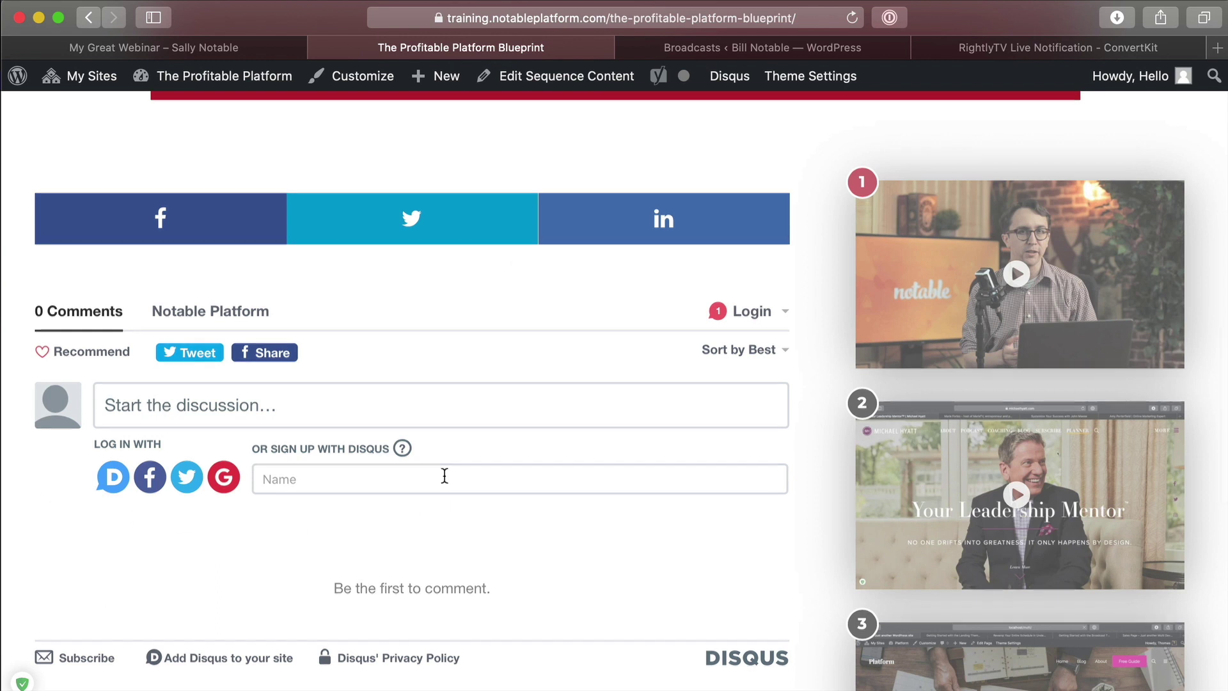
{"action": "scroll", "coordinate": [442, 474], "scroll_direction": "up", "scroll_amount": 3}
{"action": "left_click", "coordinate": [225, 509]}
{"action": "scroll", "coordinate": [416, 567], "scroll_direction": "down", "scroll_amount": 3}
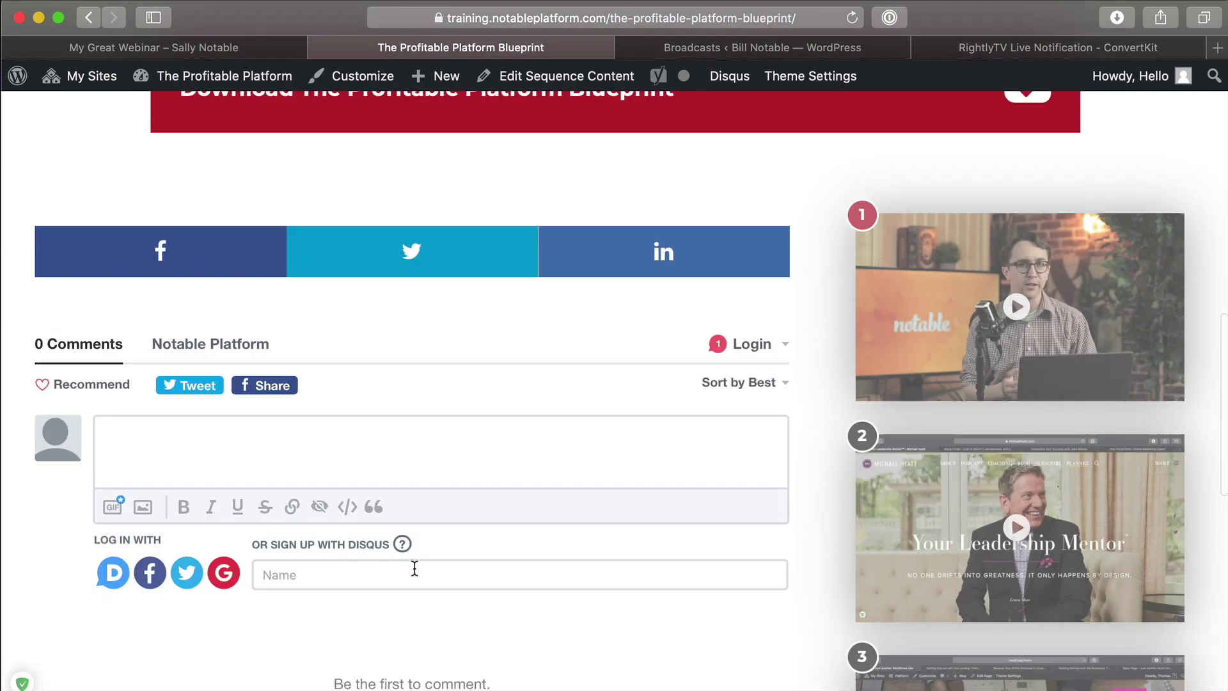
{"action": "scroll", "coordinate": [456, 567], "scroll_direction": "down", "scroll_amount": 5}
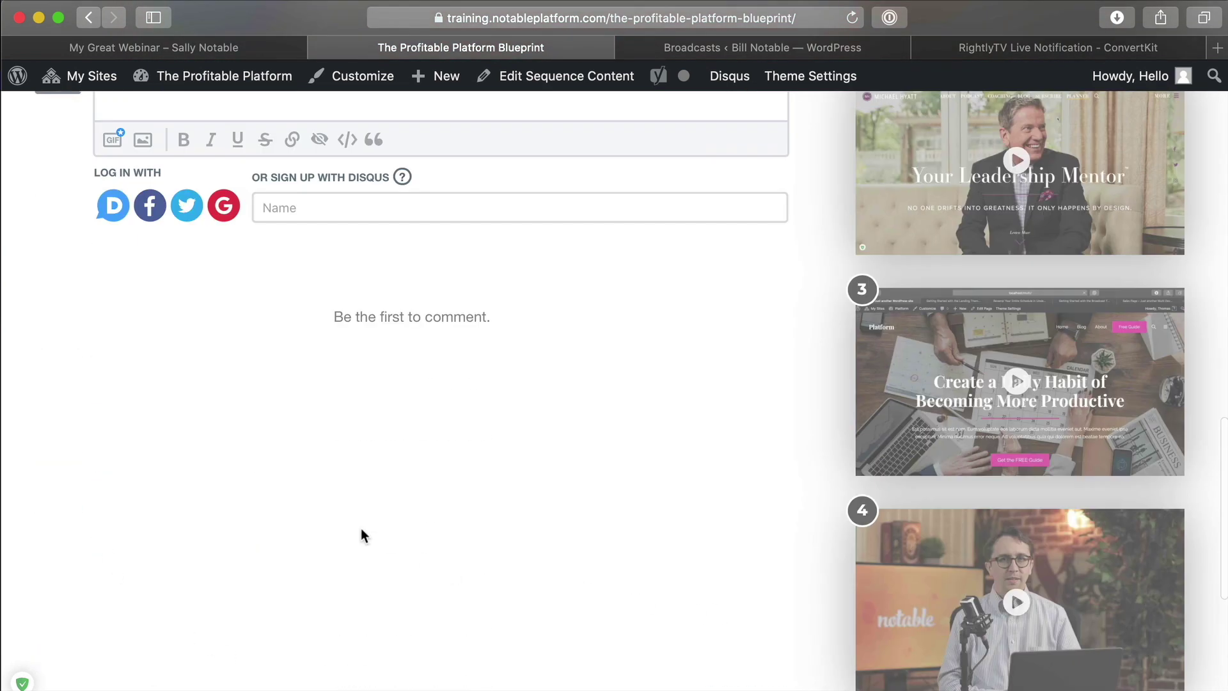
{"action": "scroll", "coordinate": [516, 403], "scroll_direction": "up", "scroll_amount": 5}
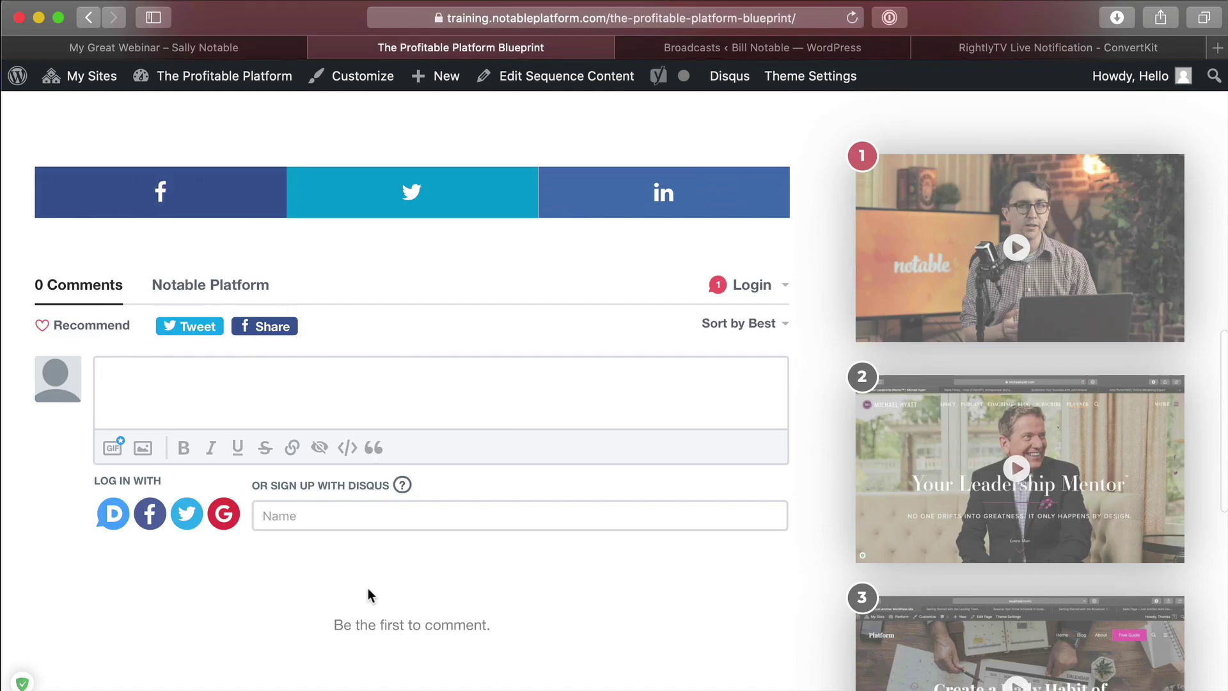
{"action": "left_click", "coordinate": [195, 43]}
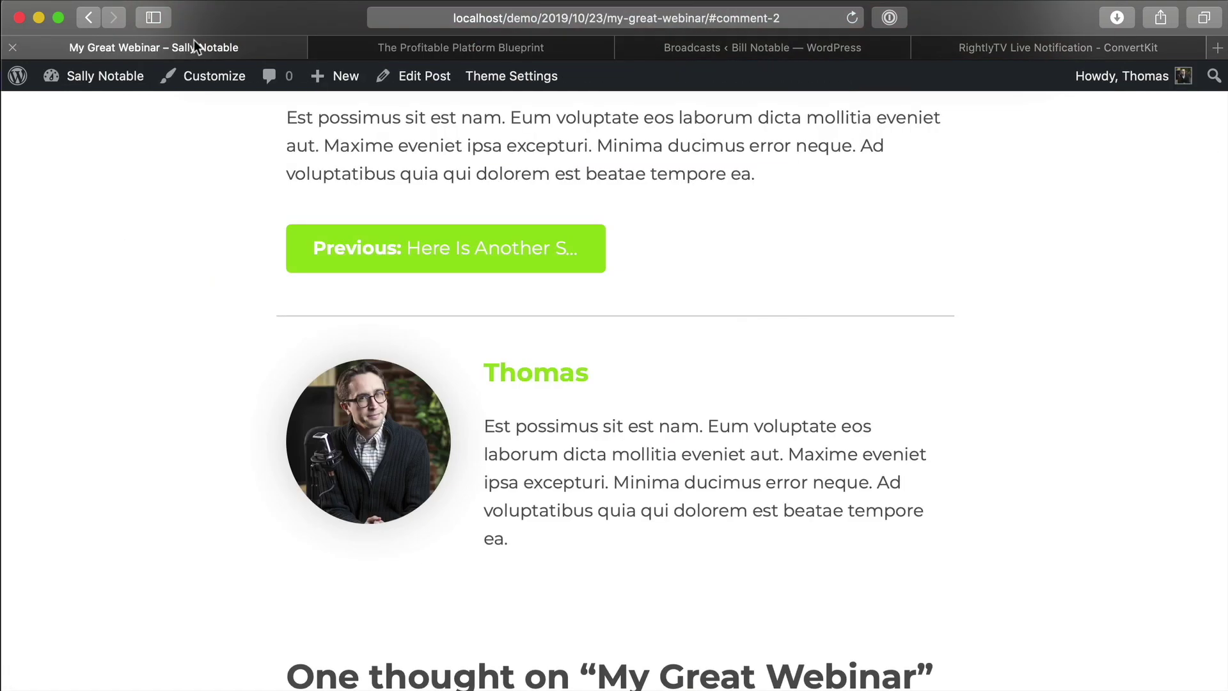
{"action": "scroll", "coordinate": [598, 352], "scroll_direction": "down", "scroll_amount": 10}
{"action": "scroll", "coordinate": [465, 218], "scroll_direction": "up", "scroll_amount": 5}
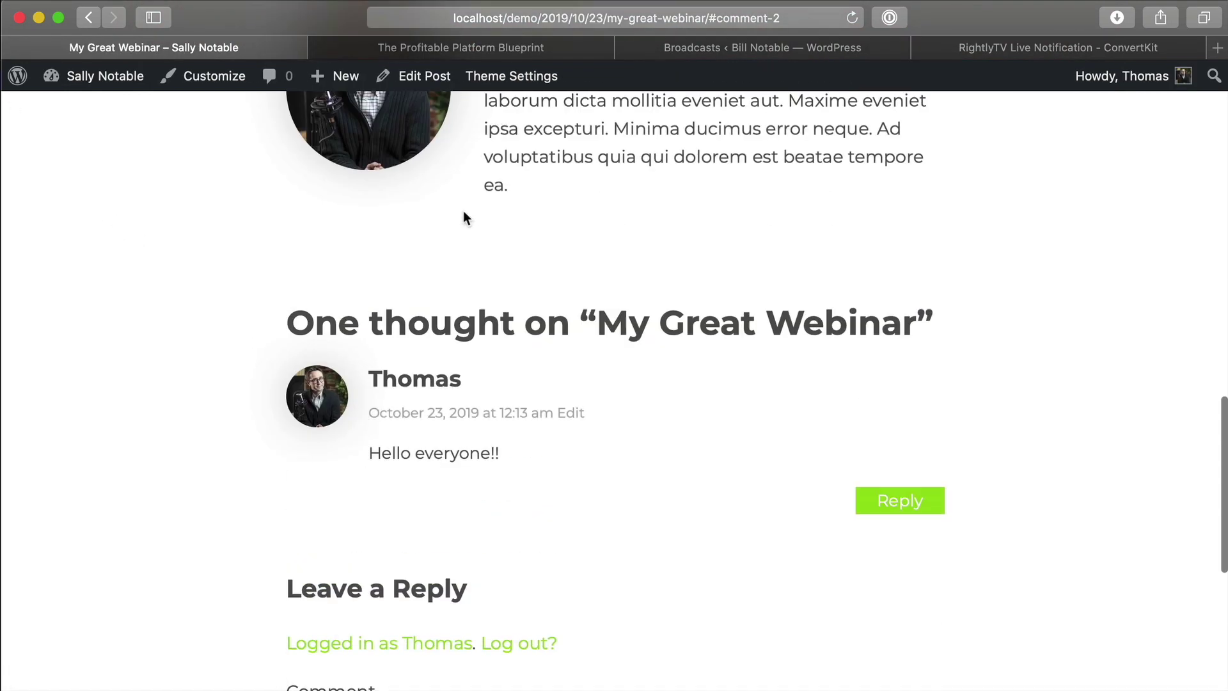
{"action": "scroll", "coordinate": [463, 212], "scroll_direction": "up", "scroll_amount": 1}
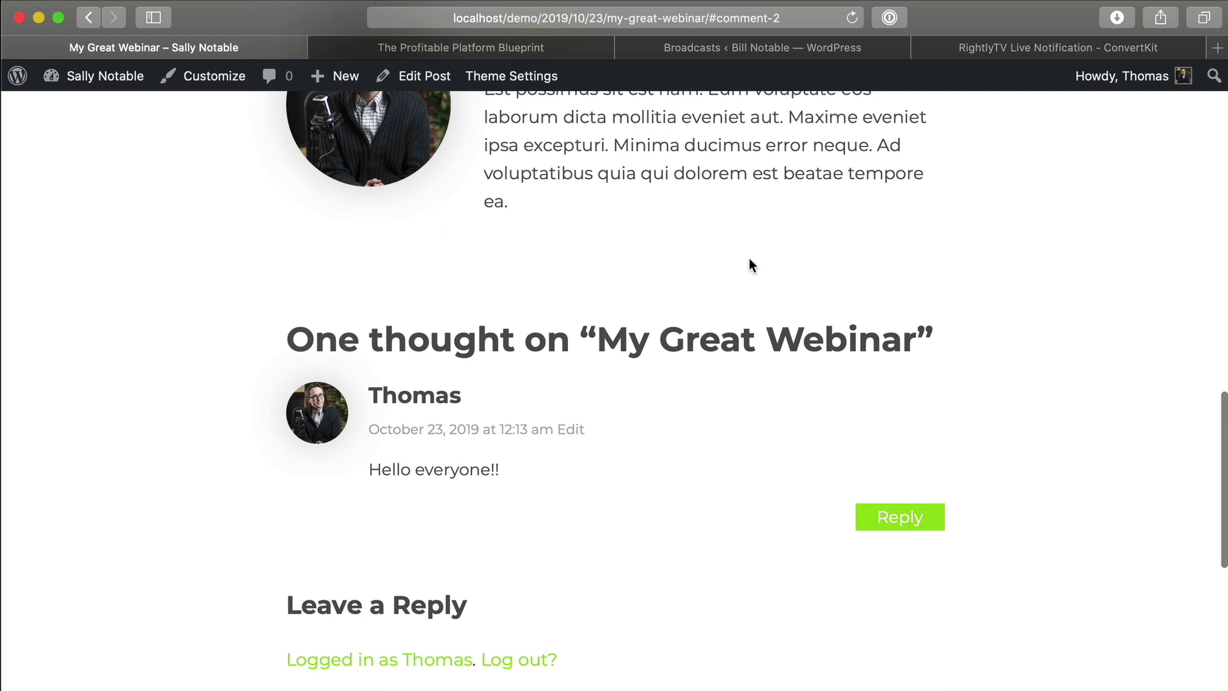
{"action": "key", "text": "super+space"}
{"action": "type", "text": "pre"}
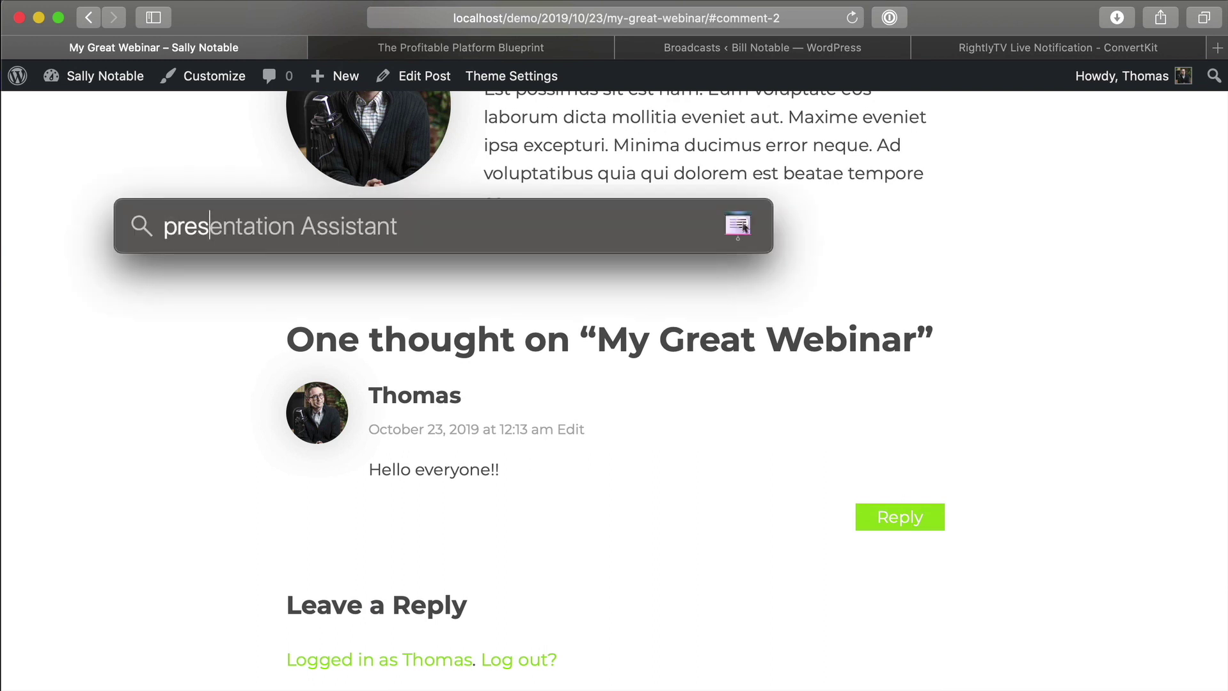
{"action": "type", "text": "s"}
{"action": "key", "text": "Return"}
{"action": "left_click", "coordinate": [78, 267]}
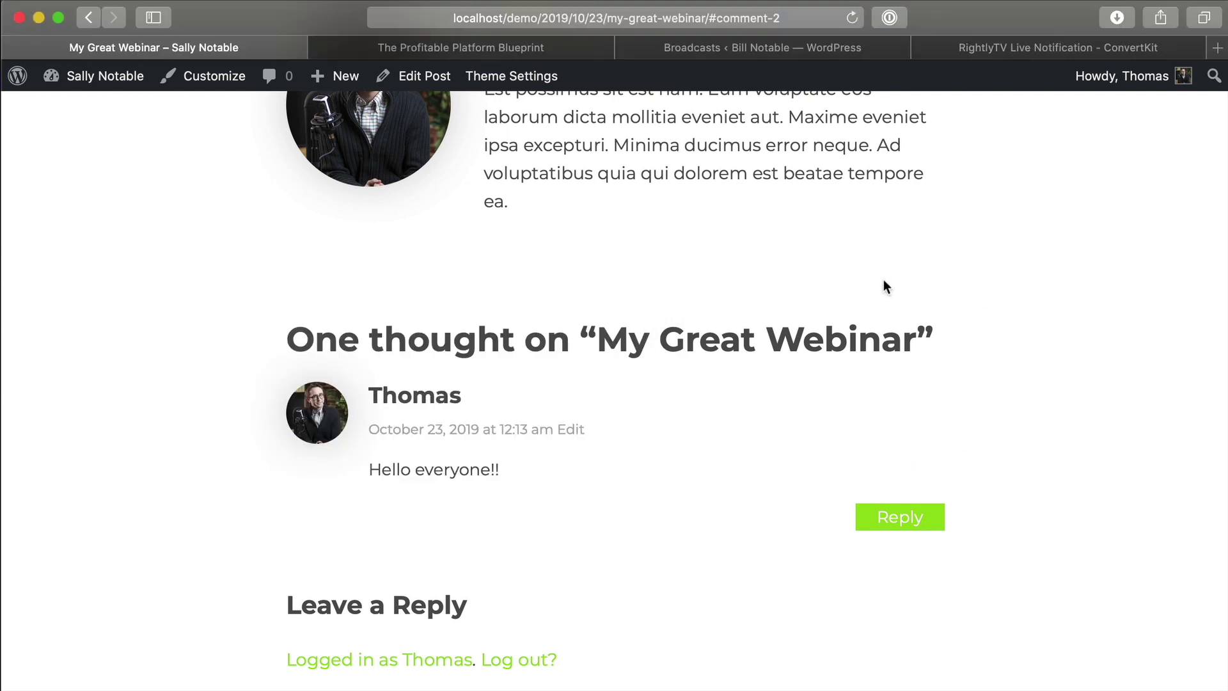
{"action": "scroll", "coordinate": [812, 327], "scroll_direction": "down", "scroll_amount": 3}
{"action": "scroll", "coordinate": [809, 322], "scroll_direction": "down", "scroll_amount": 2}
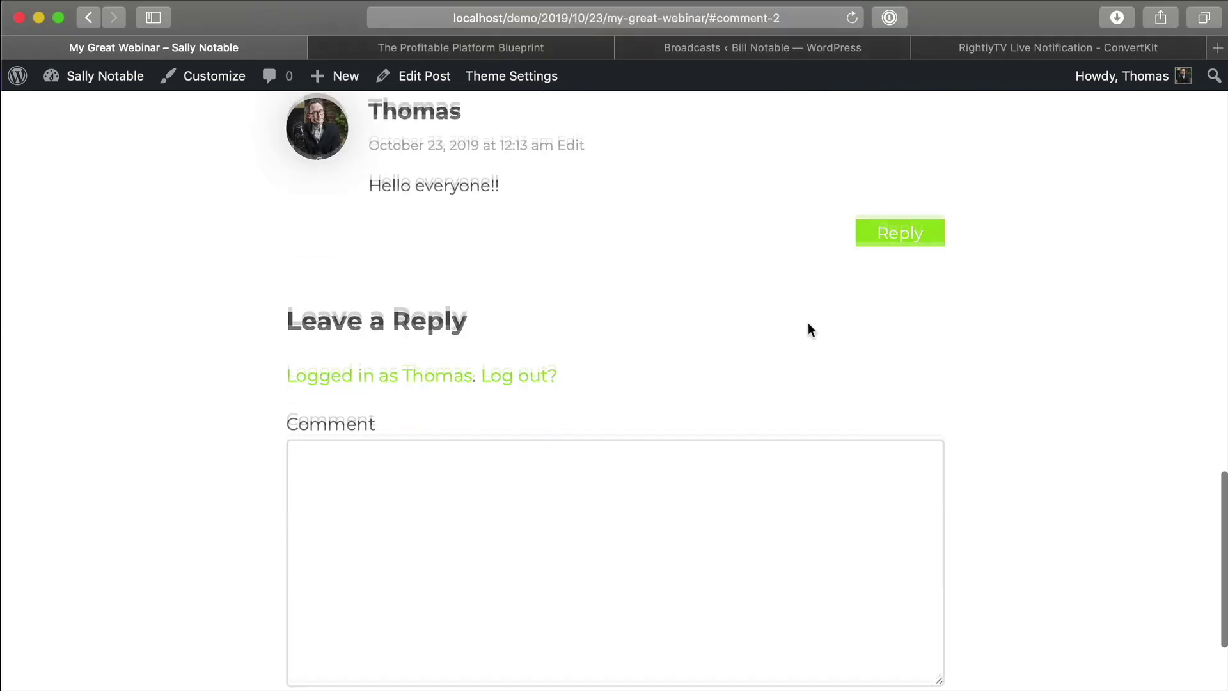
{"action": "scroll", "coordinate": [770, 461], "scroll_direction": "down", "scroll_amount": 2}
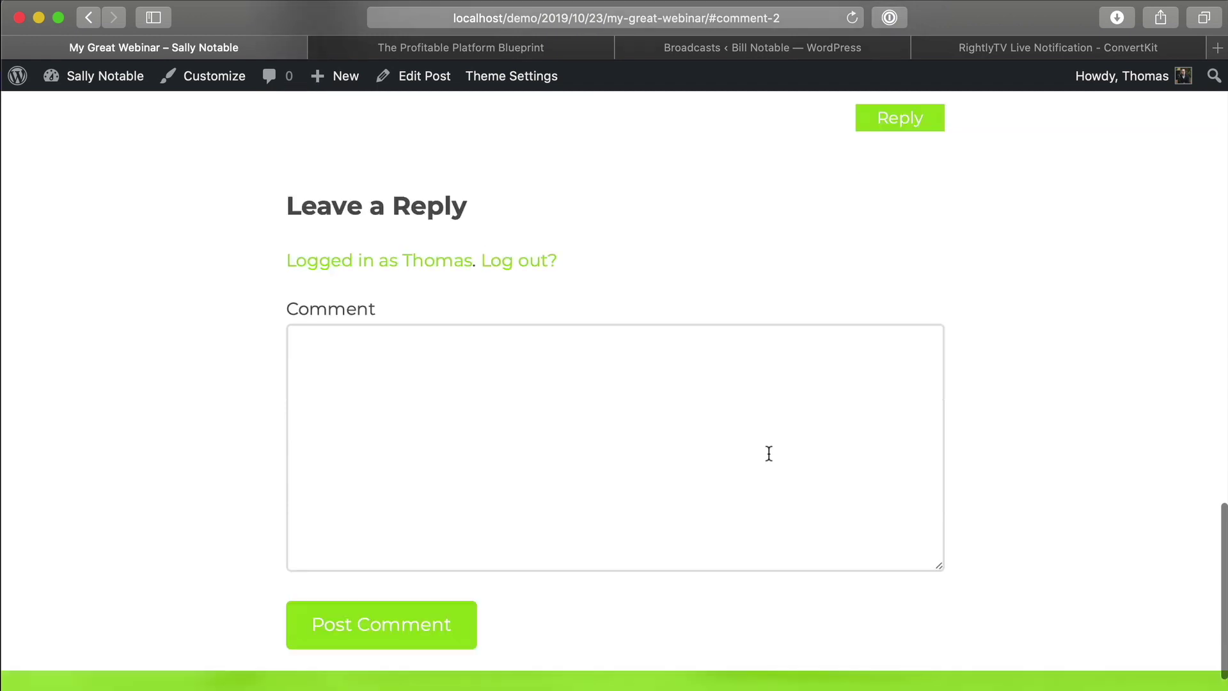
{"action": "scroll", "coordinate": [716, 382], "scroll_direction": "up", "scroll_amount": 20}
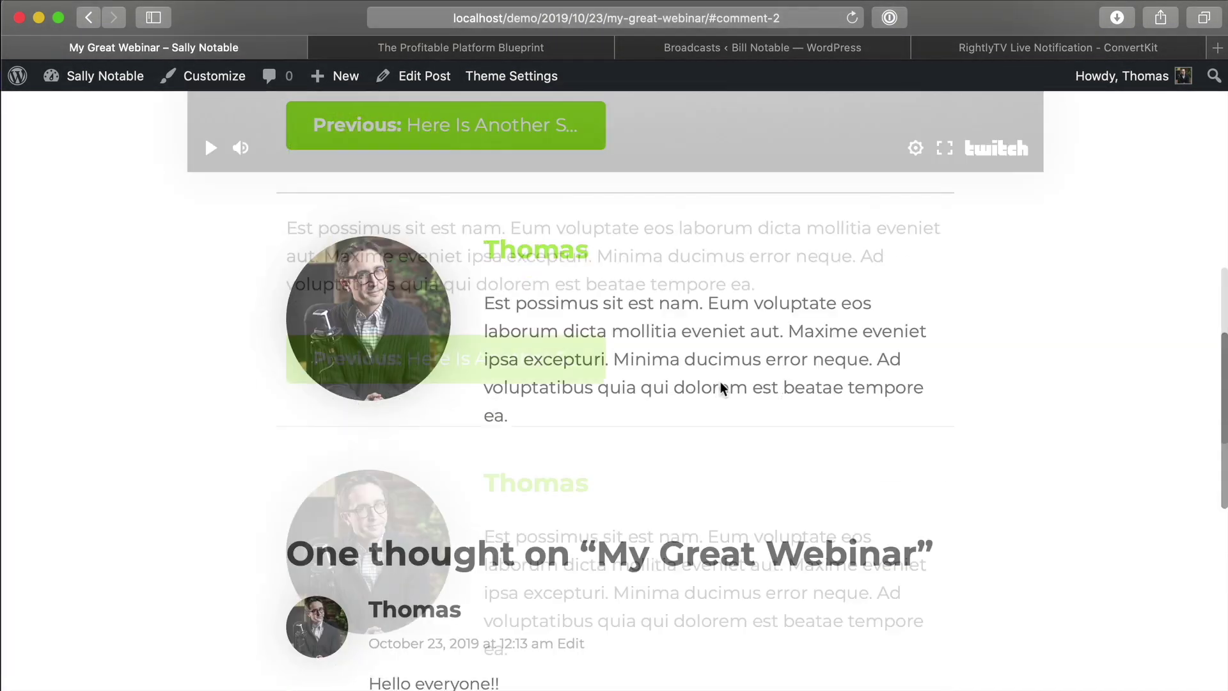
{"action": "scroll", "coordinate": [840, 481], "scroll_direction": "down", "scroll_amount": 15}
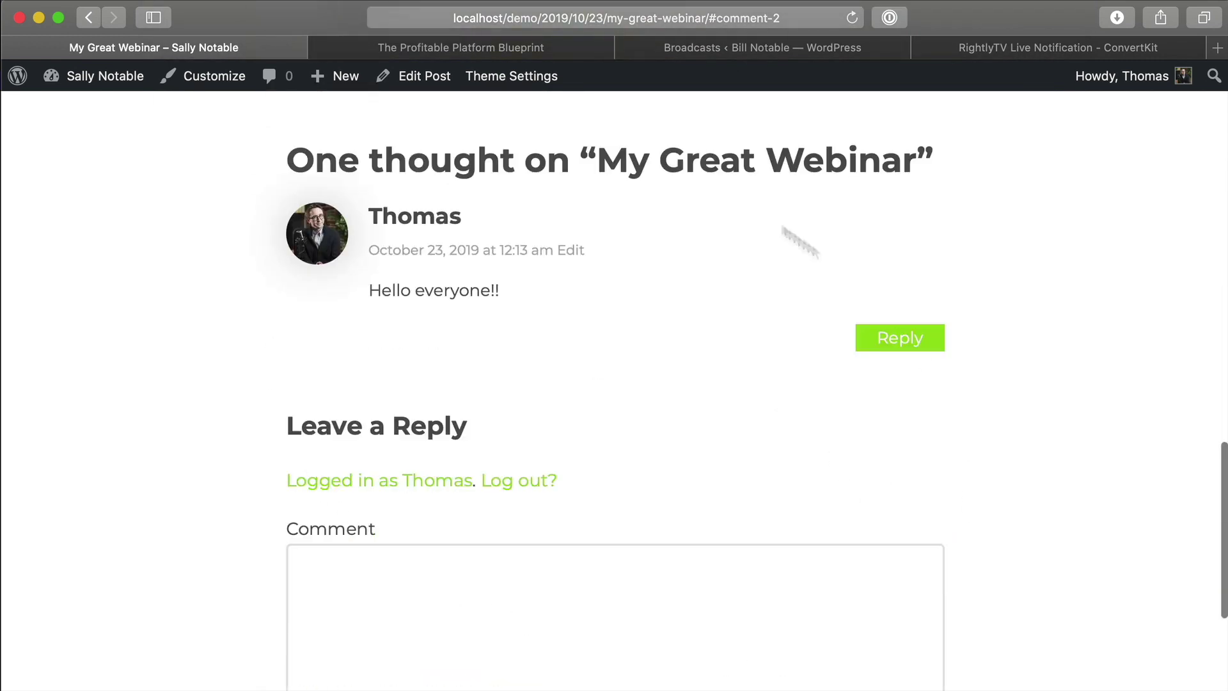
{"action": "left_click", "coordinate": [489, 48]}
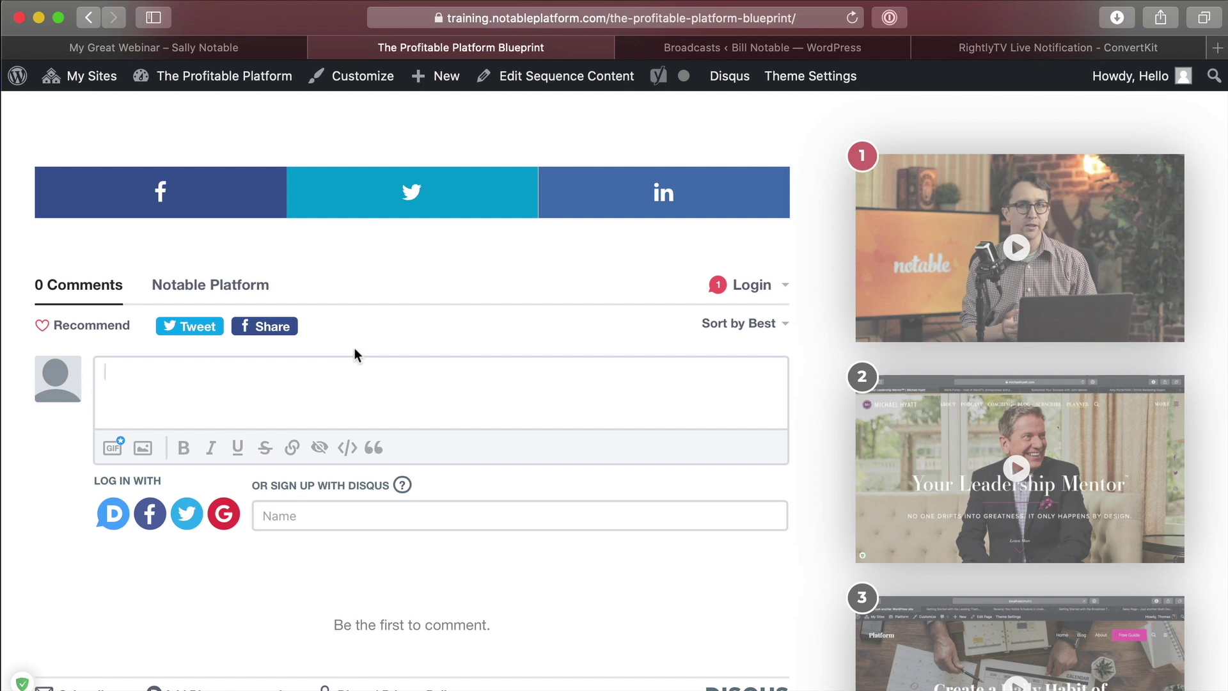
Leave the Disqus box, return to the My Great Webinar post and open it via Edit Post.
{"action": "left_click", "coordinate": [352, 483]}
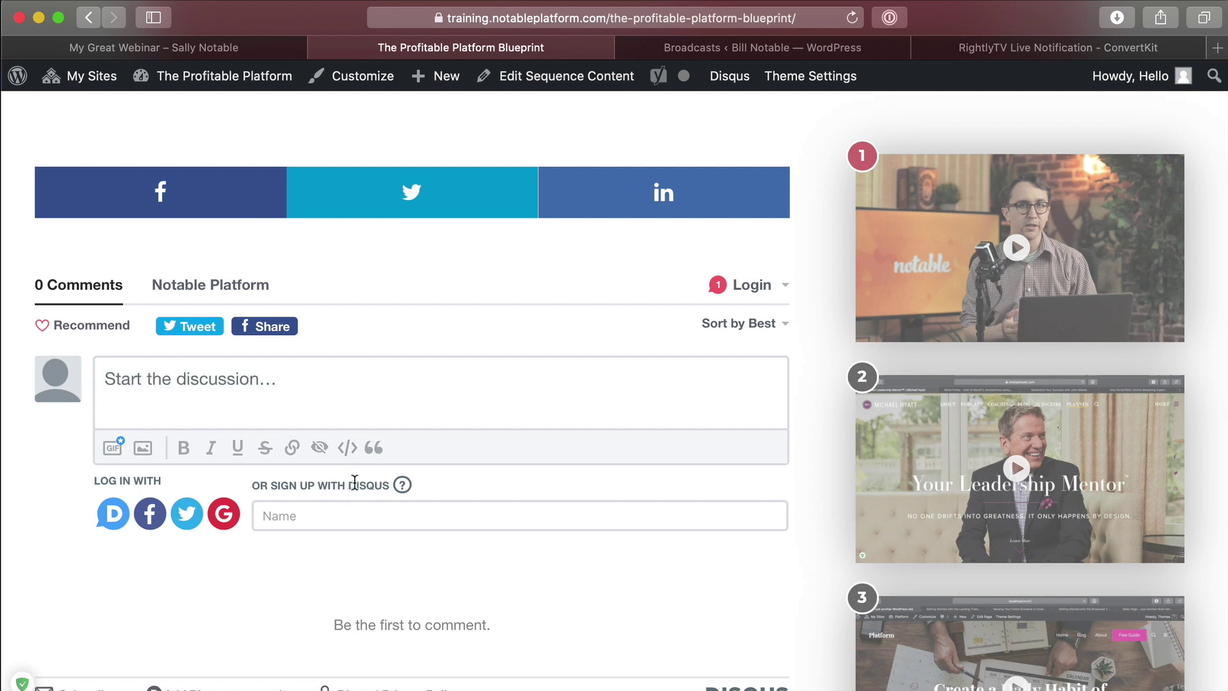
{"action": "left_click", "coordinate": [657, 579]}
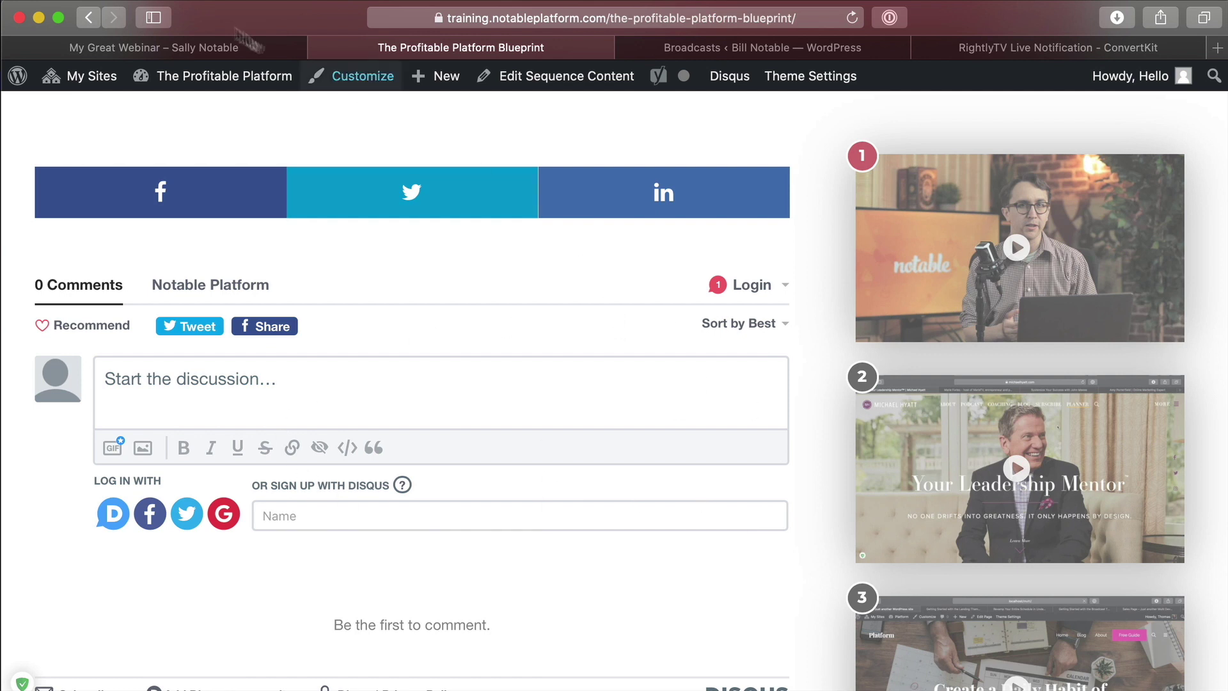
{"action": "left_click", "coordinate": [224, 45]}
{"action": "scroll", "coordinate": [349, 400], "scroll_direction": "up", "scroll_amount": 10}
{"action": "scroll", "coordinate": [349, 390], "scroll_direction": "up", "scroll_amount": 6}
{"action": "scroll", "coordinate": [346, 378], "scroll_direction": "down", "scroll_amount": 4}
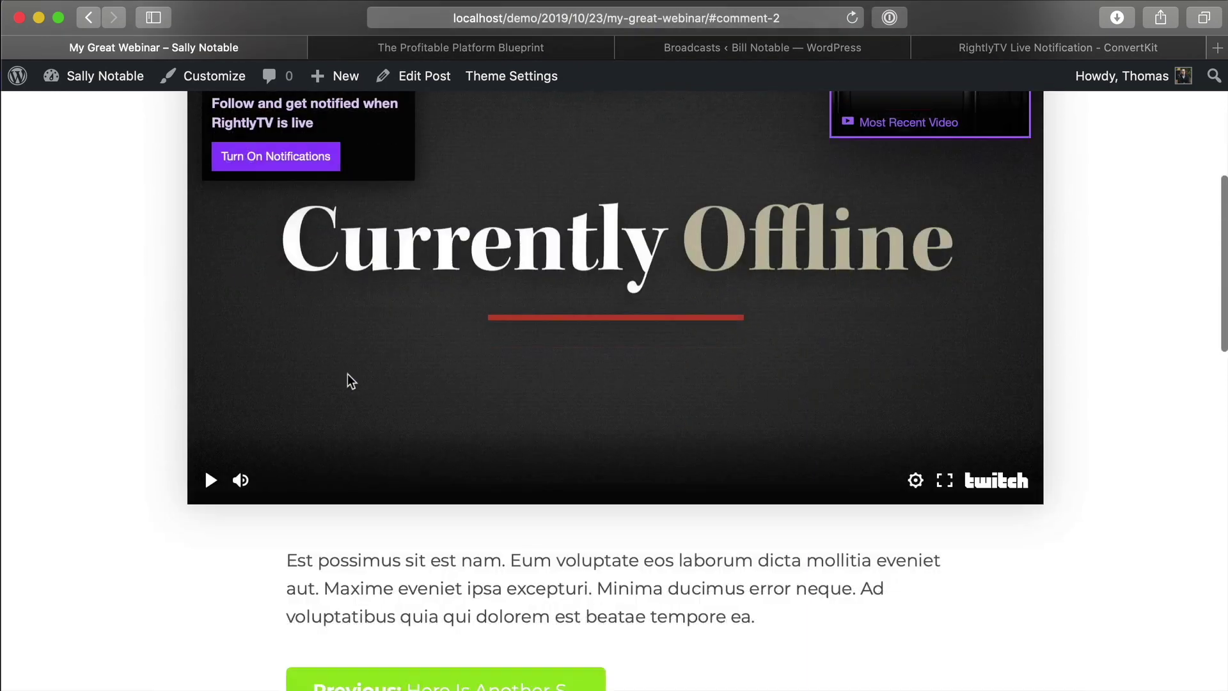
{"action": "scroll", "coordinate": [439, 362], "scroll_direction": "up", "scroll_amount": 4}
{"action": "scroll", "coordinate": [439, 362], "scroll_direction": "down", "scroll_amount": 5}
{"action": "scroll", "coordinate": [435, 366], "scroll_direction": "up", "scroll_amount": 4}
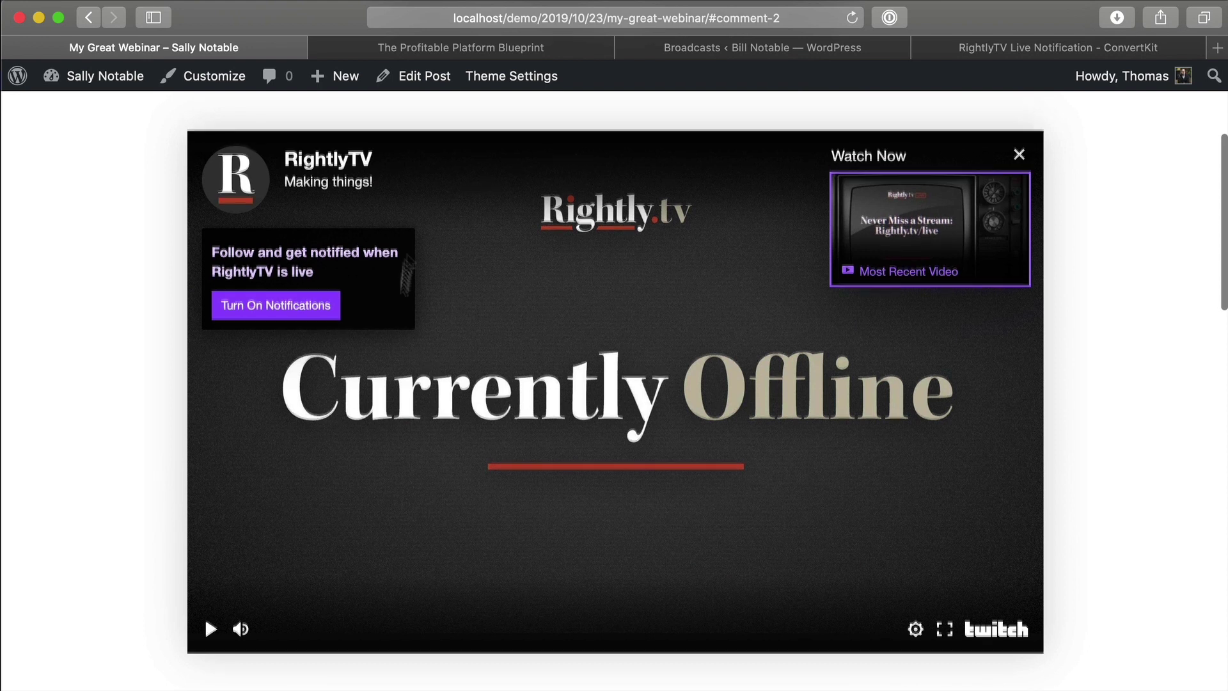
{"action": "left_click", "coordinate": [430, 78]}
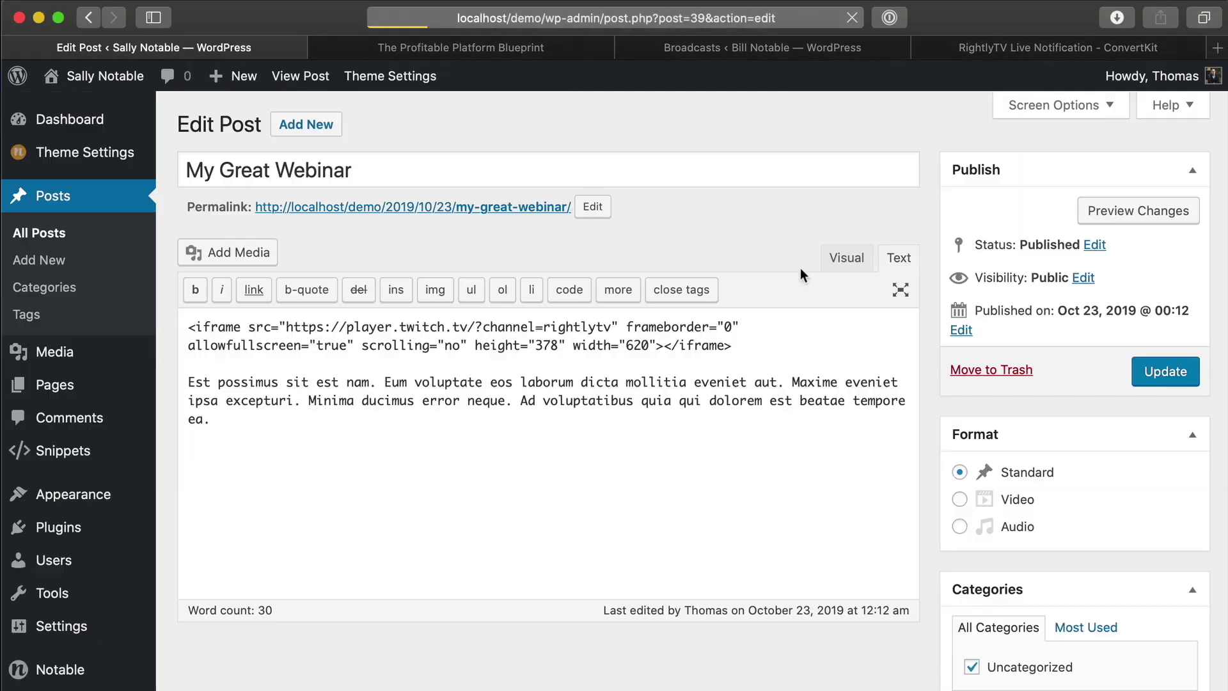
Add a bold, centred GET MY COURSE line below the Twitch iframe.
{"action": "left_click", "coordinate": [761, 343]}
{"action": "type", "text": "'"}
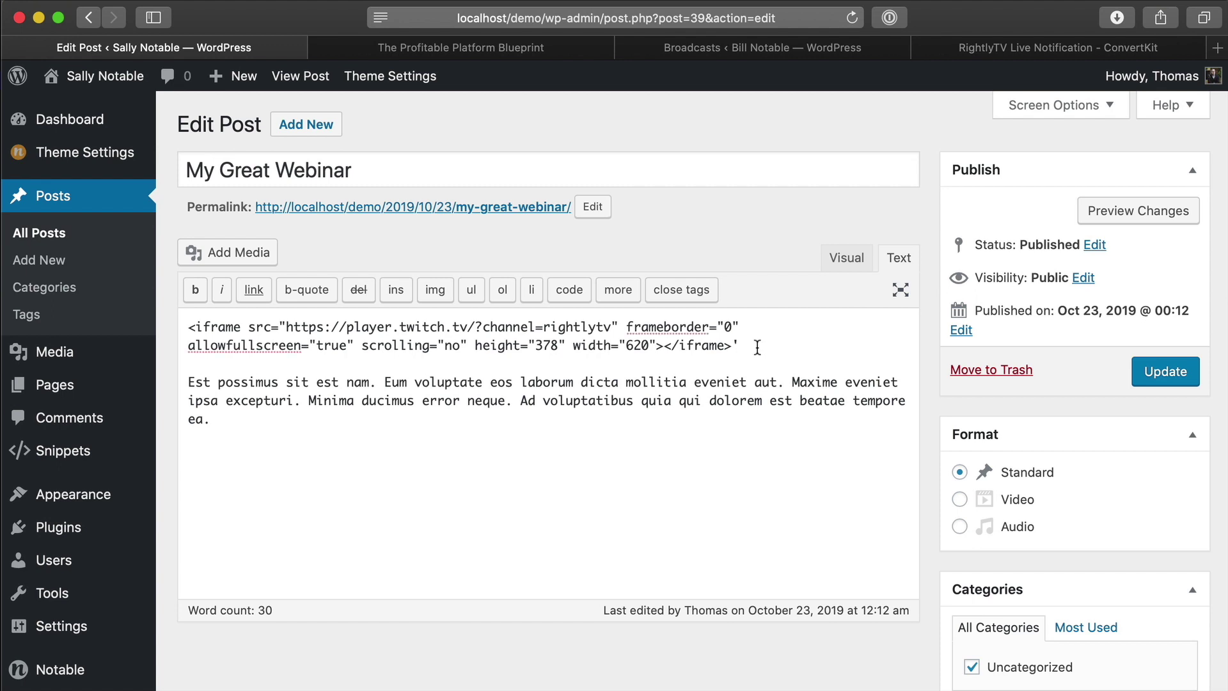
{"action": "key", "text": "Return"}
{"action": "key", "text": "Return"}
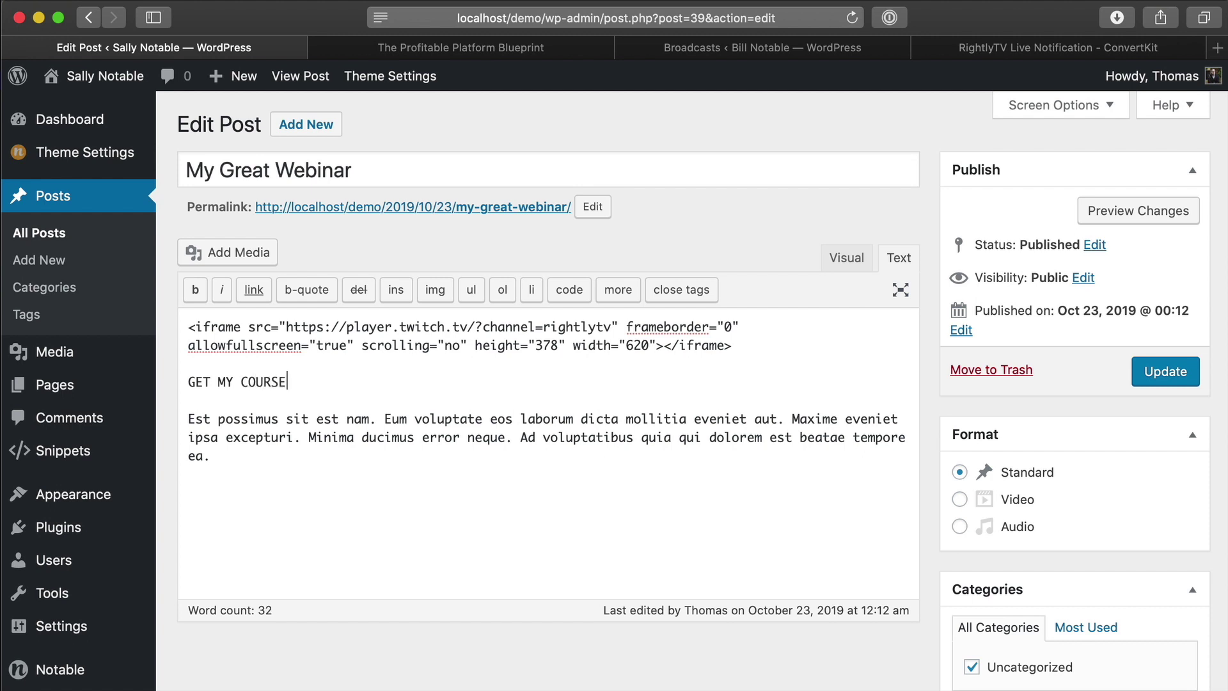
{"action": "left_click", "coordinate": [847, 258]}
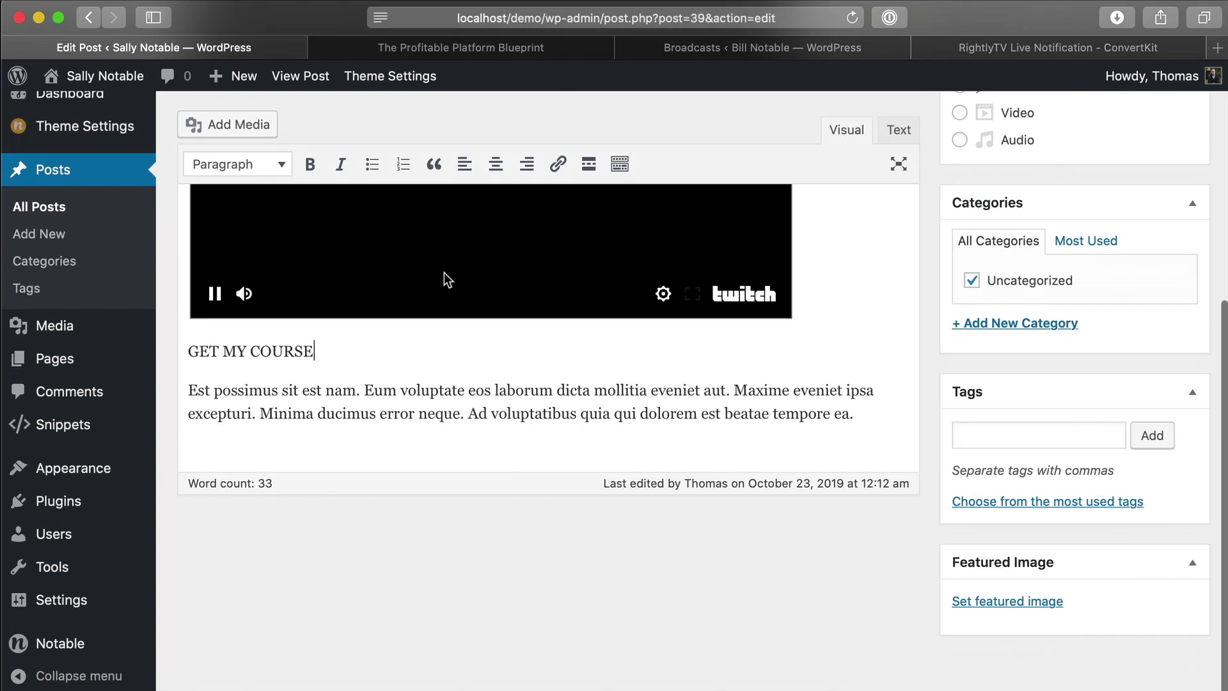
{"action": "triple_click", "coordinate": [329, 348]}
{"action": "left_click", "coordinate": [310, 165]}
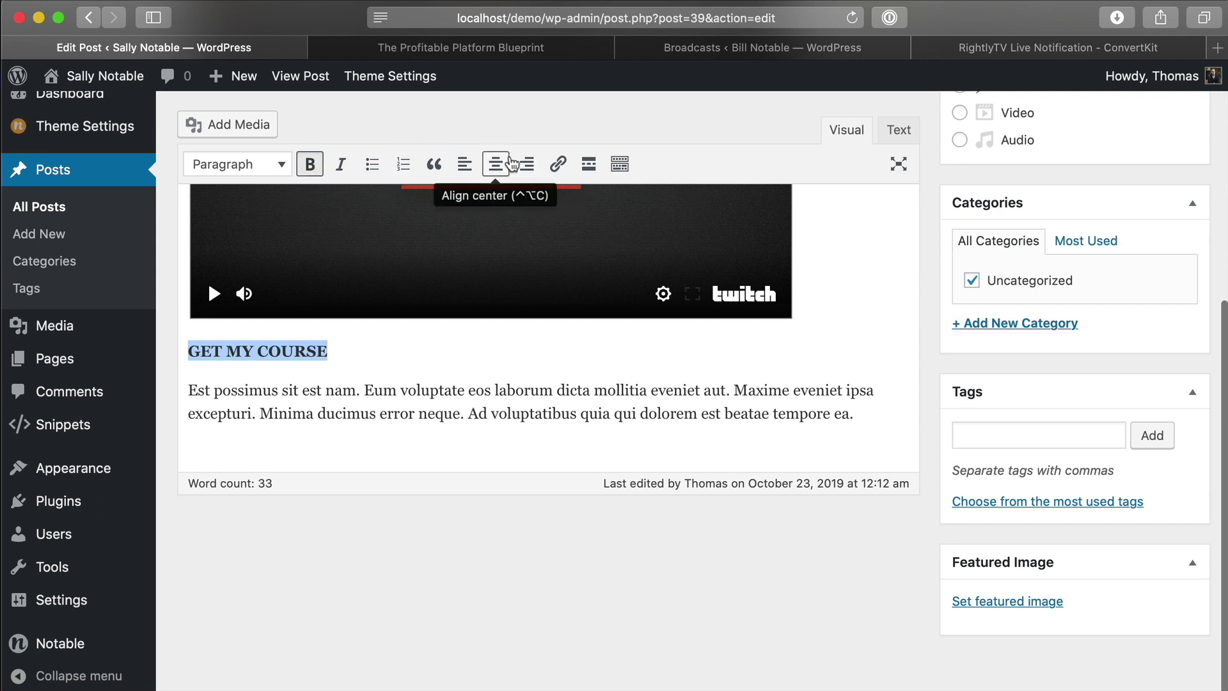
{"action": "left_click", "coordinate": [496, 165]}
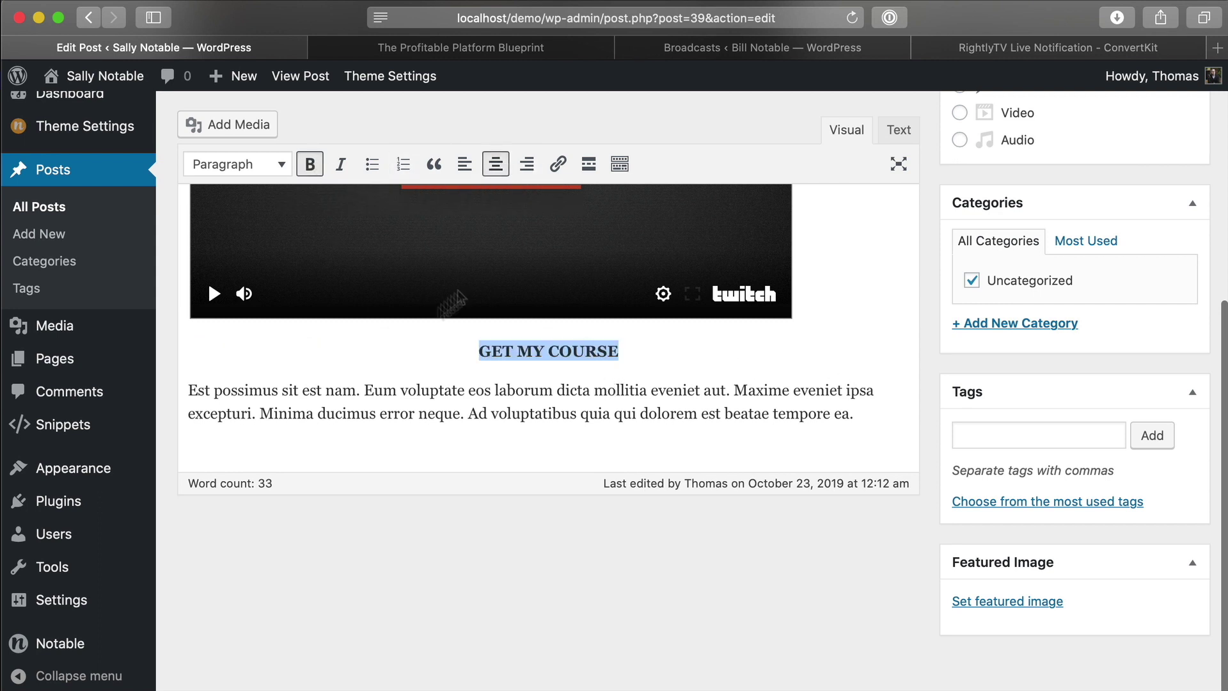
{"action": "left_click", "coordinate": [557, 165]}
{"action": "type", "text": "ht"}
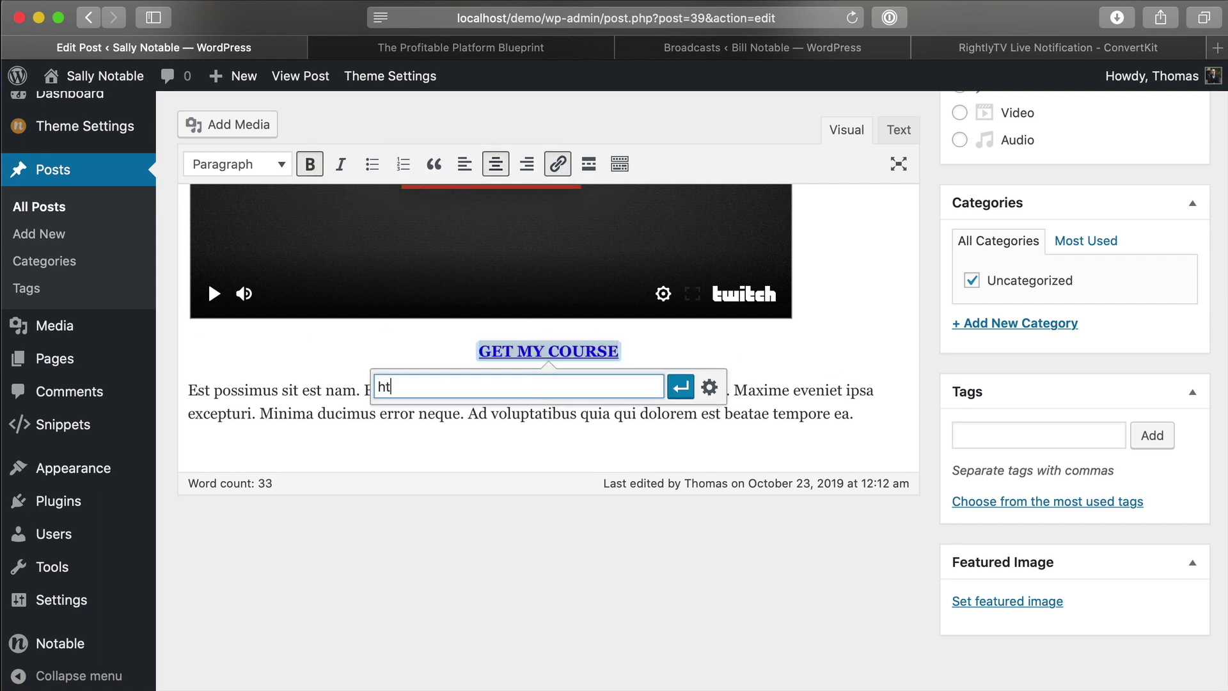
{"action": "type", "text": "tps://right"}
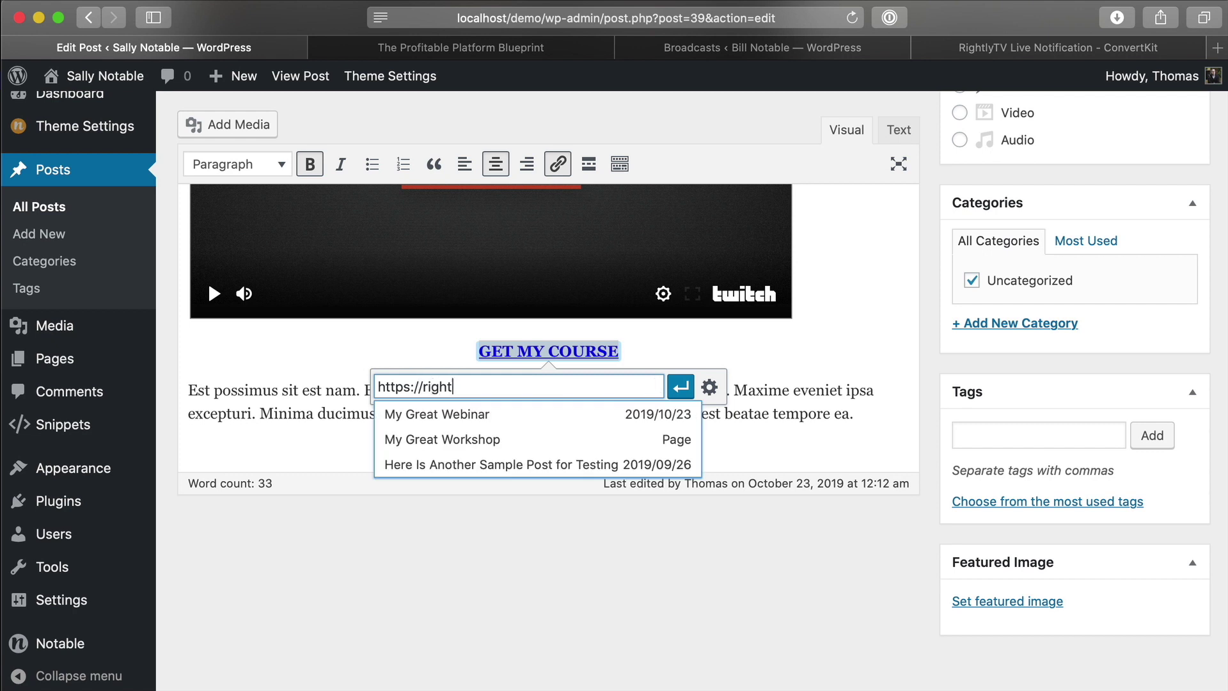
{"action": "type", "text": "ly.tv"}
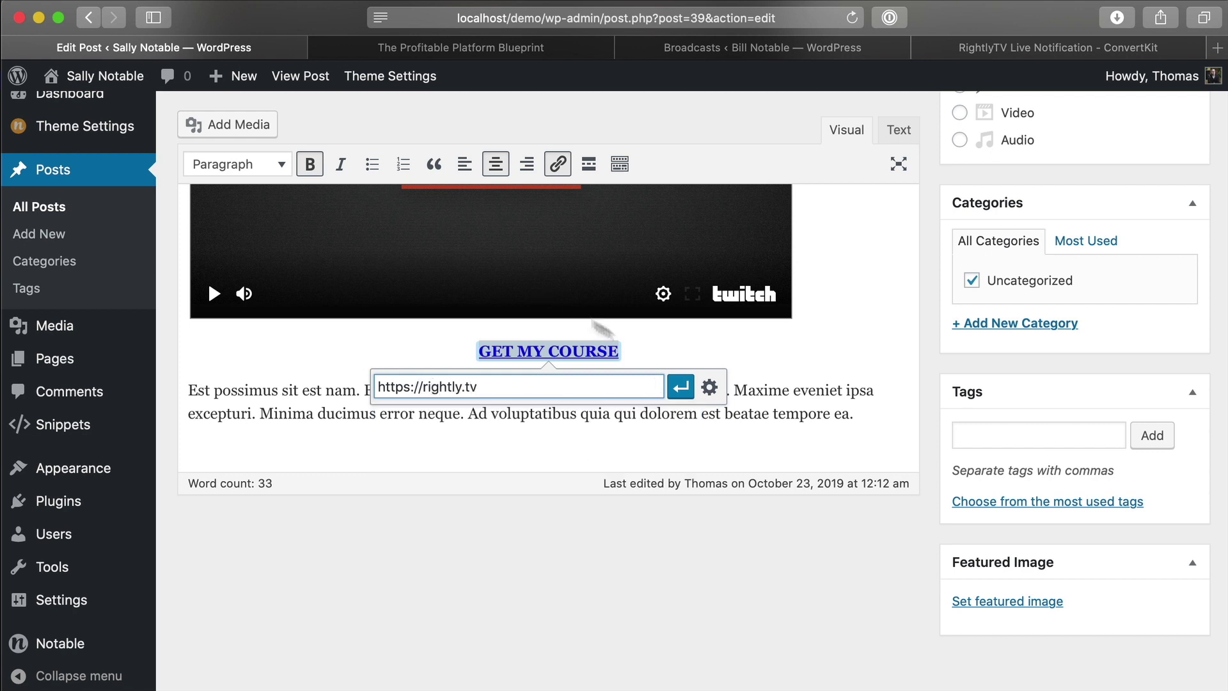
{"action": "left_click", "coordinate": [681, 387]}
{"action": "scroll", "coordinate": [1148, 333], "scroll_direction": "up", "scroll_amount": 3}
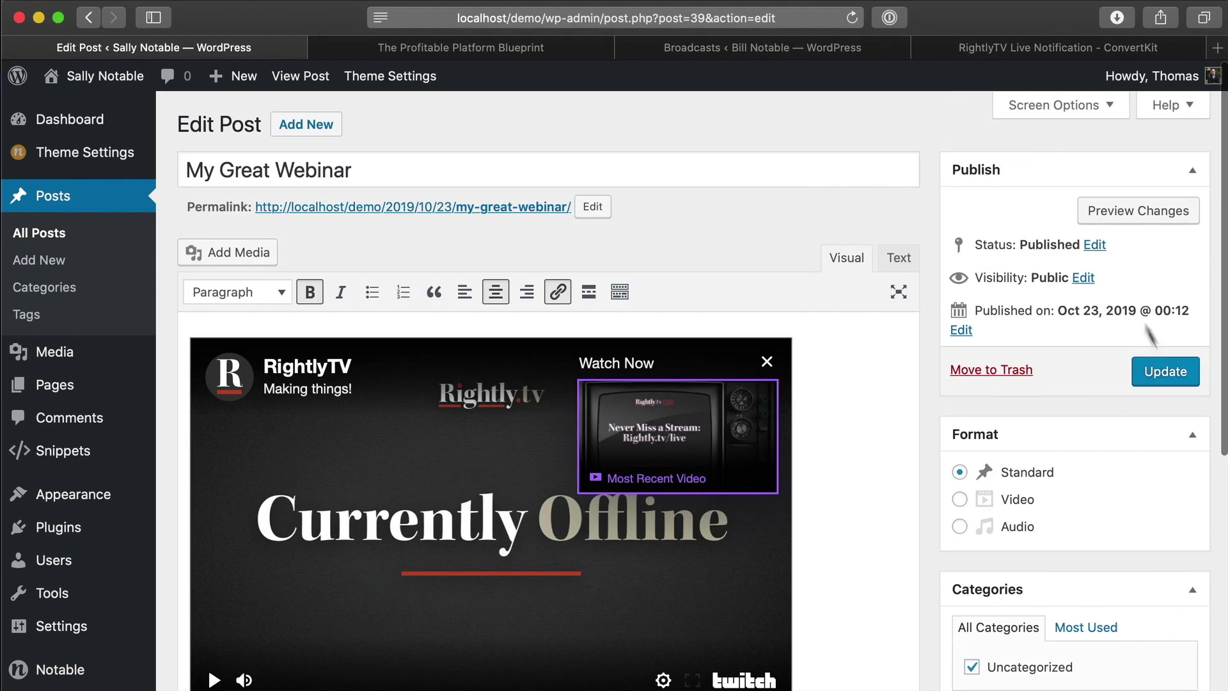
{"action": "left_click", "coordinate": [1166, 373]}
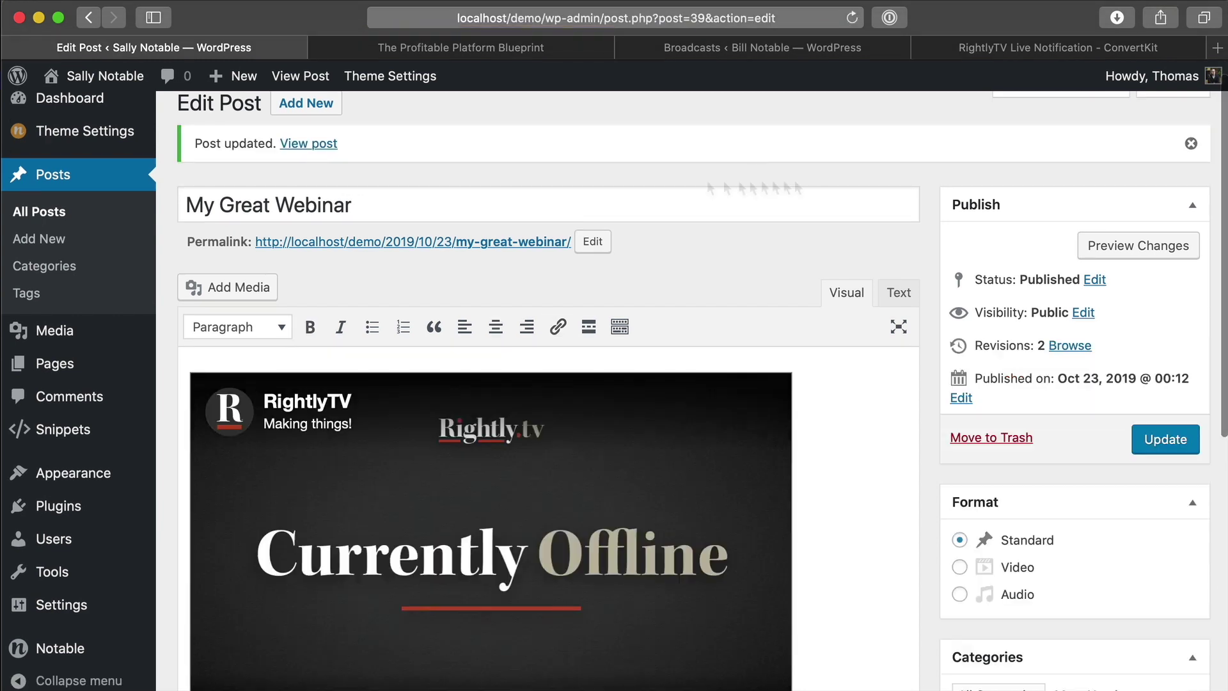
{"action": "left_click", "coordinate": [309, 143]}
{"action": "scroll", "coordinate": [817, 380], "scroll_direction": "down", "scroll_amount": 6}
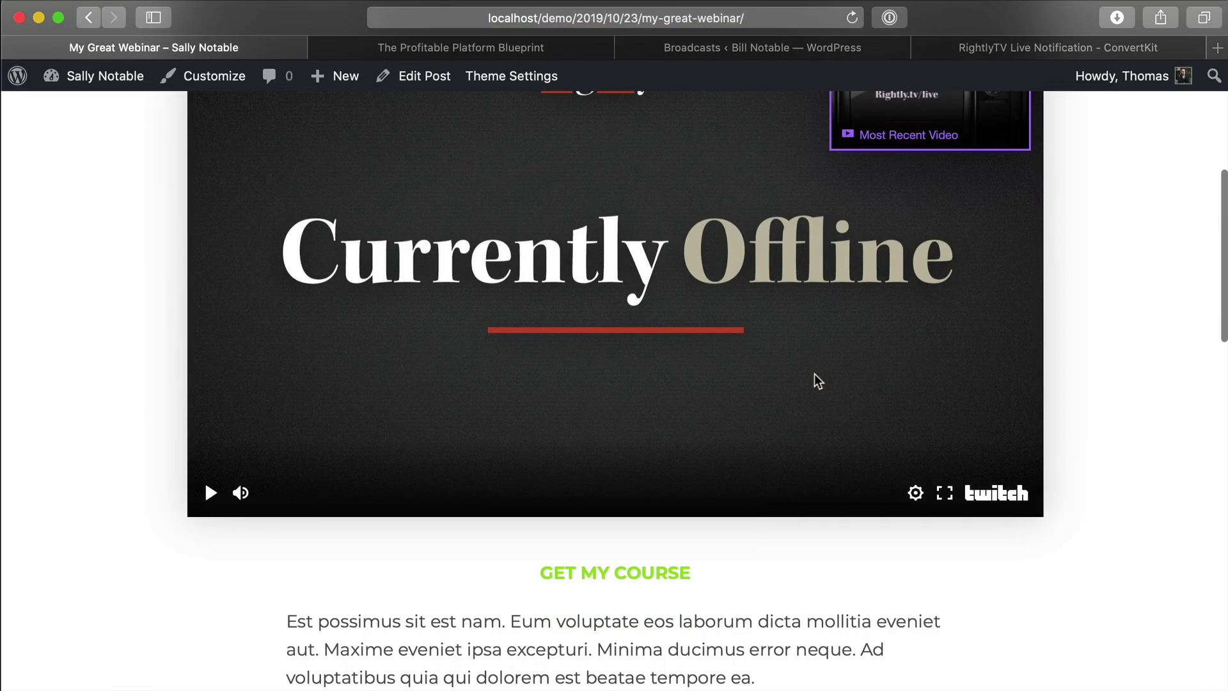
{"action": "left_click_drag", "start_coordinate": [627, 574], "coordinate": [802, 599]}
{"action": "scroll", "coordinate": [794, 589], "scroll_direction": "down", "scroll_amount": 5}
{"action": "scroll", "coordinate": [794, 589], "scroll_direction": "up", "scroll_amount": 5}
{"action": "scroll", "coordinate": [794, 587], "scroll_direction": "up", "scroll_amount": 6}
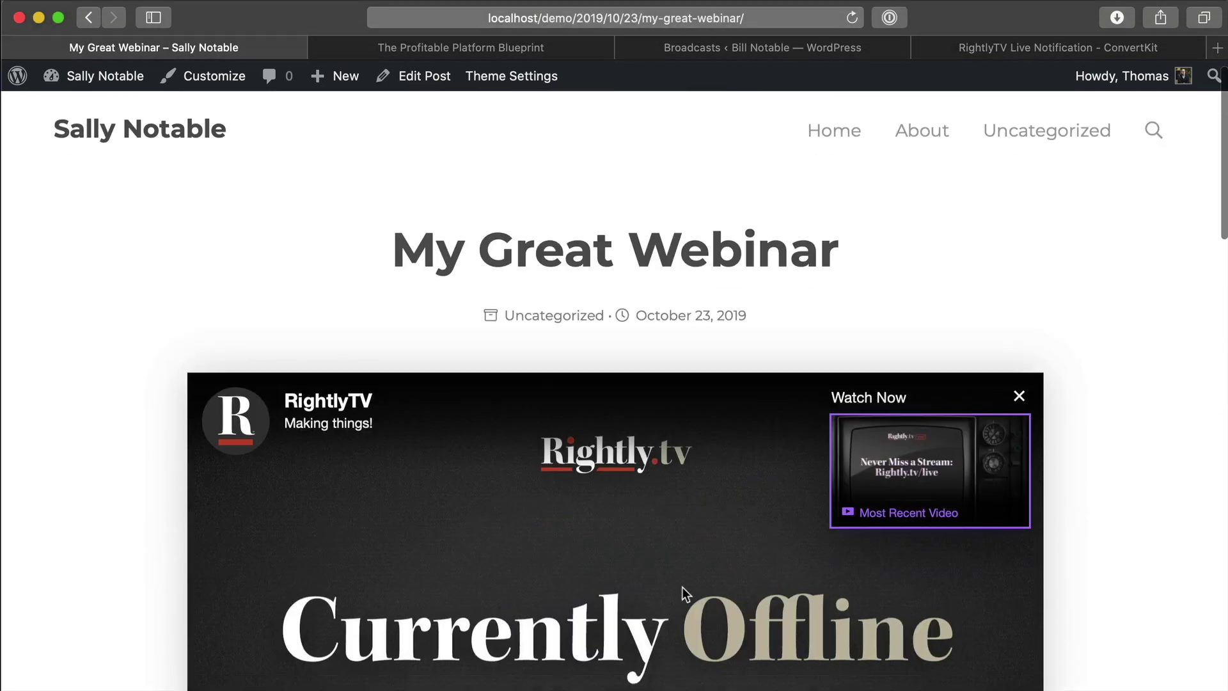
{"action": "scroll", "coordinate": [739, 575], "scroll_direction": "down", "scroll_amount": 4}
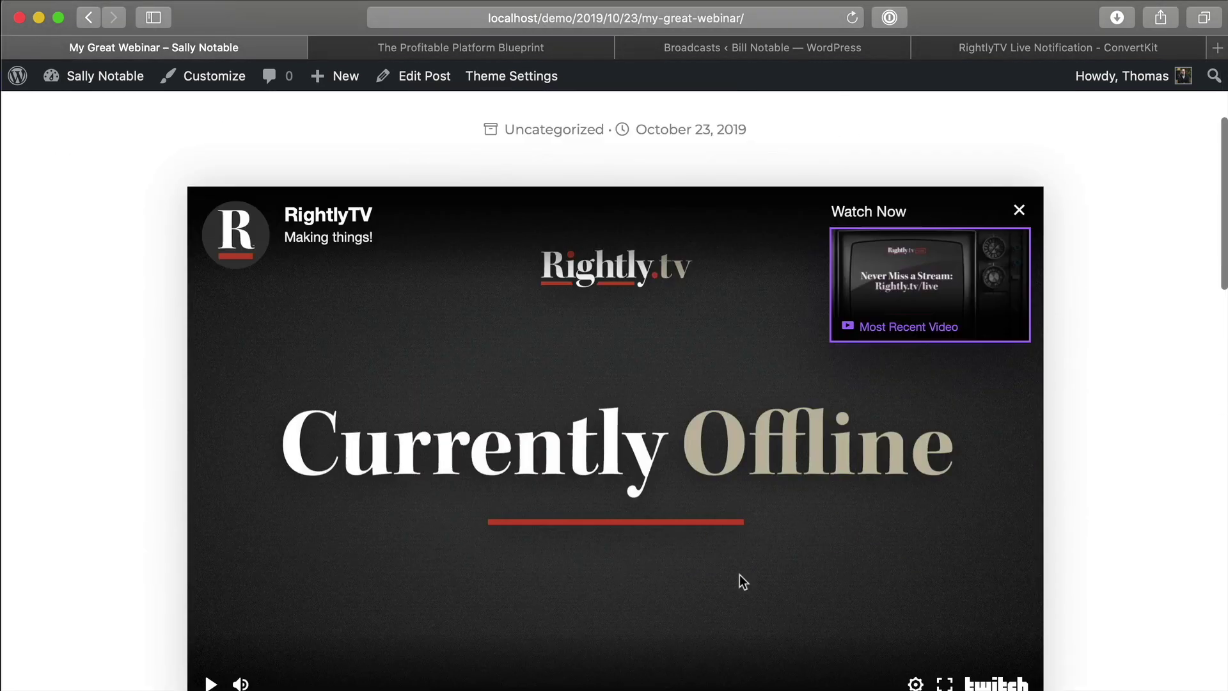
{"action": "scroll", "coordinate": [704, 557], "scroll_direction": "down", "scroll_amount": 5}
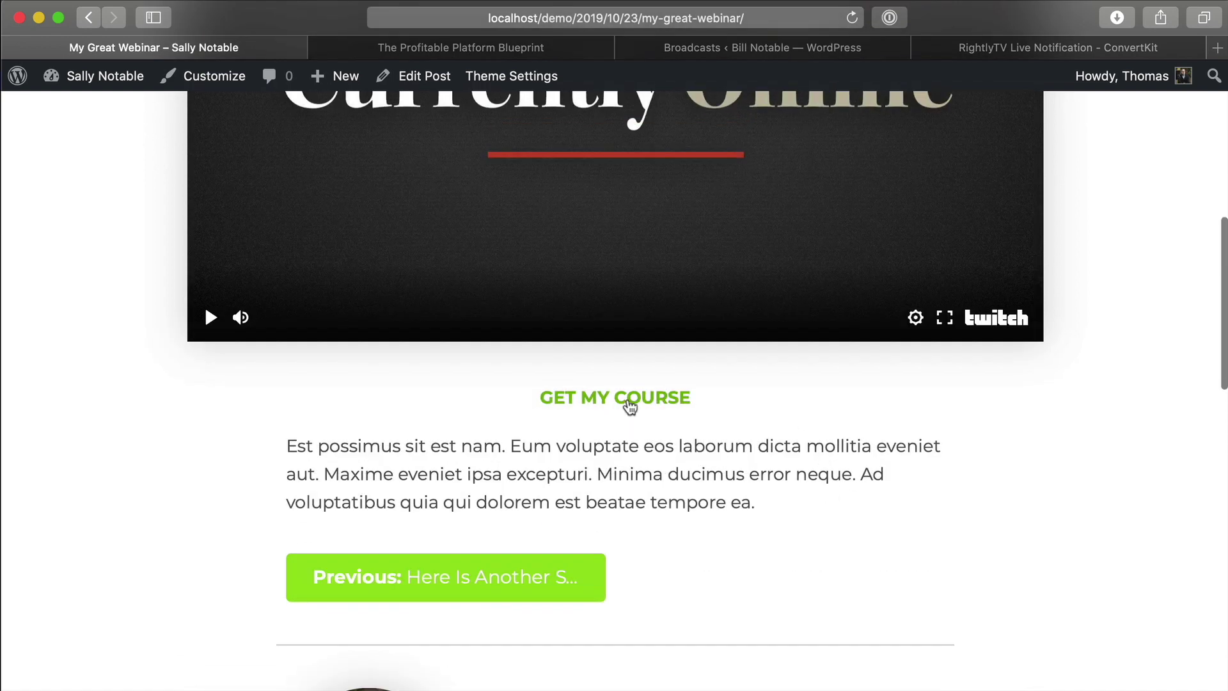
{"action": "scroll", "coordinate": [483, 409], "scroll_direction": "up", "scroll_amount": 6}
{"action": "scroll", "coordinate": [489, 416], "scroll_direction": "down", "scroll_amount": 3}
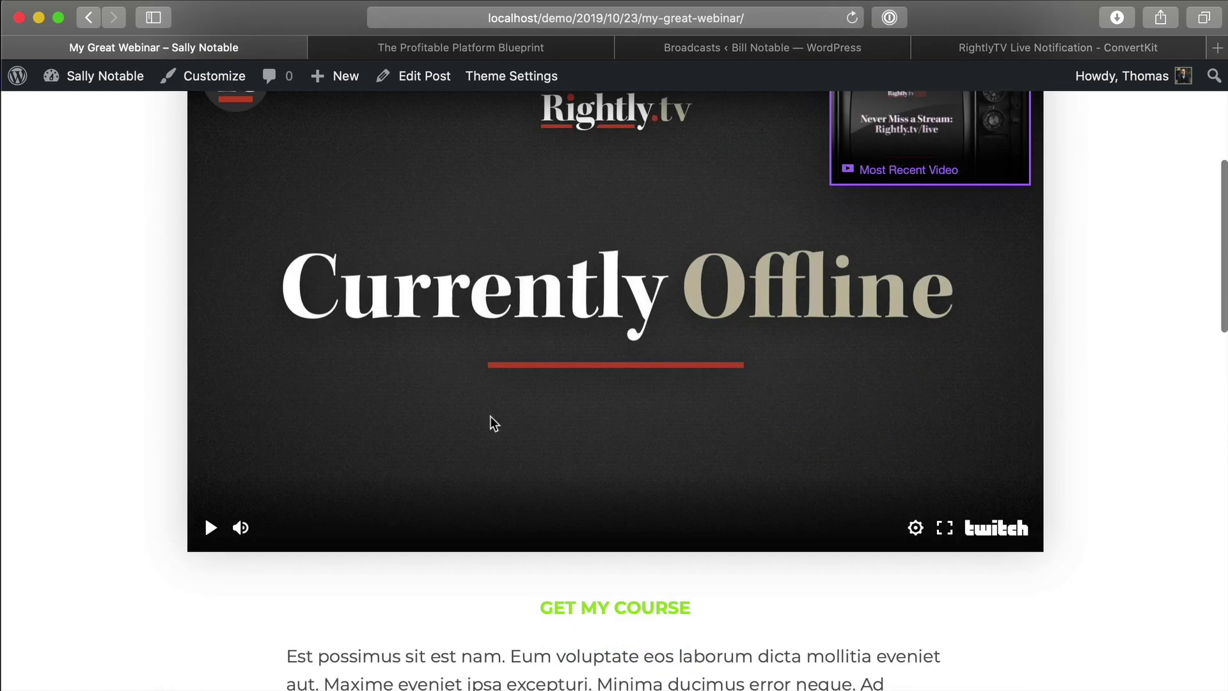
{"action": "scroll", "coordinate": [490, 416], "scroll_direction": "up", "scroll_amount": 5}
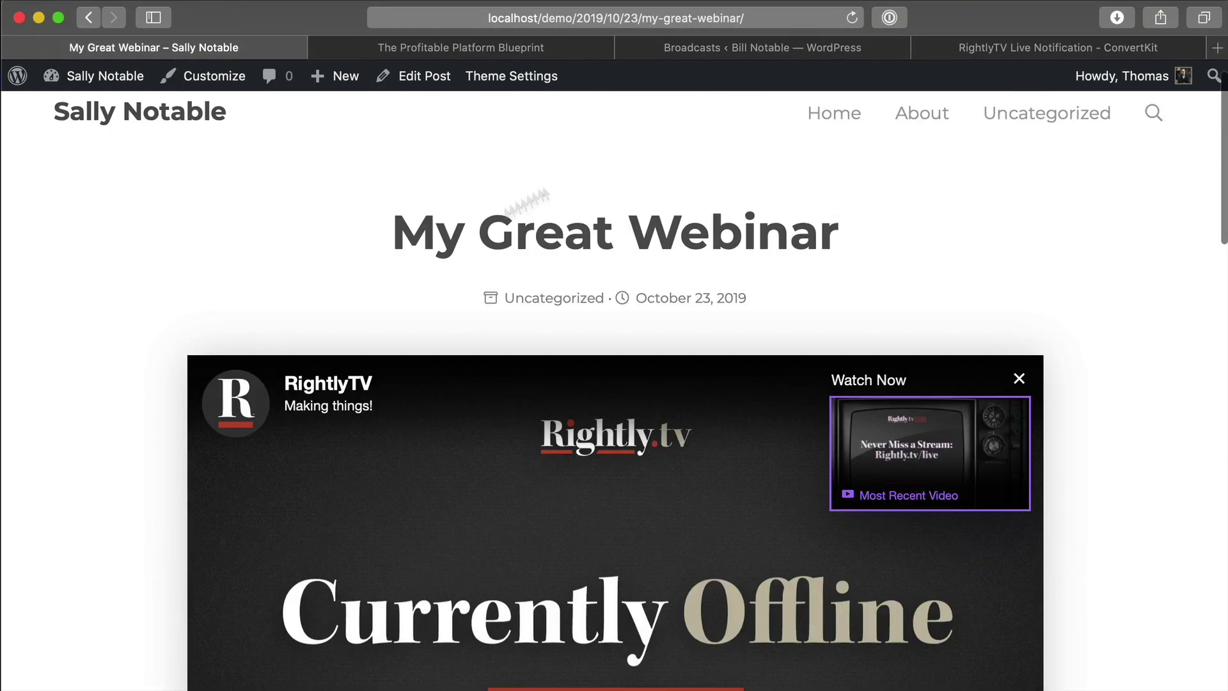
{"action": "scroll", "coordinate": [864, 314], "scroll_direction": "down", "scroll_amount": 6}
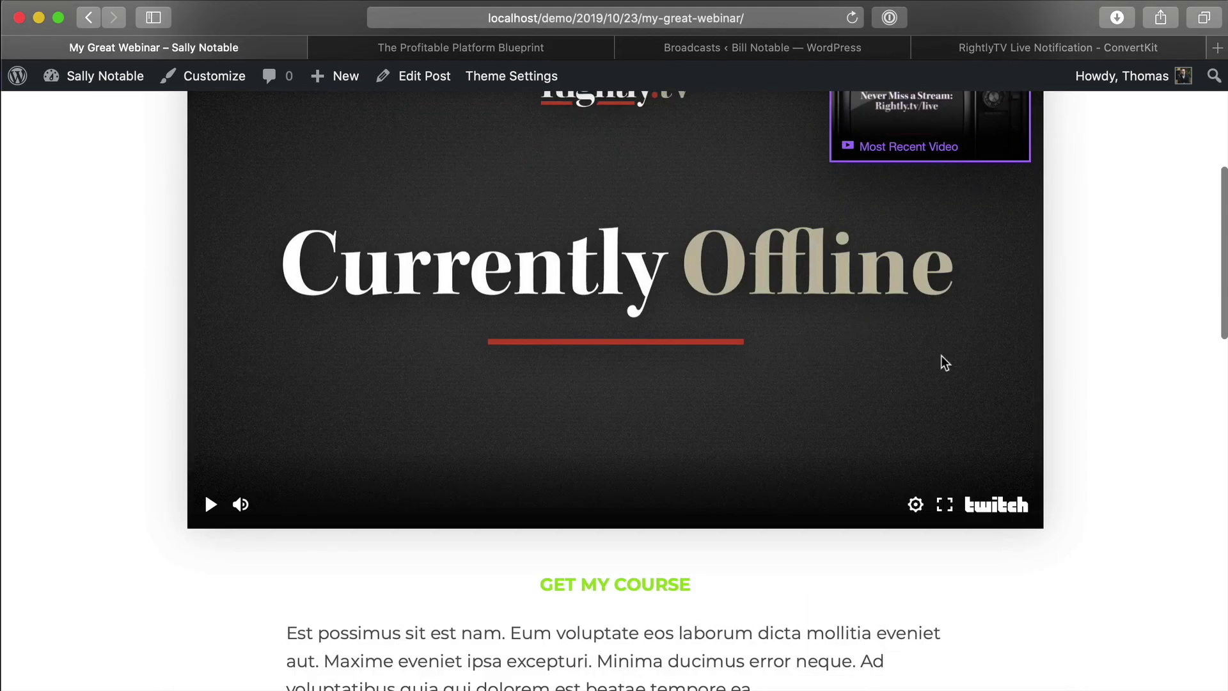
{"action": "scroll", "coordinate": [941, 356], "scroll_direction": "down", "scroll_amount": 12}
{"action": "scroll", "coordinate": [762, 488], "scroll_direction": "down", "scroll_amount": 5}
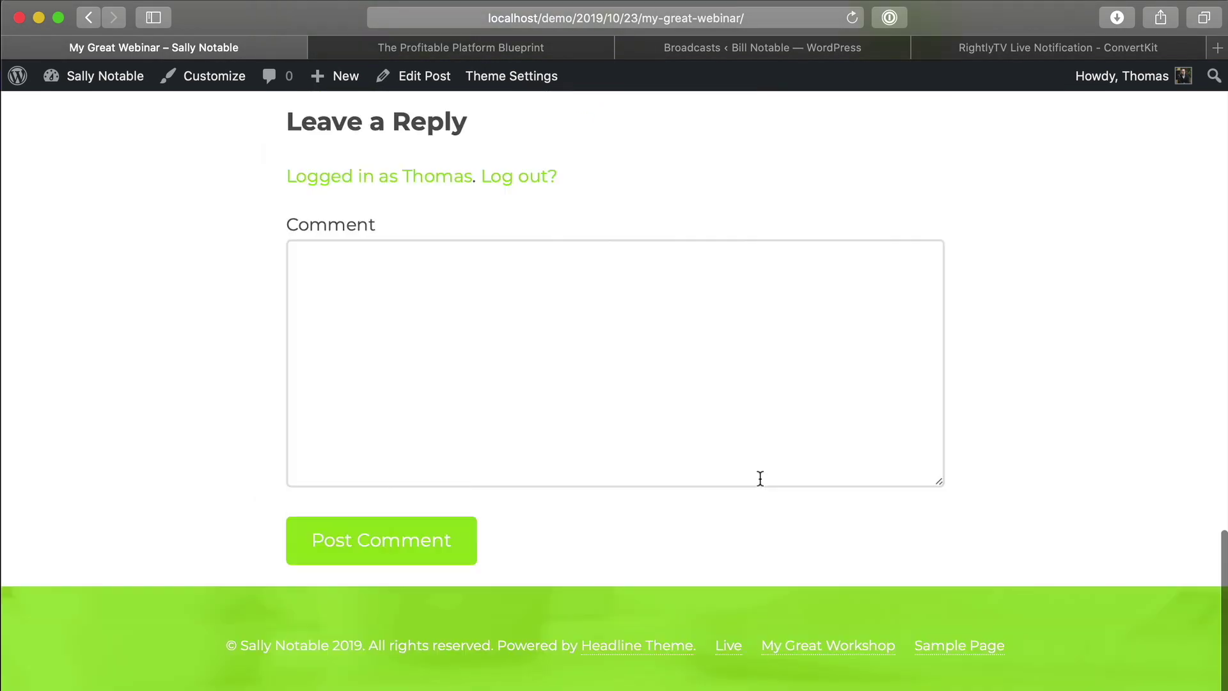
{"action": "scroll", "coordinate": [758, 477], "scroll_direction": "up", "scroll_amount": 20}
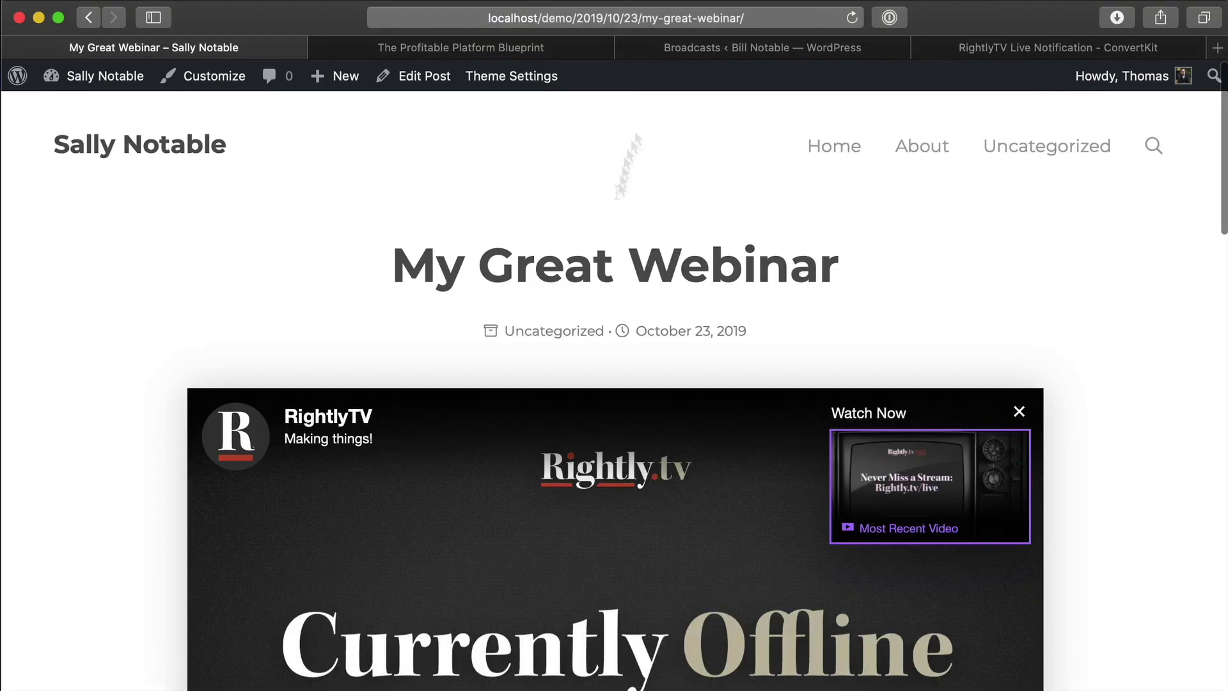
{"action": "left_click", "coordinate": [746, 19]}
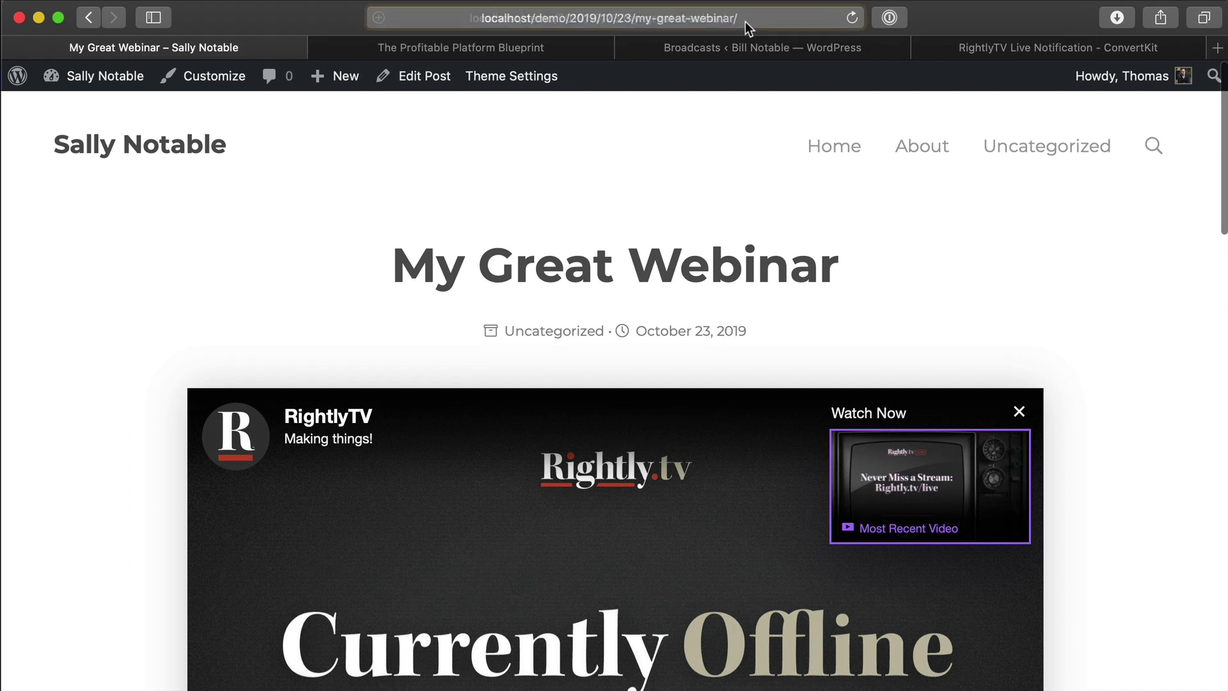
{"action": "key", "text": "Return"}
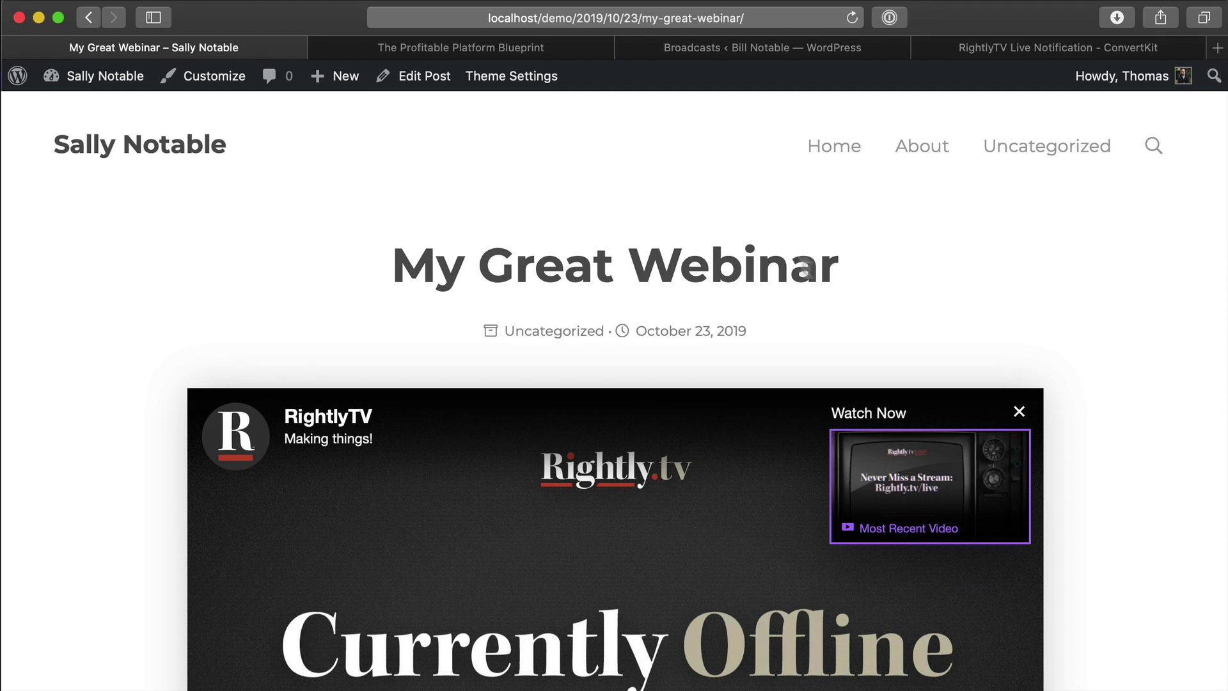
Switch to the Bill Notable Broadcasts admin list showing 'Fall 2019 Live Workshop'.
{"action": "scroll", "coordinate": [640, 332], "scroll_direction": "down", "scroll_amount": 7}
{"action": "scroll", "coordinate": [658, 332], "scroll_direction": "up", "scroll_amount": 7}
{"action": "left_click", "coordinate": [694, 46]}
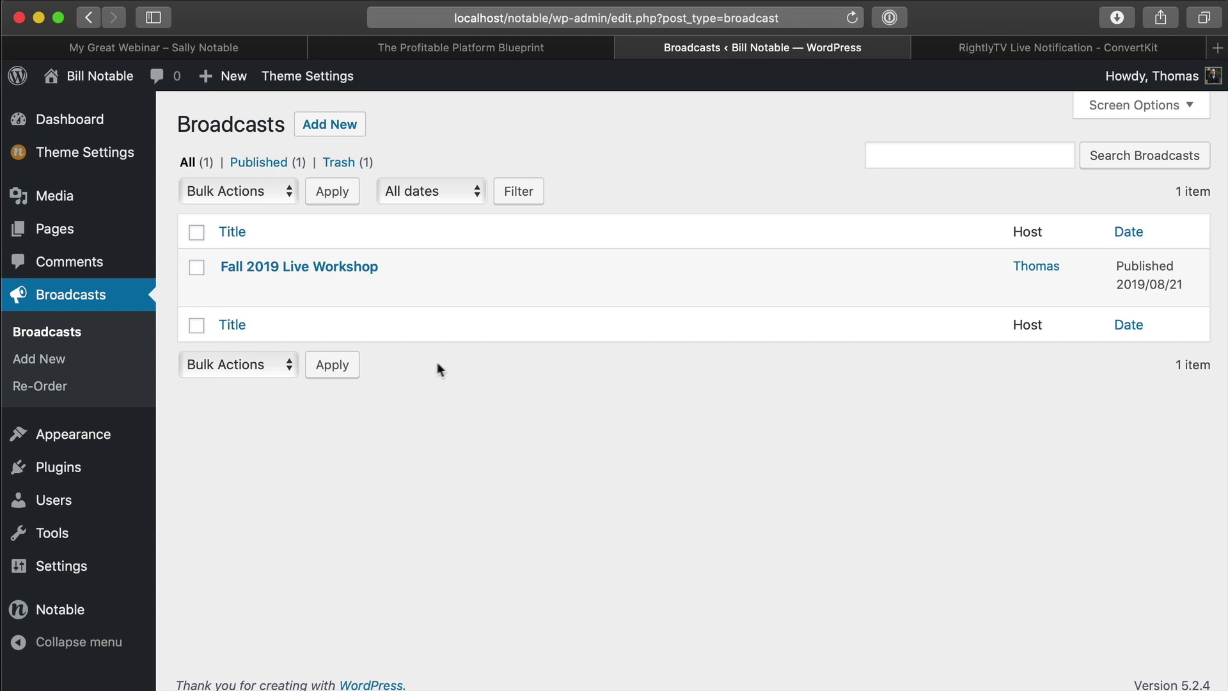
Create a new broadcast titled 'My Great Webinar' with headline 'Watch My FREE Live Workshop'.
{"action": "left_click", "coordinate": [345, 130]}
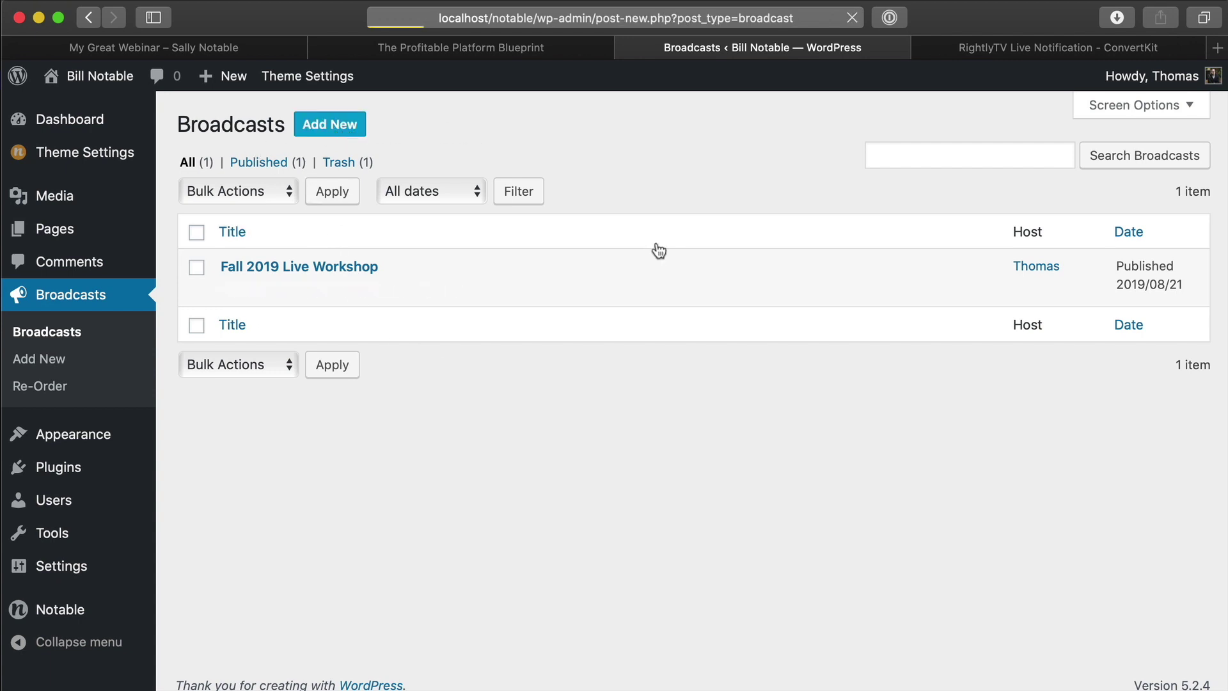
{"action": "type", "text": "My Great W"}
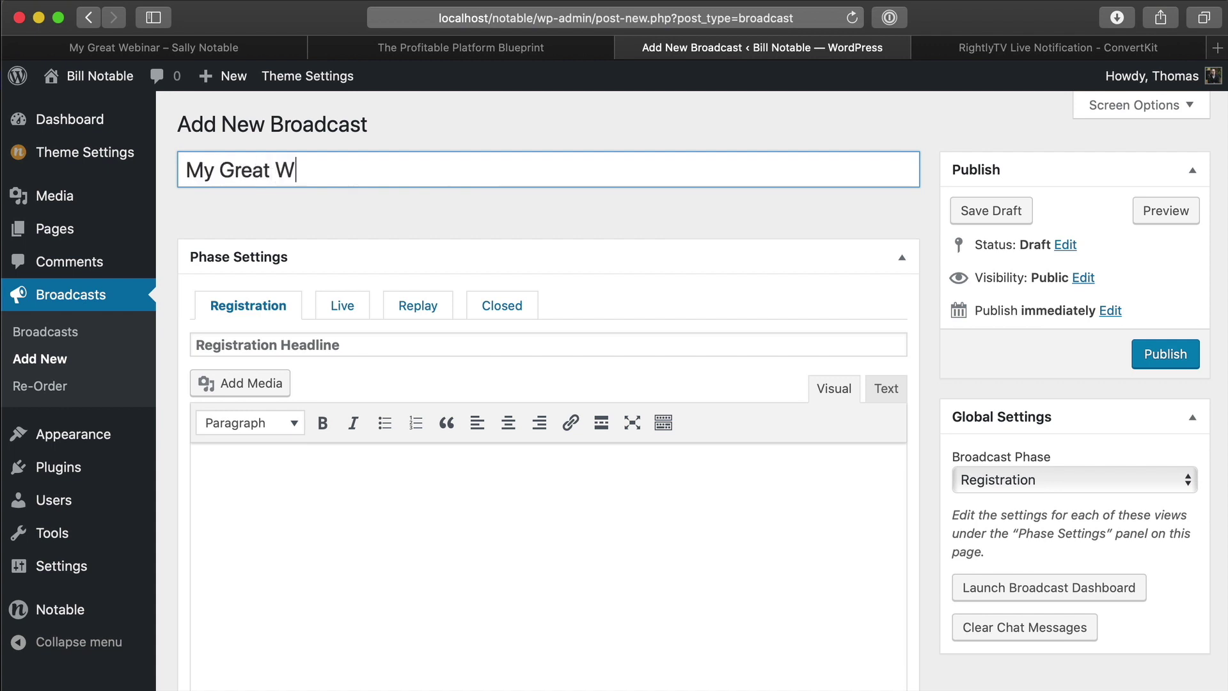
{"action": "type", "text": "ebinar"}
{"action": "left_click", "coordinate": [489, 464]}
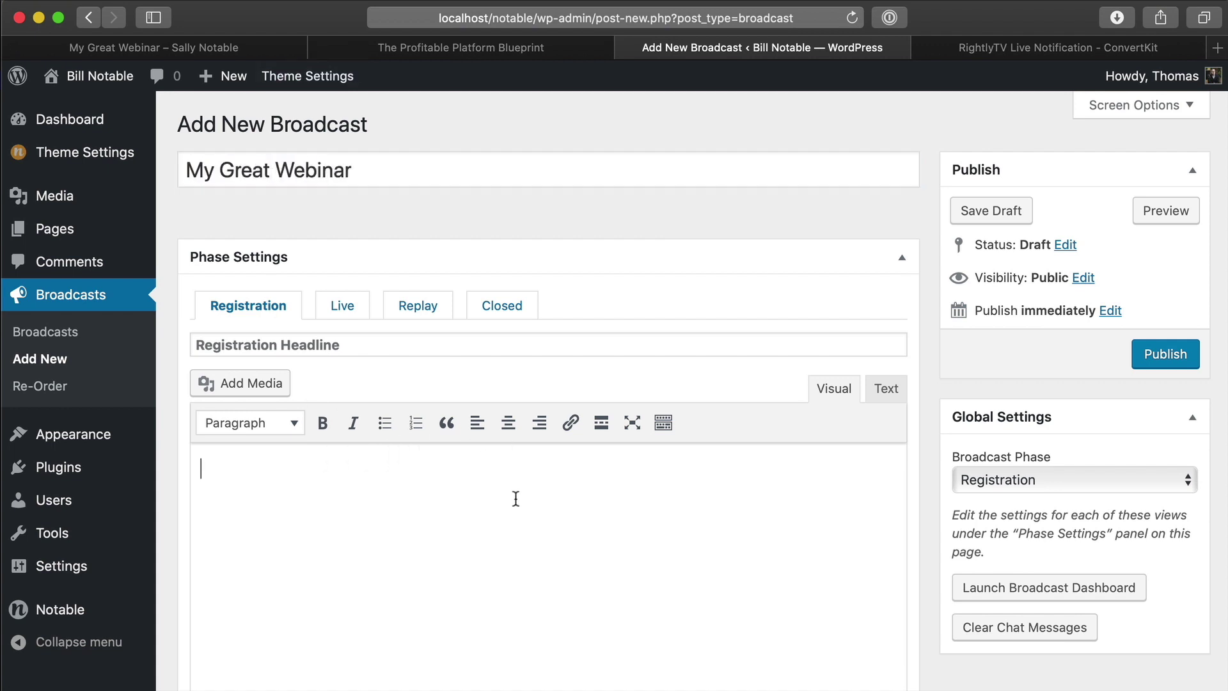
{"action": "left_click", "coordinate": [388, 341]}
{"action": "scroll", "coordinate": [787, 424], "scroll_direction": "down", "scroll_amount": 3}
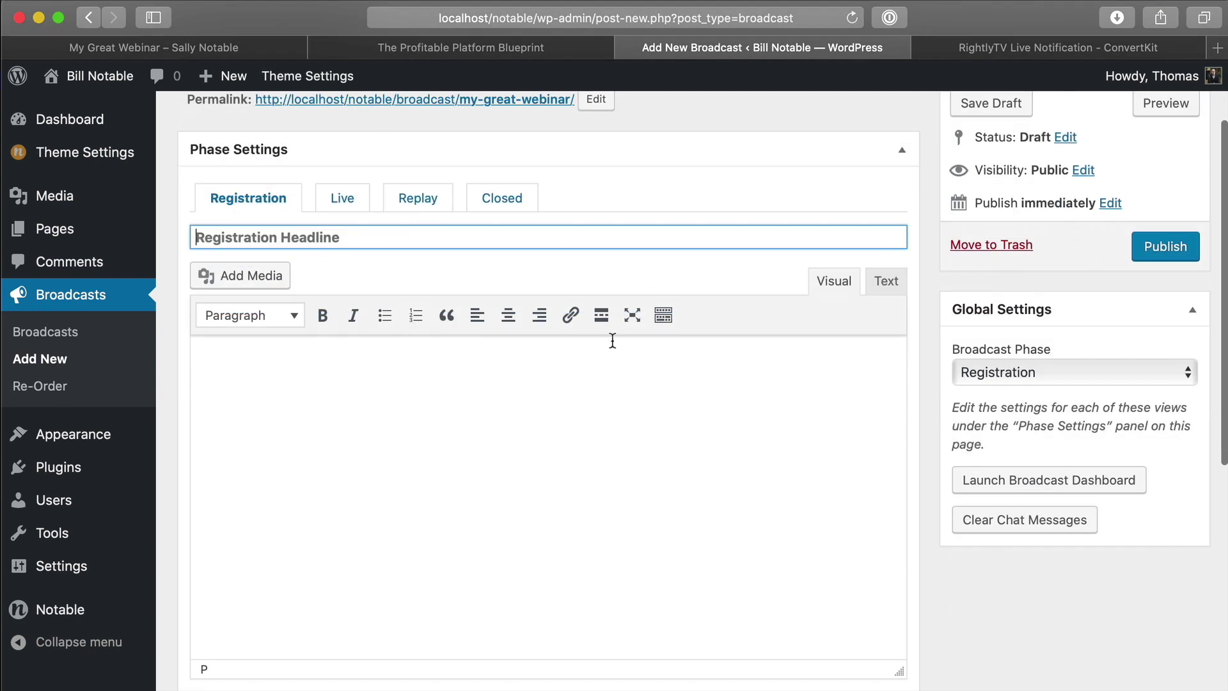
{"action": "scroll", "coordinate": [613, 340], "scroll_direction": "up", "scroll_amount": 3}
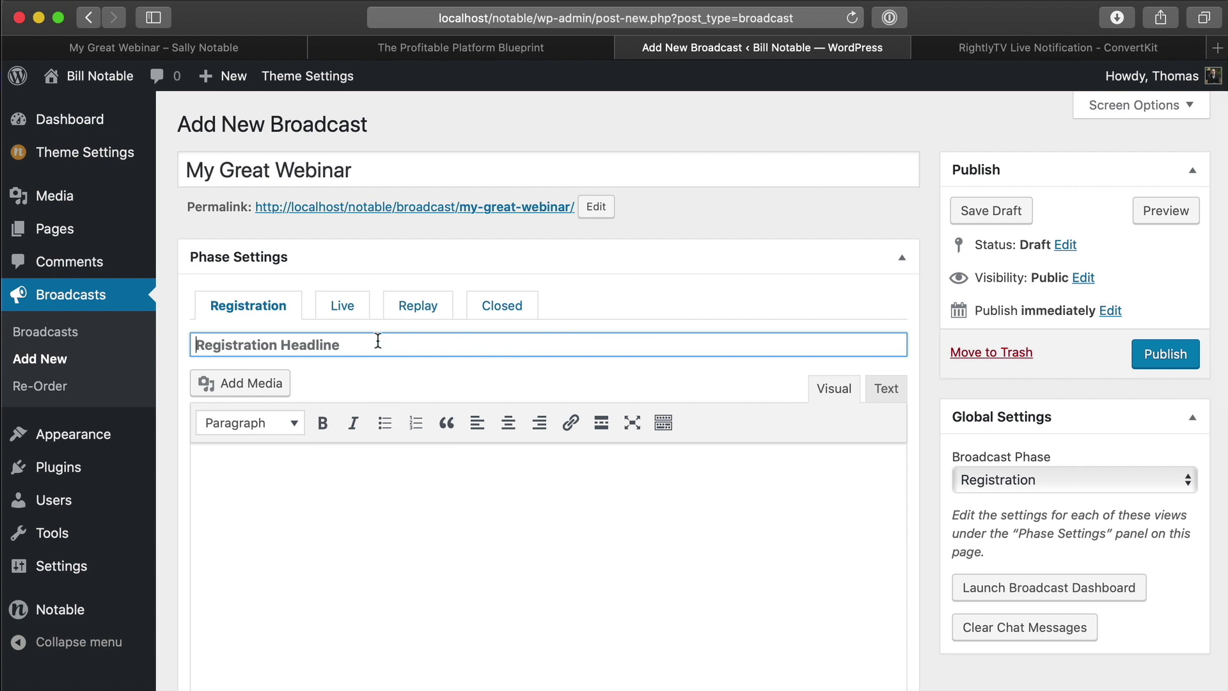
{"action": "type", "text": "Watch My FREE Workshop"}
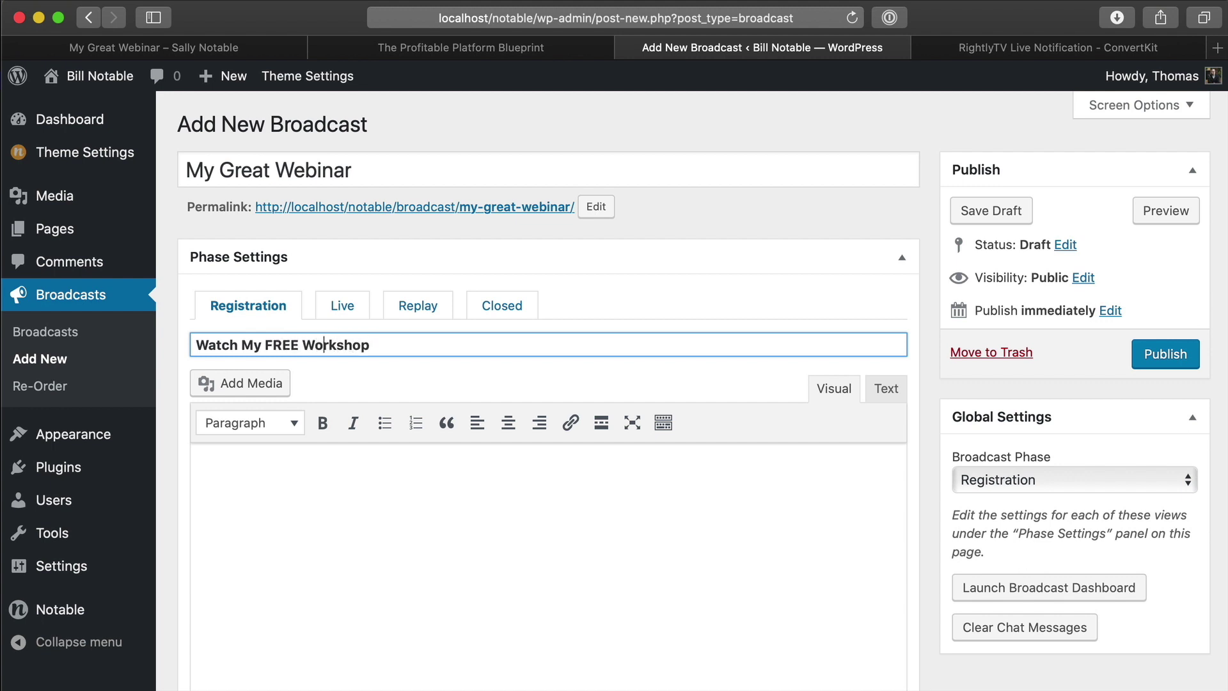
{"action": "type", "text": "Live"}
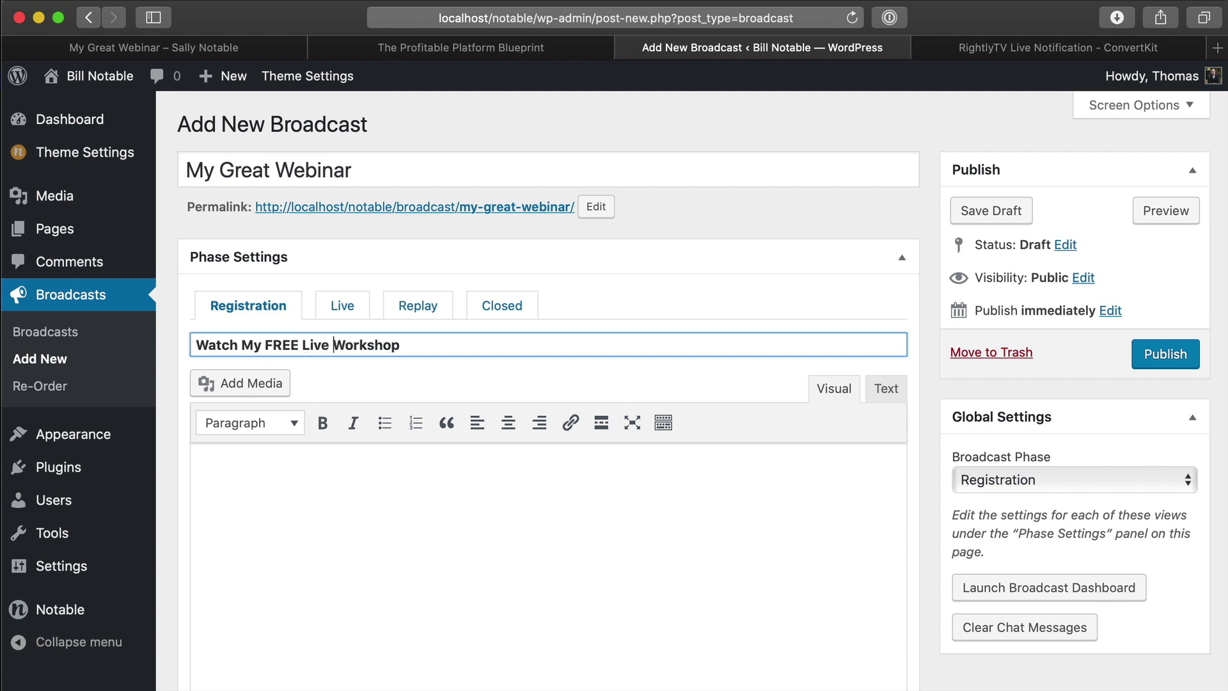
Fill the registration text with lorem_short and paste the ConvertKit form embed code.
{"action": "left_click", "coordinate": [525, 548]}
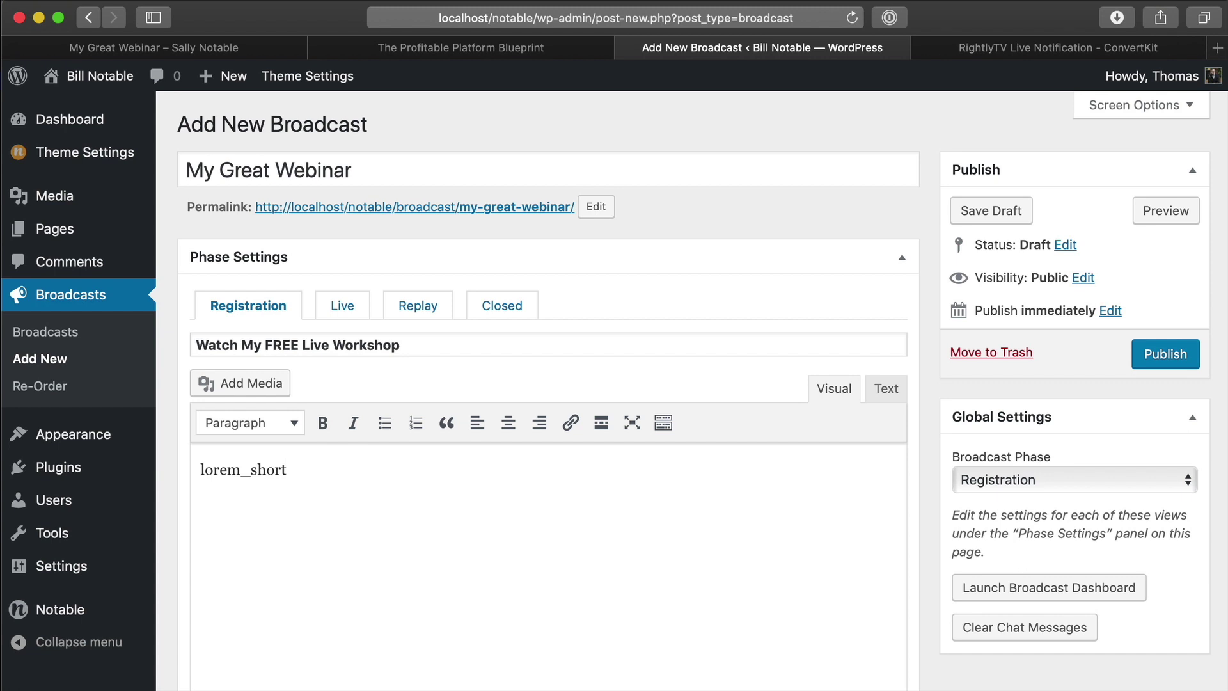
{"action": "type", "text": "lorem_short"}
{"action": "scroll", "coordinate": [784, 576], "scroll_direction": "down", "scroll_amount": 5}
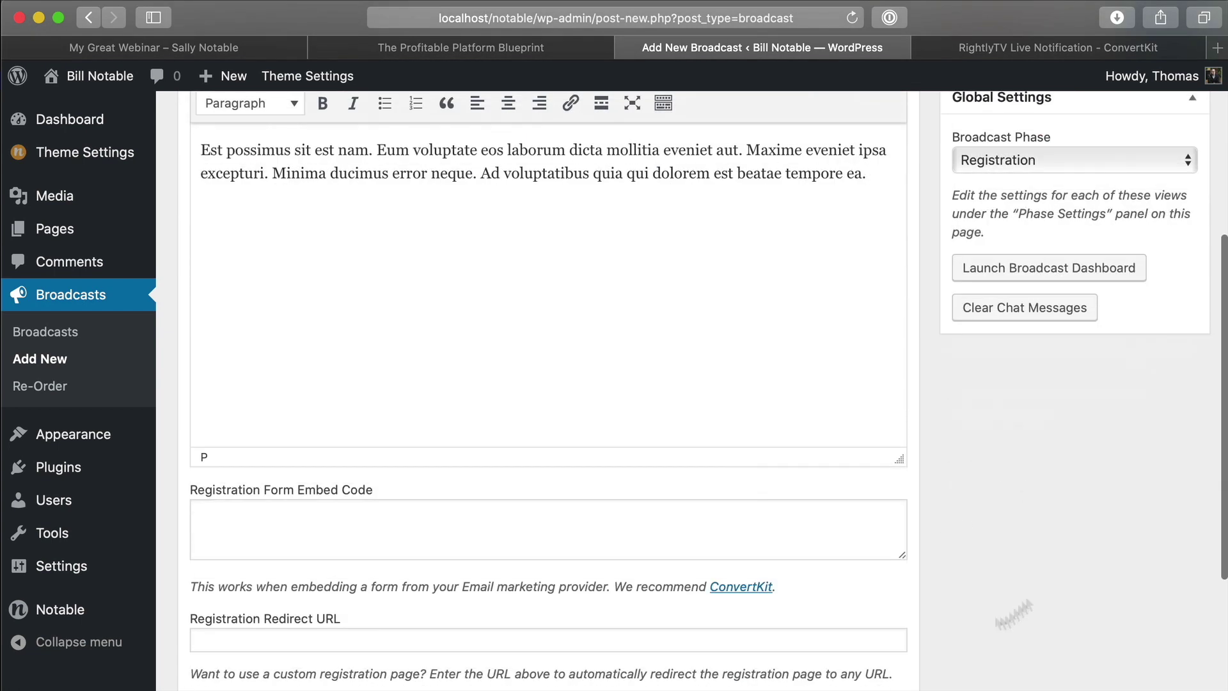
{"action": "left_click", "coordinate": [1030, 42]}
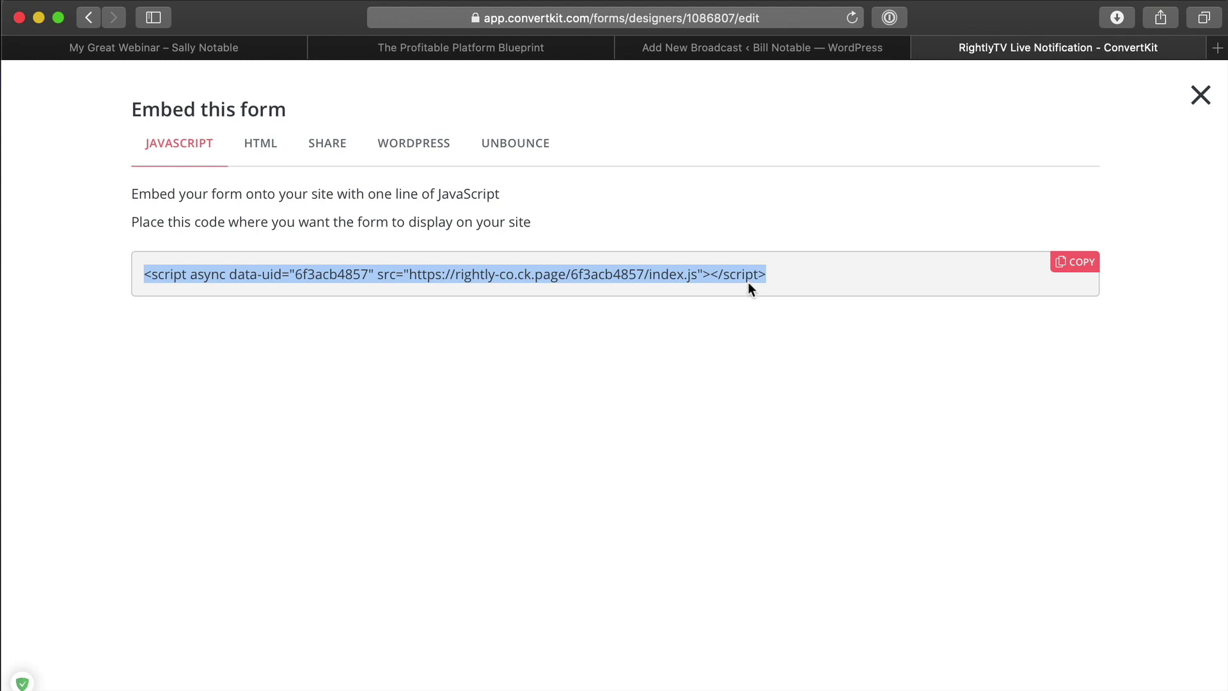
{"action": "left_click", "coordinate": [793, 48]}
{"action": "left_click", "coordinate": [435, 508]}
{"action": "type", "text": "<script async data-uid=\"6f3acb4857\" src=\"https://rightly-co.ck.page/6f3acb4857/index.js\"></script>"}
{"action": "left_click", "coordinate": [1019, 524]}
Publish the My Great Webinar broadcast.
{"action": "scroll", "coordinate": [1022, 533], "scroll_direction": "down", "scroll_amount": 3}
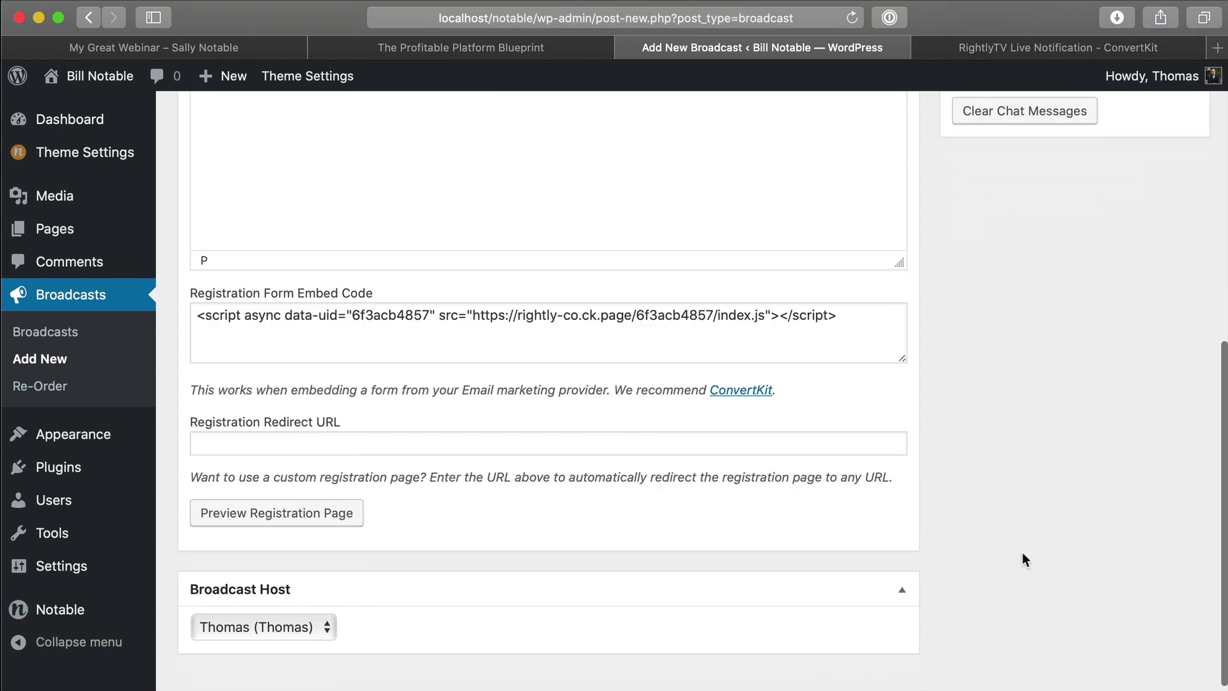
{"action": "scroll", "coordinate": [1022, 560], "scroll_direction": "up", "scroll_amount": 10}
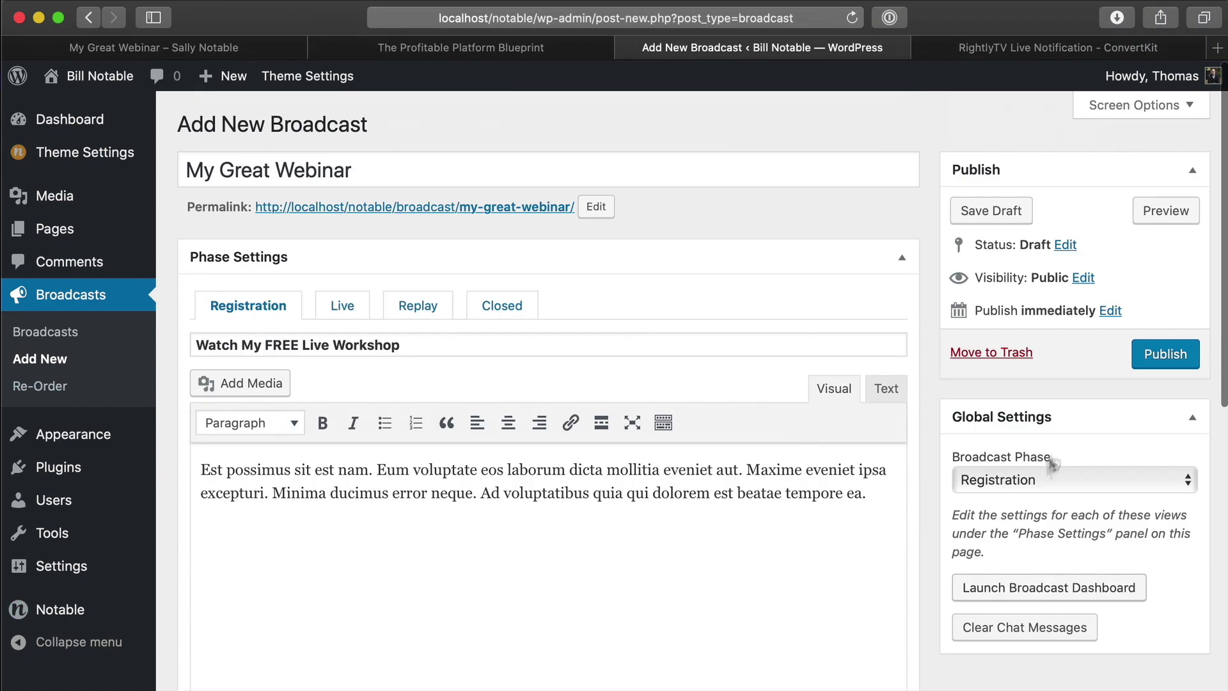
{"action": "left_click", "coordinate": [1169, 356]}
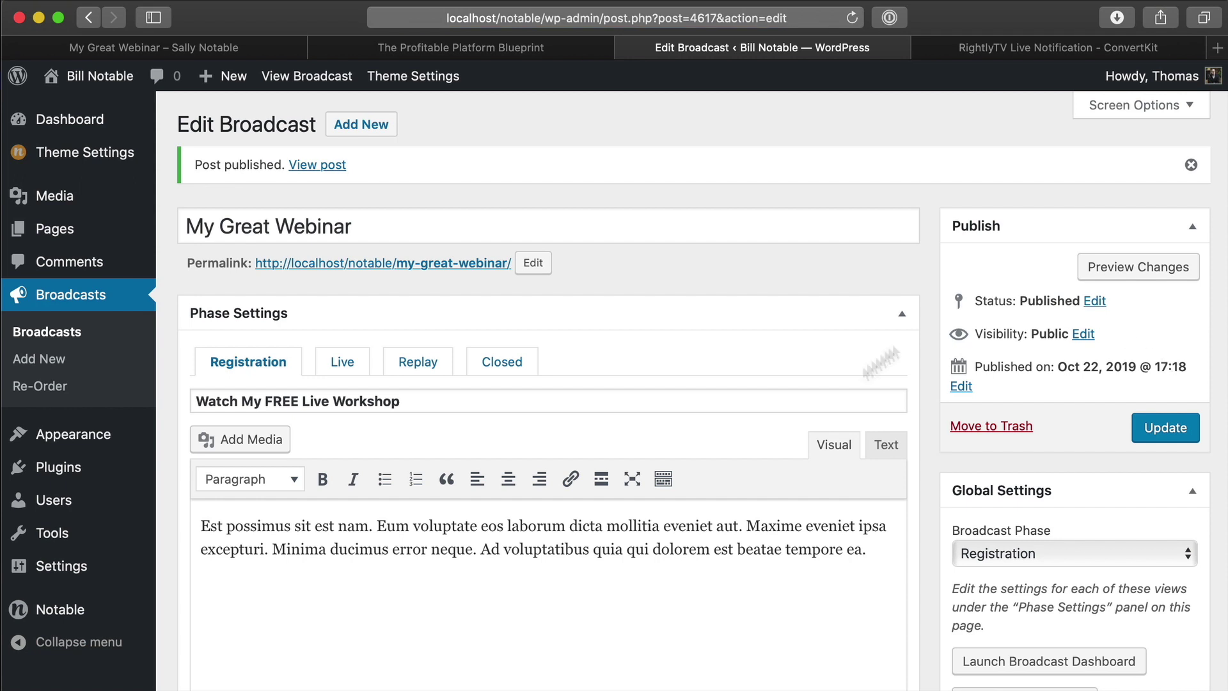
{"action": "scroll", "coordinate": [809, 407], "scroll_direction": "down", "scroll_amount": 6}
{"action": "scroll", "coordinate": [810, 410], "scroll_direction": "up", "scroll_amount": 5}
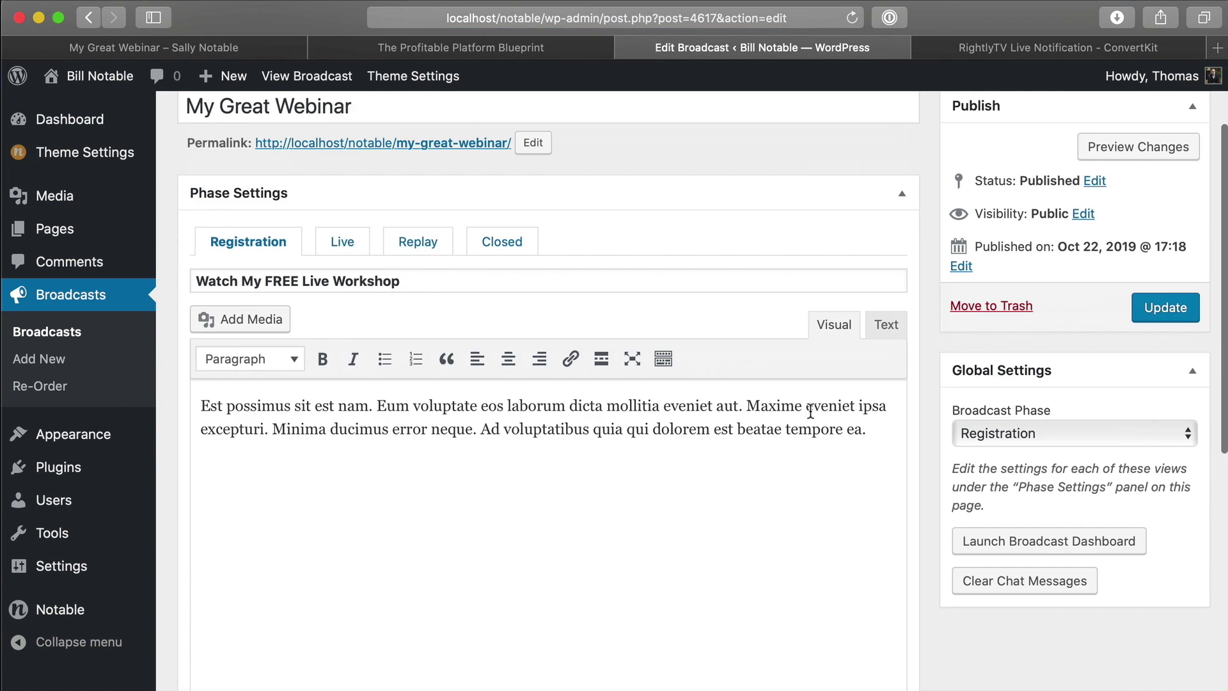
Check the public page's headline and intro, then return to the Live phase settings.
{"action": "left_click", "coordinate": [307, 77]}
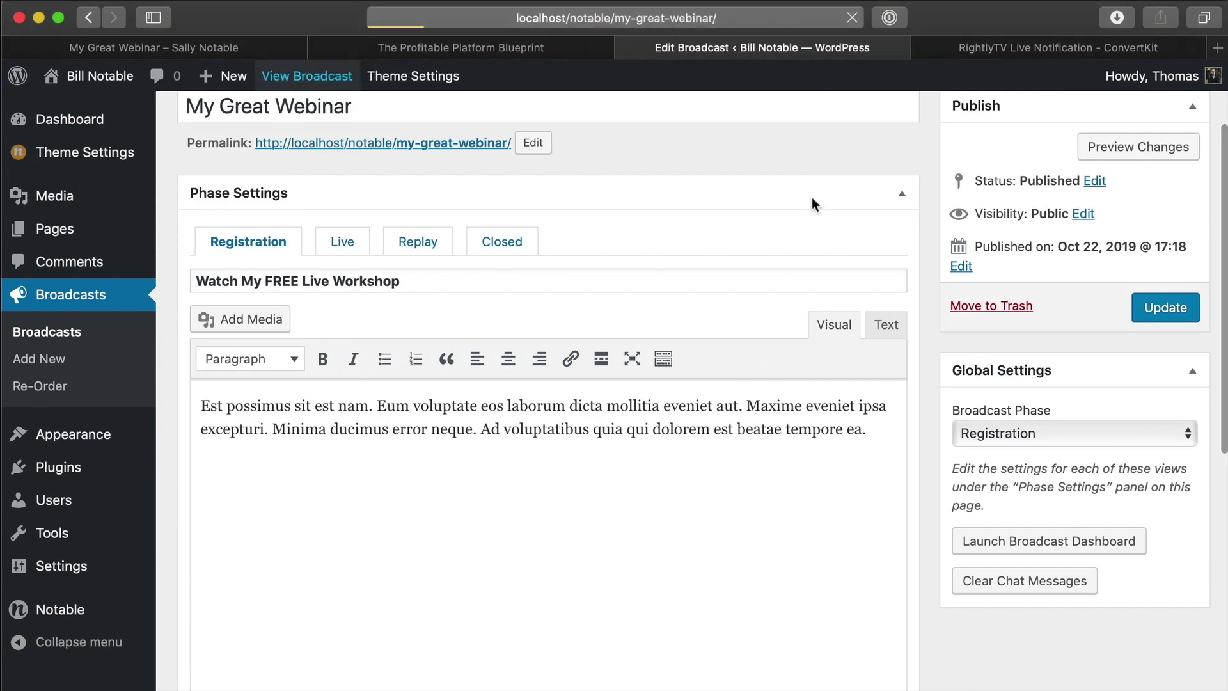
{"action": "left_click_drag", "start_coordinate": [1079, 203], "coordinate": [236, 224]}
{"action": "left_click", "coordinate": [236, 224]}
{"action": "left_click_drag", "start_coordinate": [672, 144], "coordinate": [457, 137]}
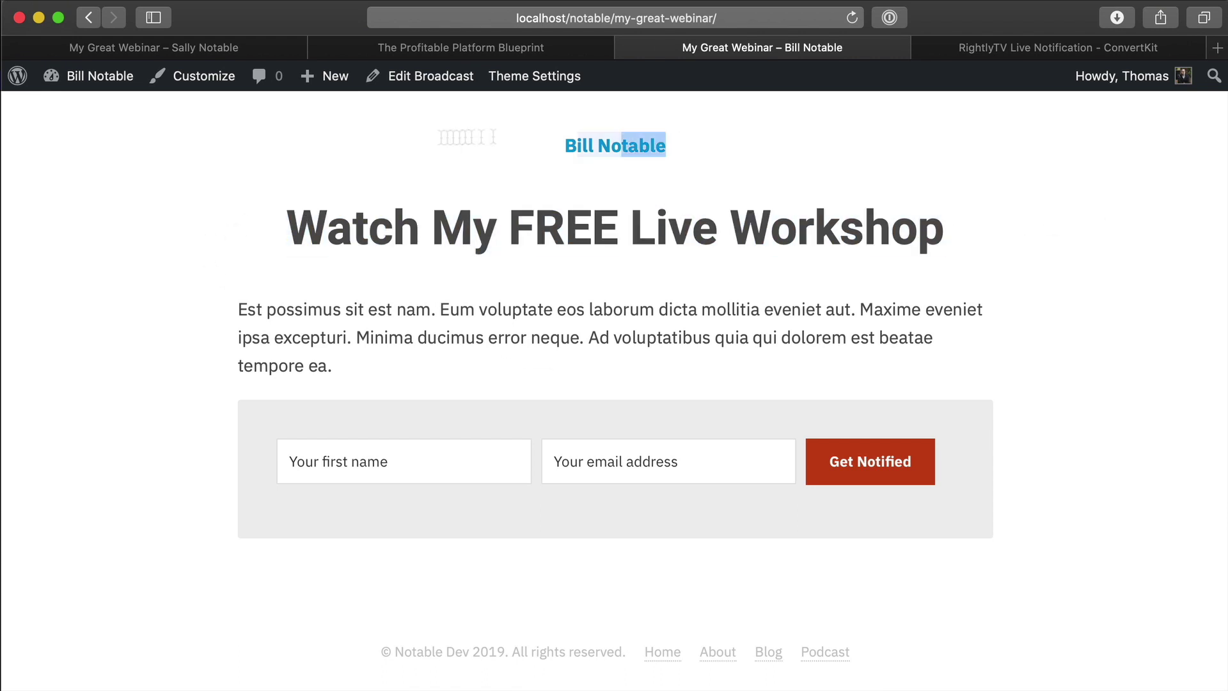
{"action": "left_click_drag", "start_coordinate": [327, 226], "coordinate": [1034, 244]}
{"action": "left_click_drag", "start_coordinate": [716, 366], "coordinate": [224, 301]}
{"action": "left_click", "coordinate": [298, 481]}
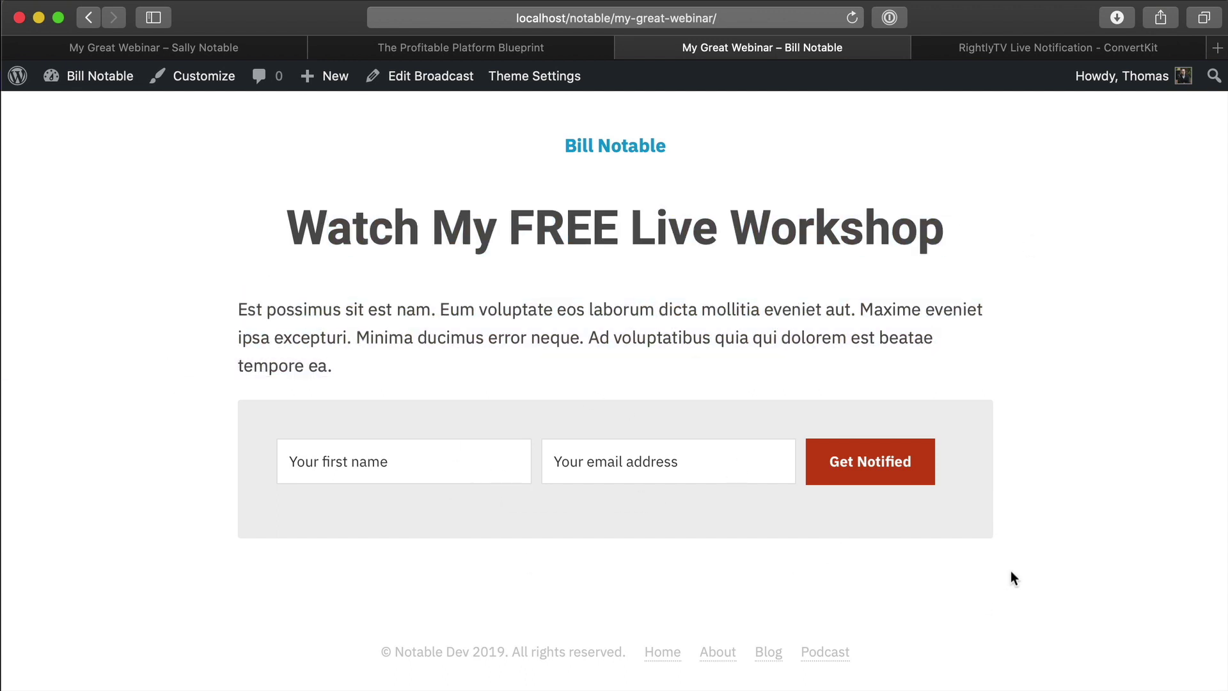
{"action": "left_click", "coordinate": [628, 47]}
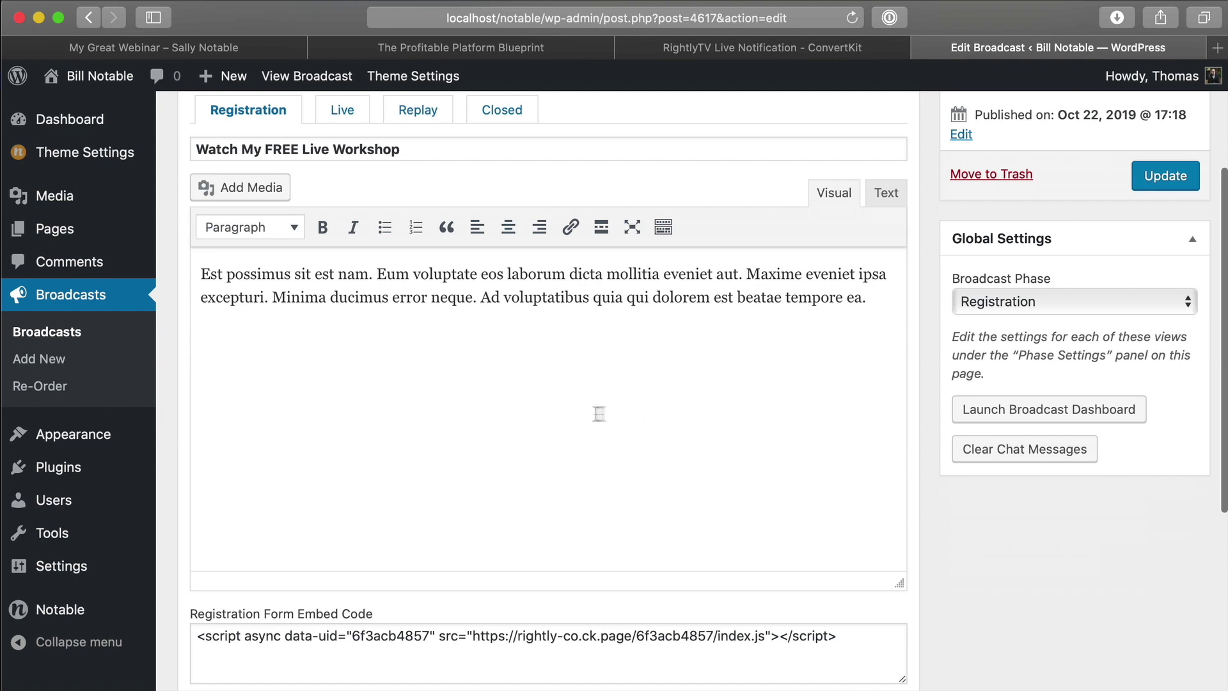
{"action": "scroll", "coordinate": [593, 414], "scroll_direction": "up", "scroll_amount": 4}
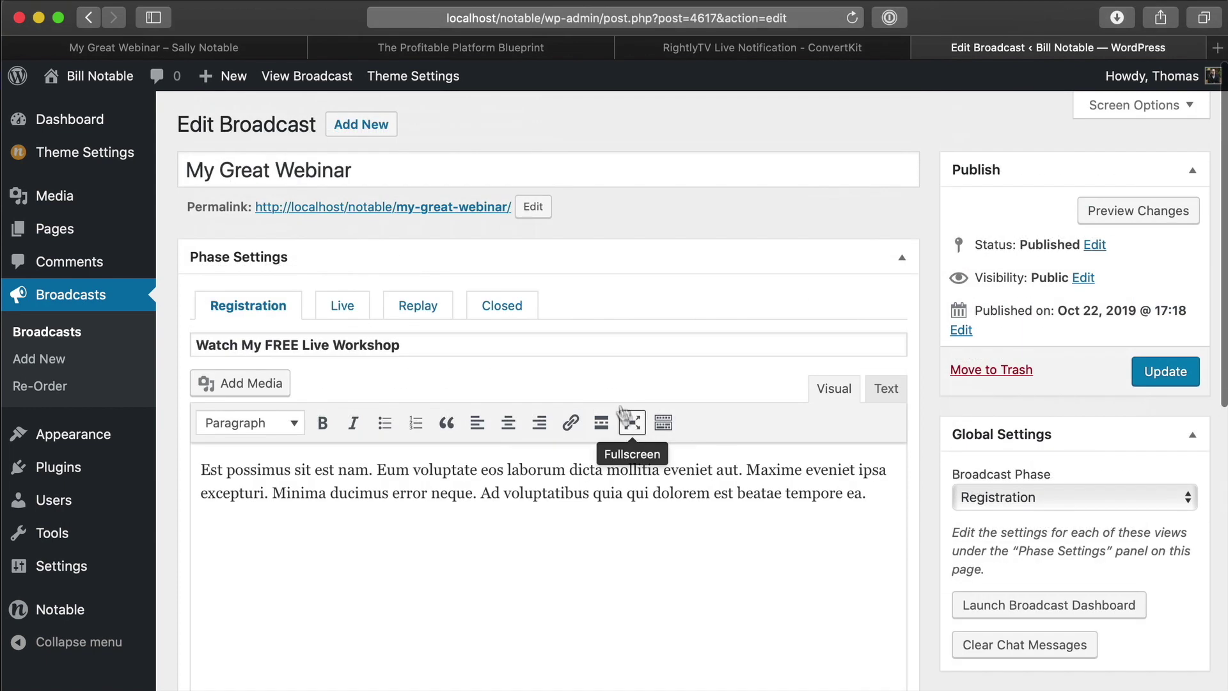
{"action": "left_click", "coordinate": [345, 307]}
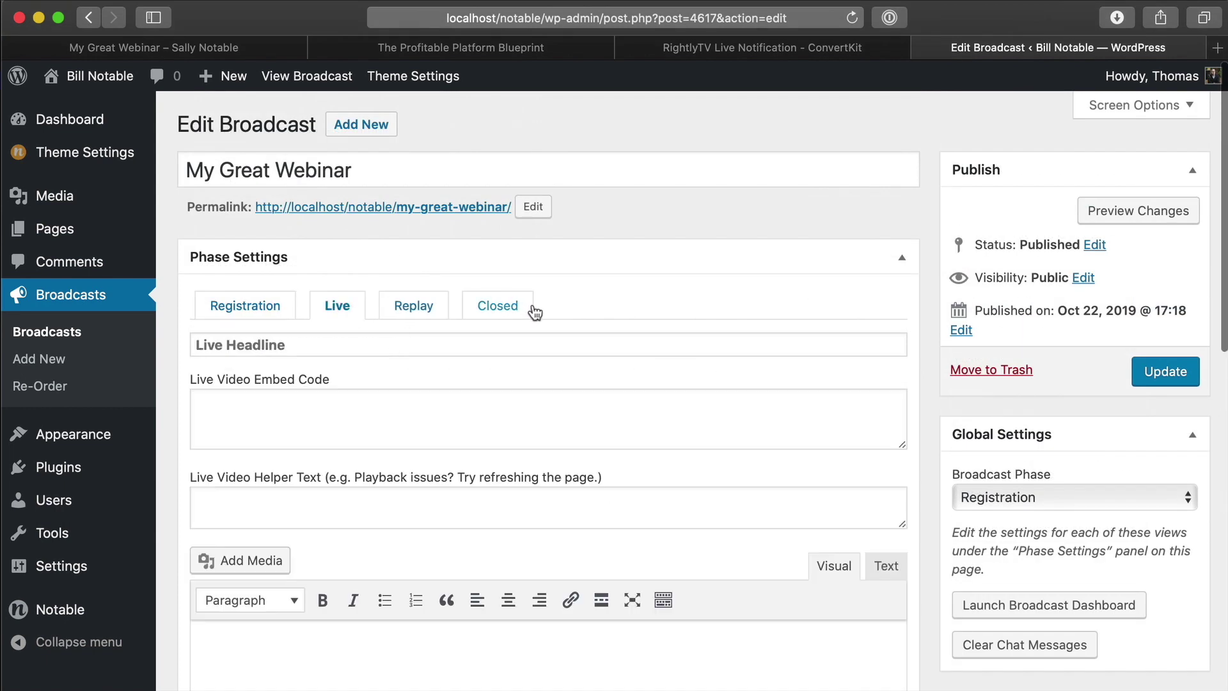
Title the Live phase 'The Live Stream Broadcast Workshop!!' and paste the Twitch embed, keeping only the iframe.
{"action": "left_click", "coordinate": [443, 343]}
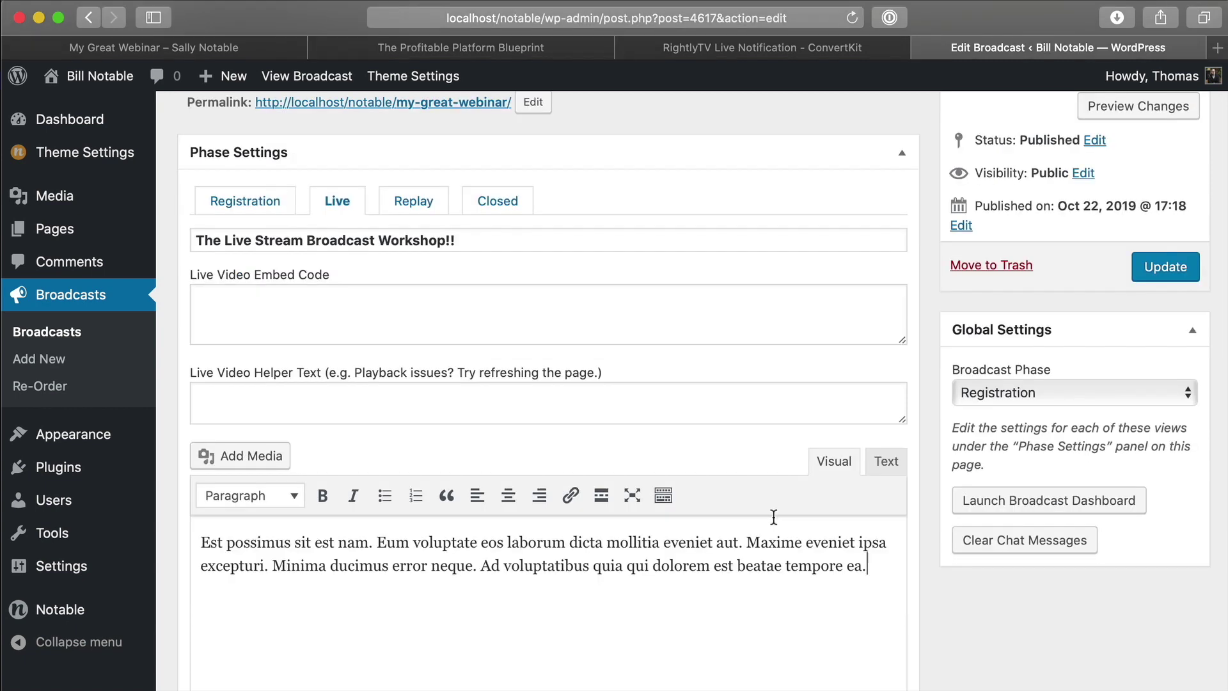
{"action": "scroll", "coordinate": [776, 516], "scroll_direction": "down", "scroll_amount": 1}
{"action": "left_click", "coordinate": [264, 244]}
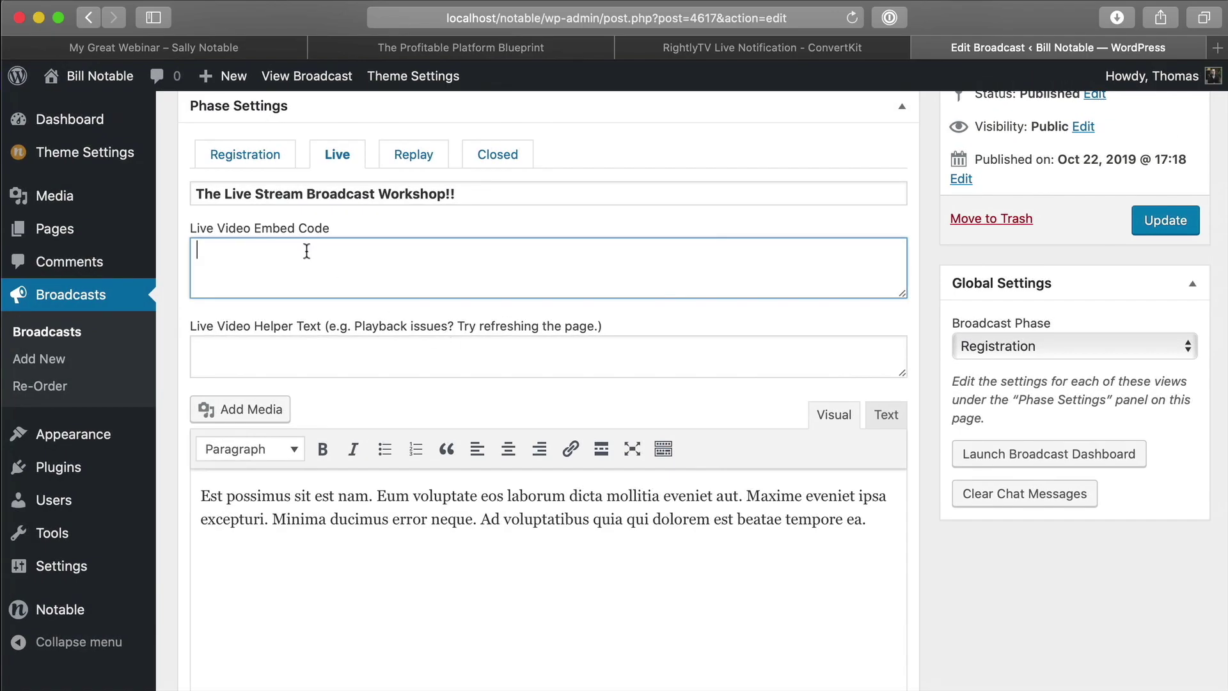
{"action": "type", "text": "<iframe src=\"https://player.twitch.tv/?channel=rightlytv\" frameborder=\"0\" allowfullscreen=\"true\" scrolling=\"no\" height=\"378\" width=\"620\"></iframe><a href=\"https://www.twitch.tv/rightlytv?tt_content=text_link&tt_medium=live_embed\" style=\"padding:2px 0px 4px; display:block; width:345px; font-weight:normal; font-size:10px; text-decoration:underline;\">Watch live video from RightlyTV on www.twitch.tv</a>"}
{"action": "left_click_drag", "start_coordinate": [901, 293], "coordinate": [865, 385]}
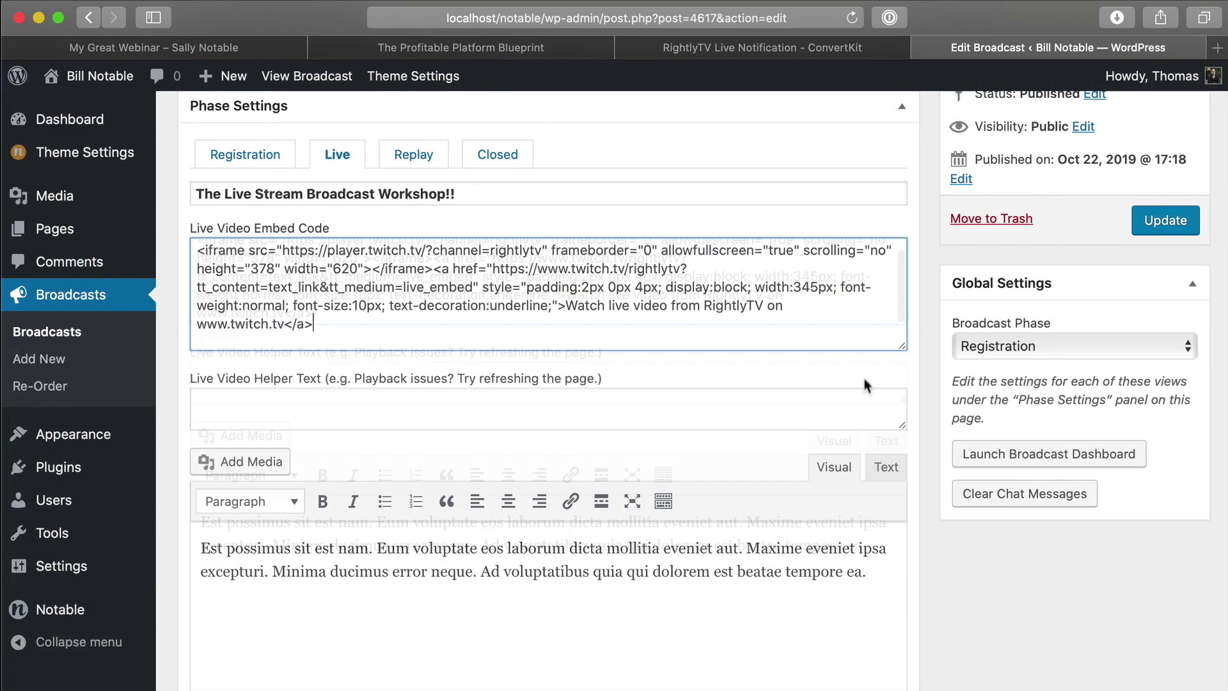
{"action": "left_click_drag", "start_coordinate": [713, 326], "coordinate": [430, 269]}
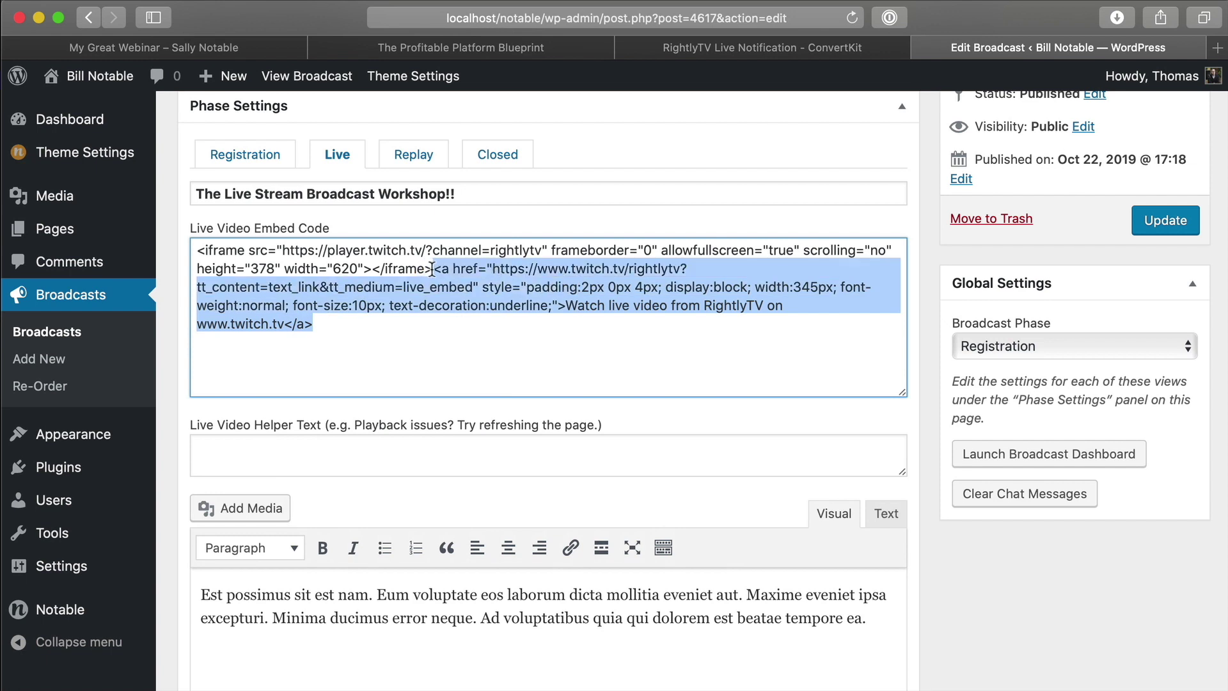
{"action": "key", "text": "BackSpace"}
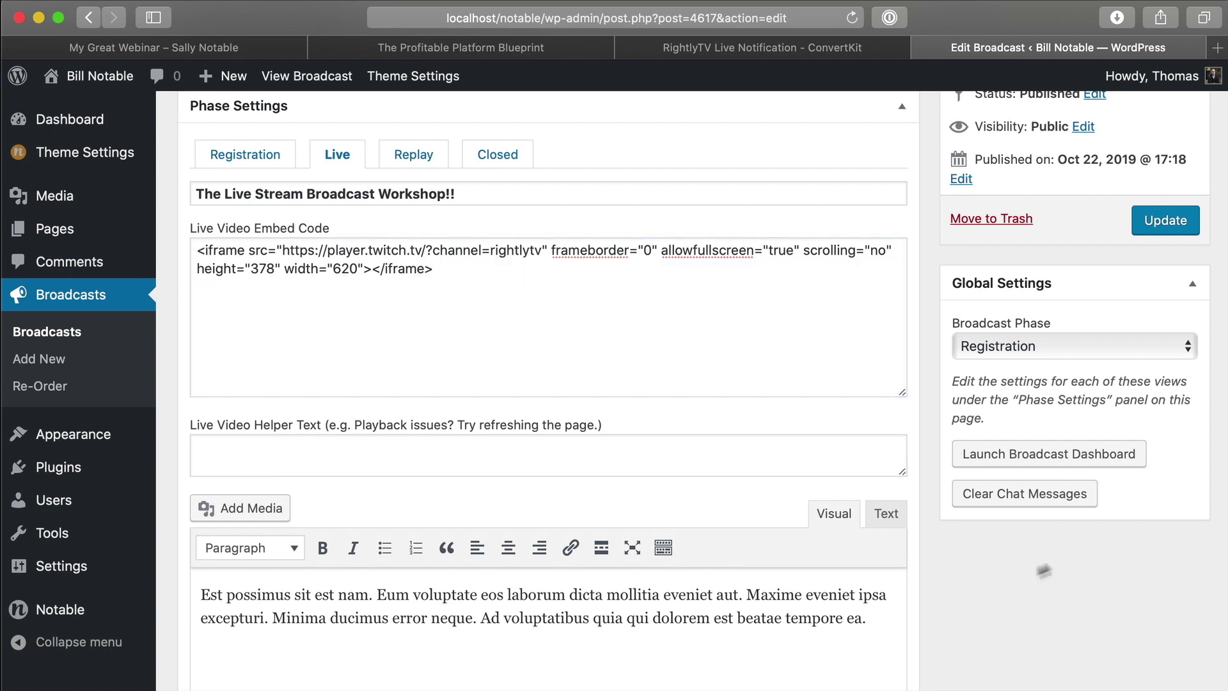
{"action": "scroll", "coordinate": [1000, 573], "scroll_direction": "down", "scroll_amount": 10}
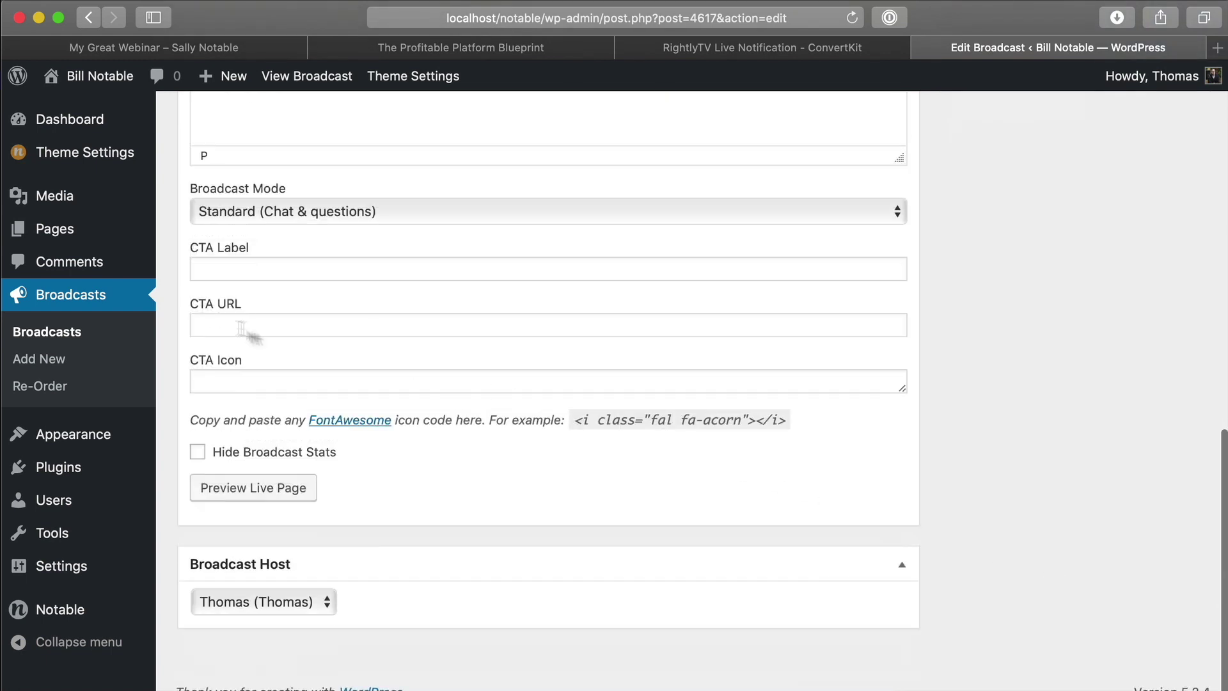
{"action": "left_click", "coordinate": [223, 274]}
{"action": "type", "text": "Get the Course!!"}
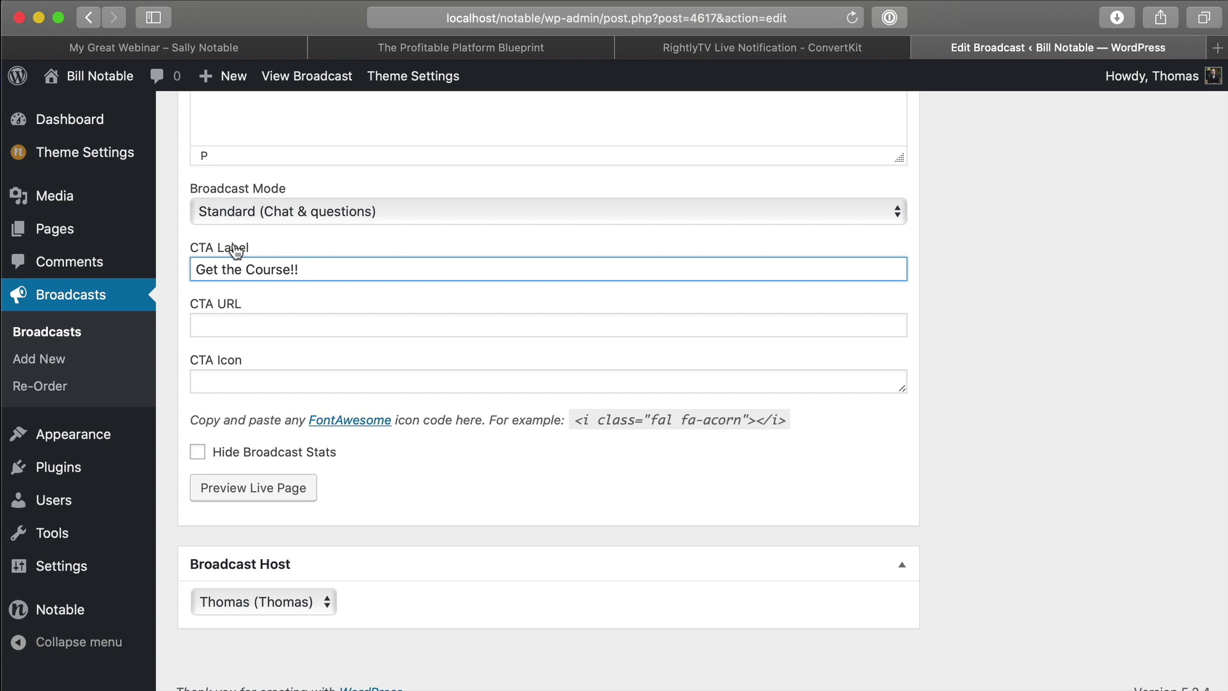
{"action": "left_click", "coordinate": [469, 325]}
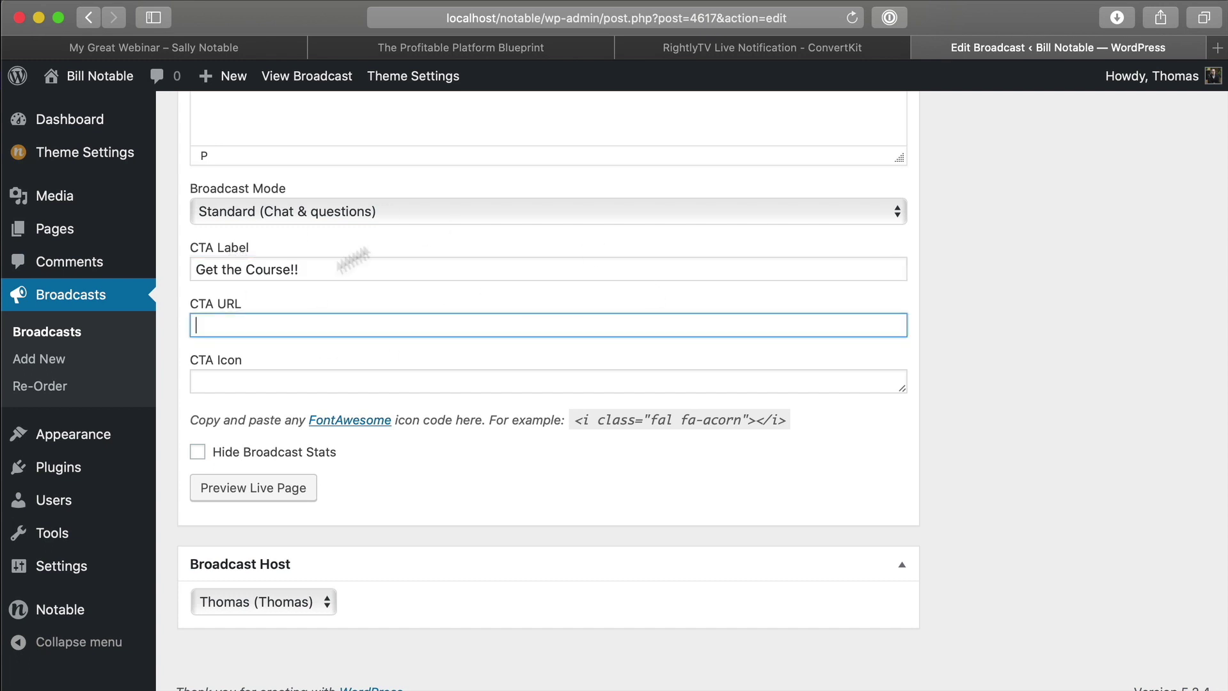
{"action": "left_click", "coordinate": [933, 323]}
{"action": "left_click", "coordinate": [449, 330]}
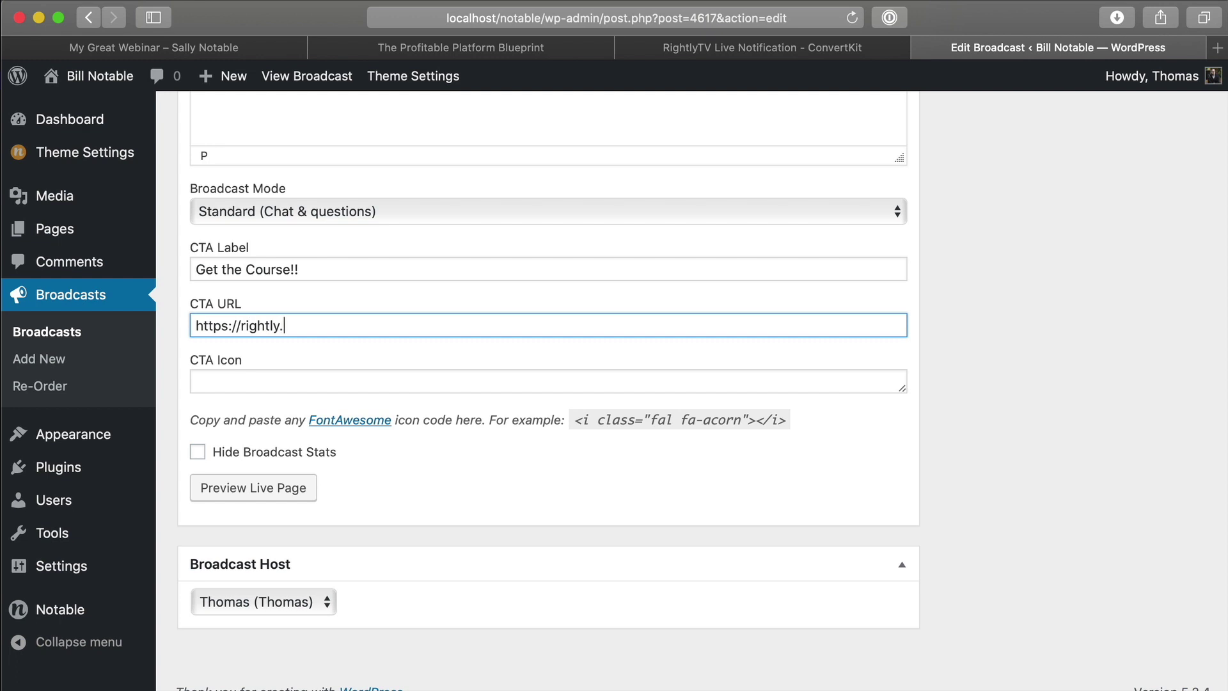
{"action": "left_click", "coordinate": [1064, 383]}
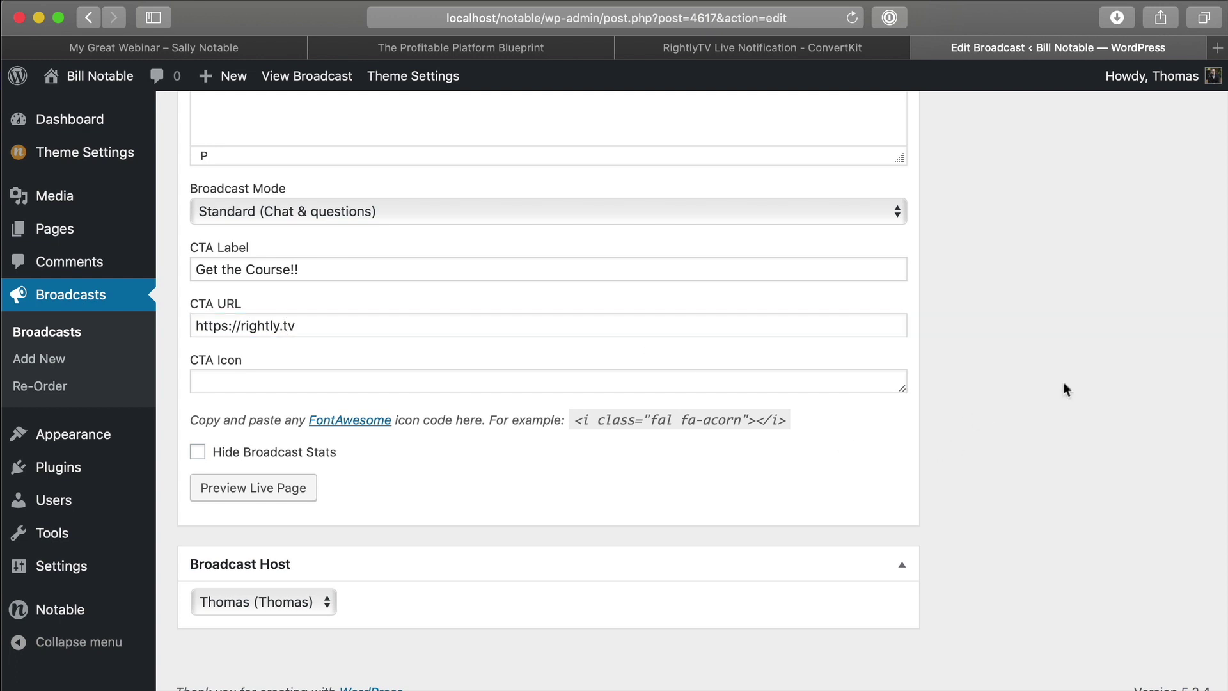
{"action": "scroll", "coordinate": [1064, 383], "scroll_direction": "up", "scroll_amount": 15}
{"action": "left_click", "coordinate": [1164, 370]}
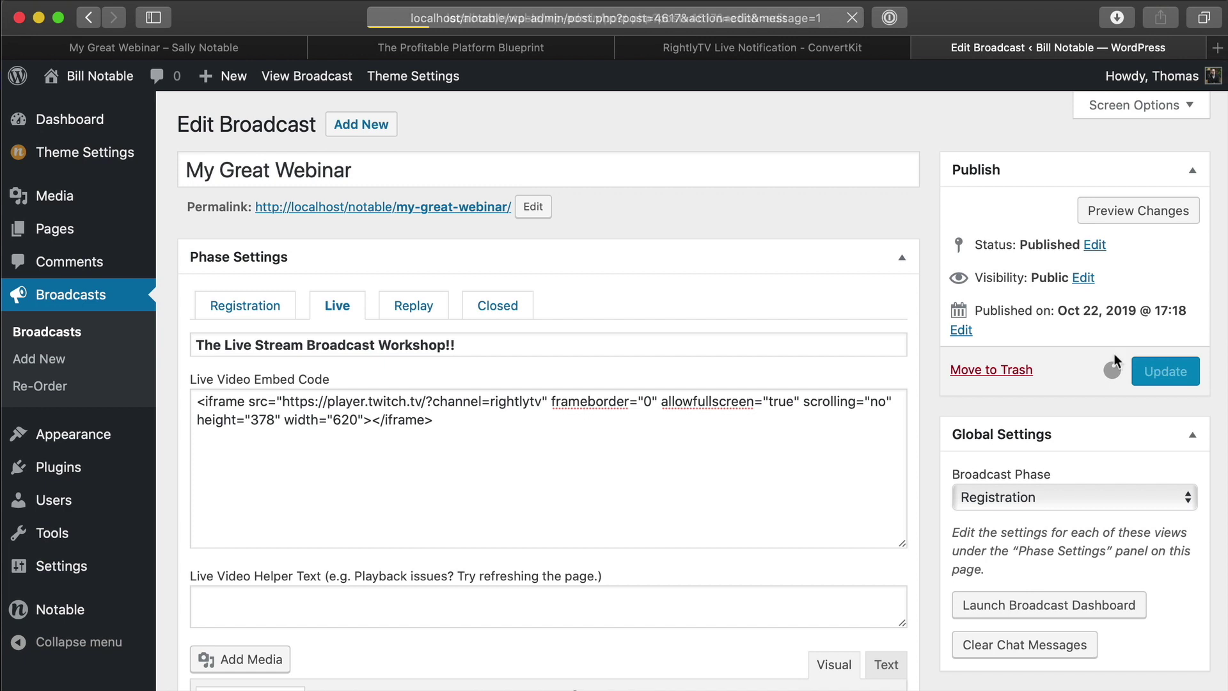
Switch the broadcast phase to Live, update again, and view the published webinar page.
{"action": "left_click", "coordinate": [343, 362]}
{"action": "scroll", "coordinate": [820, 418], "scroll_direction": "down", "scroll_amount": 12}
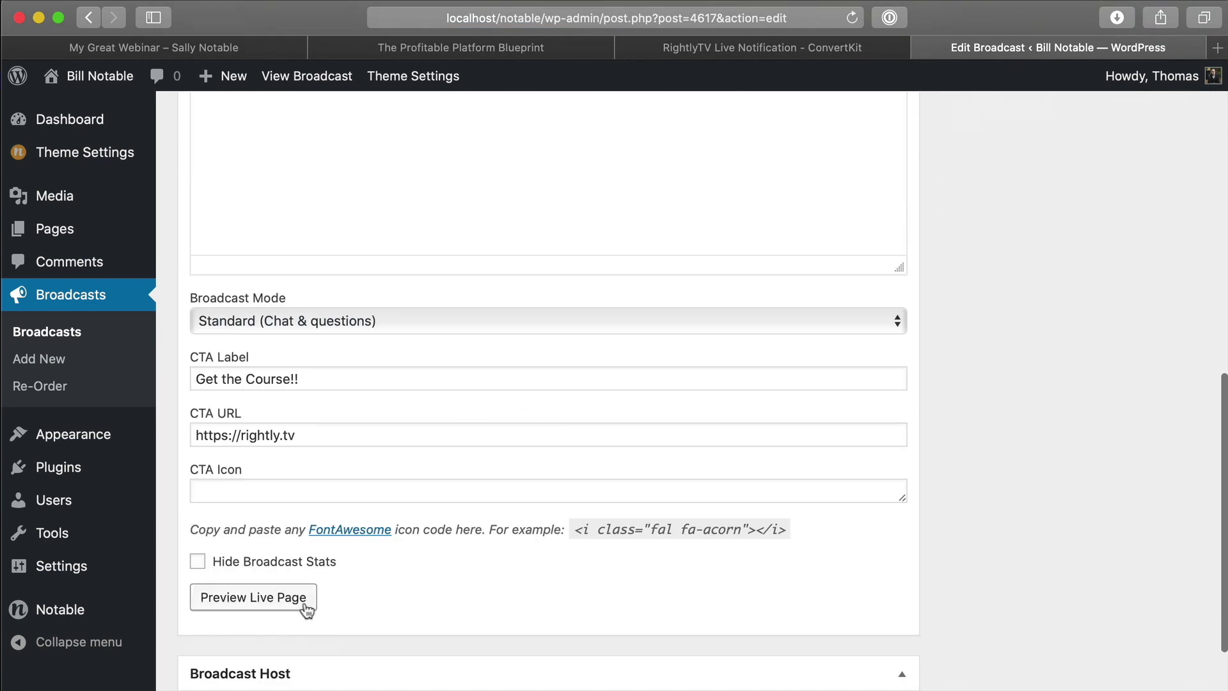
{"action": "scroll", "coordinate": [777, 549], "scroll_direction": "up", "scroll_amount": 5}
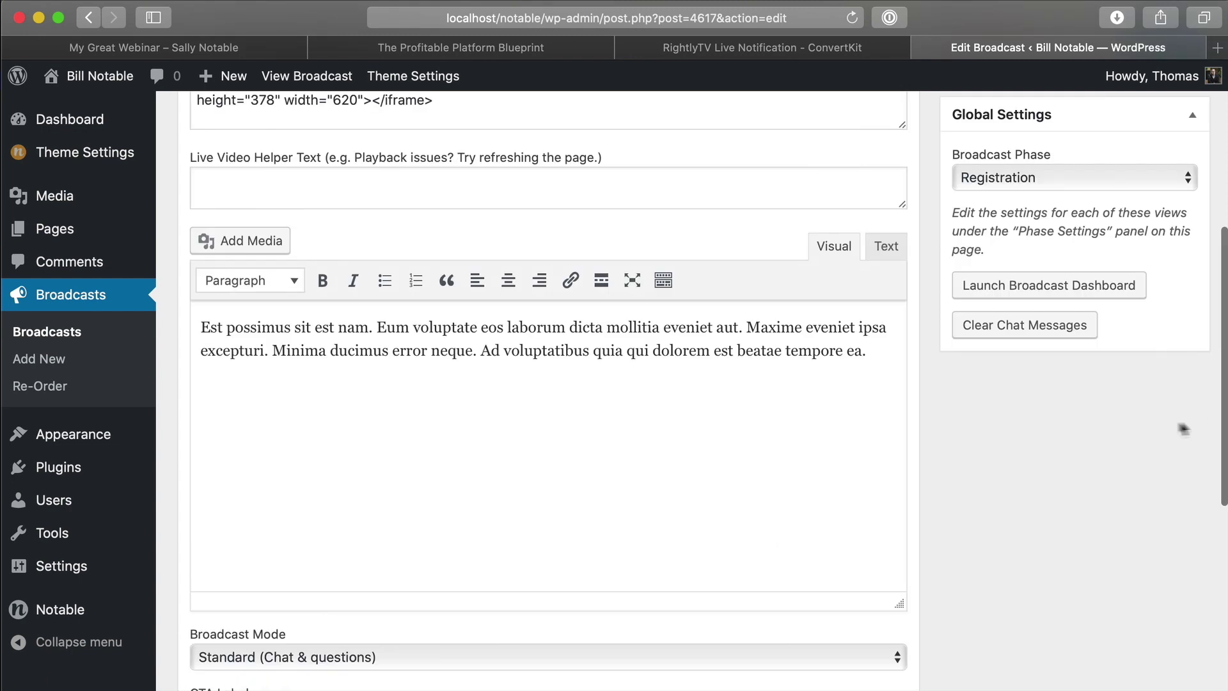
{"action": "scroll", "coordinate": [1216, 422], "scroll_direction": "up", "scroll_amount": 5}
{"action": "left_click", "coordinate": [1019, 551]}
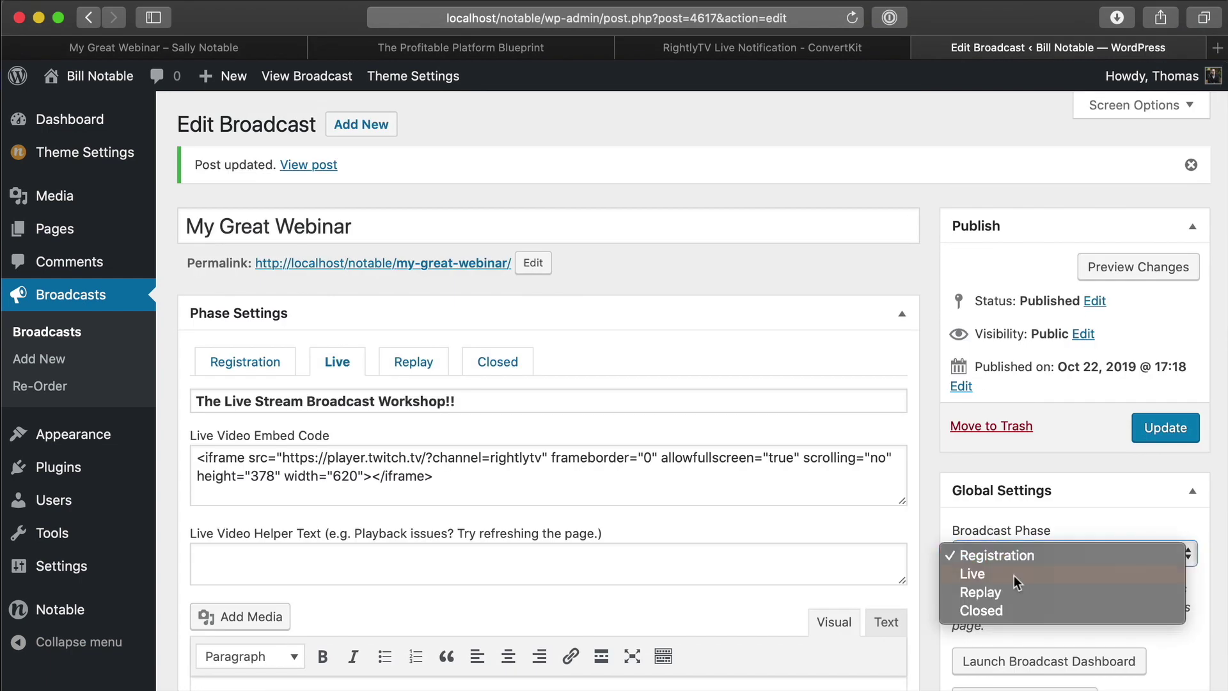
{"action": "left_click", "coordinate": [1014, 574]}
{"action": "left_click", "coordinate": [1166, 429]}
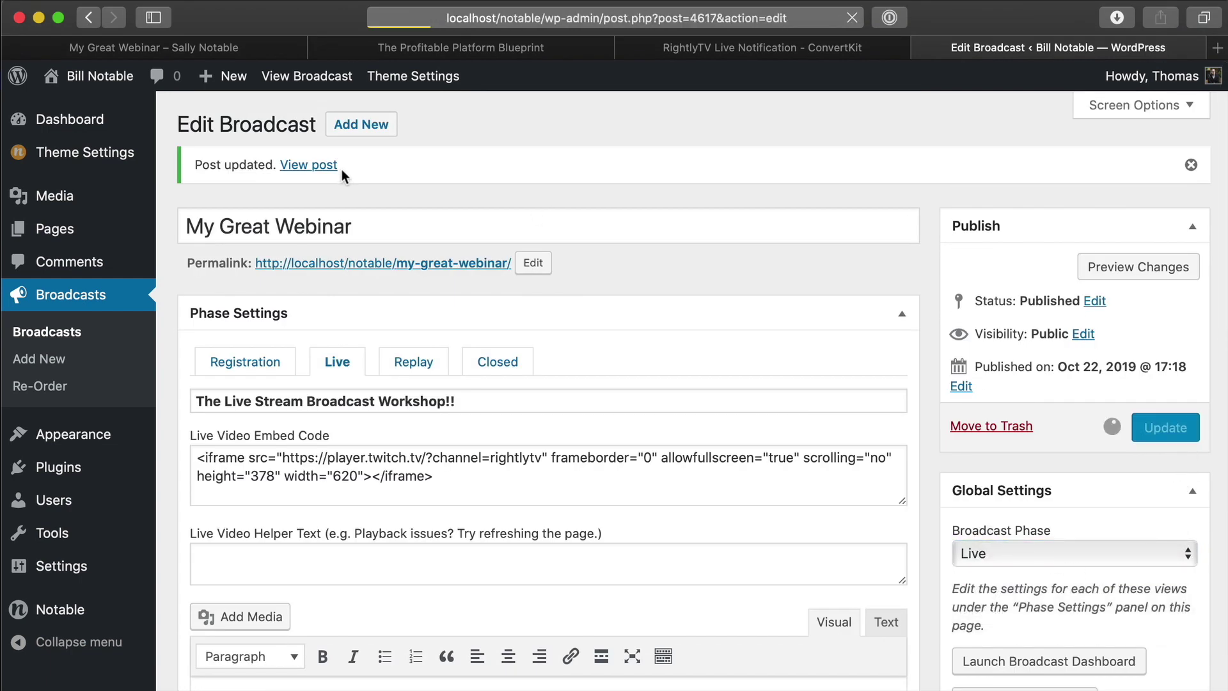
{"action": "left_click", "coordinate": [309, 165]}
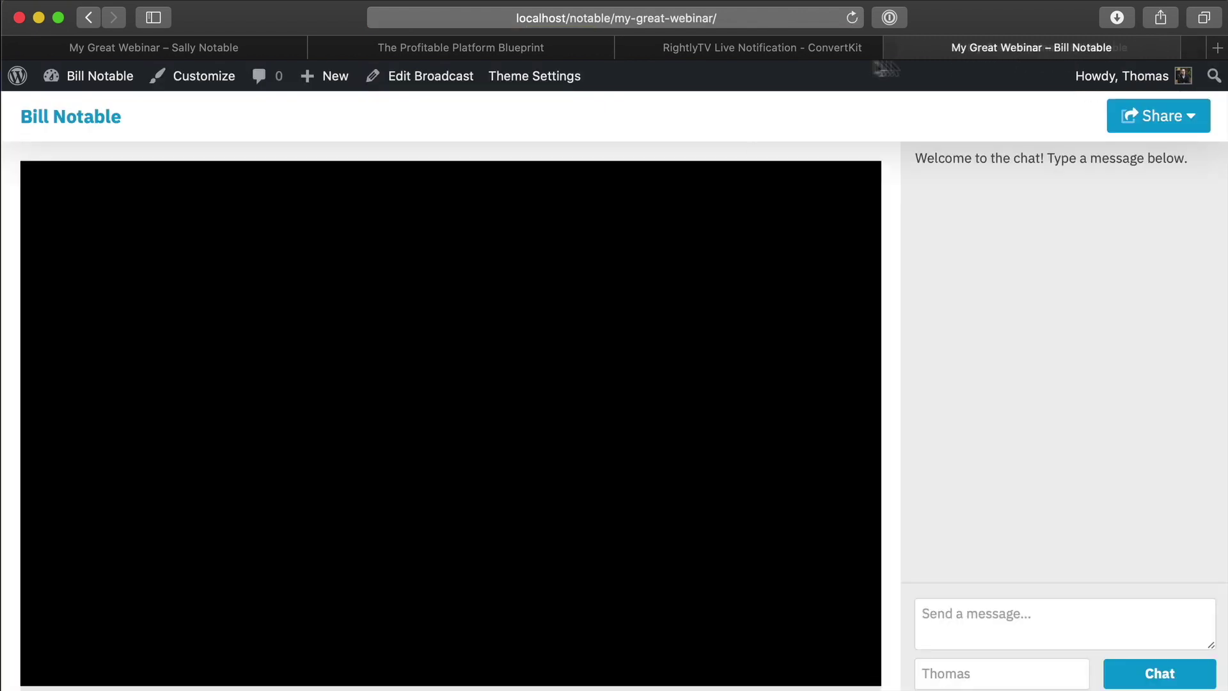
Dismiss the Watch Now overlay and look over the webinar page's title and text.
{"action": "left_click_drag", "start_coordinate": [1050, 50], "coordinate": [735, 64]}
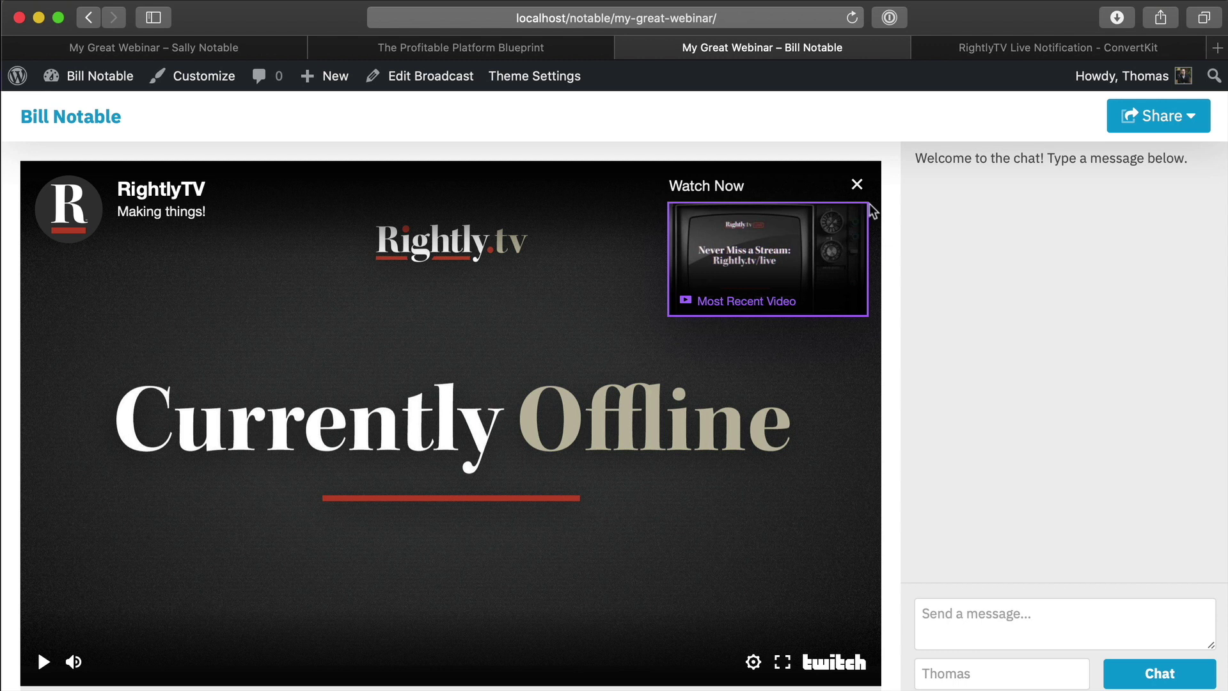
{"action": "left_click", "coordinate": [857, 185]}
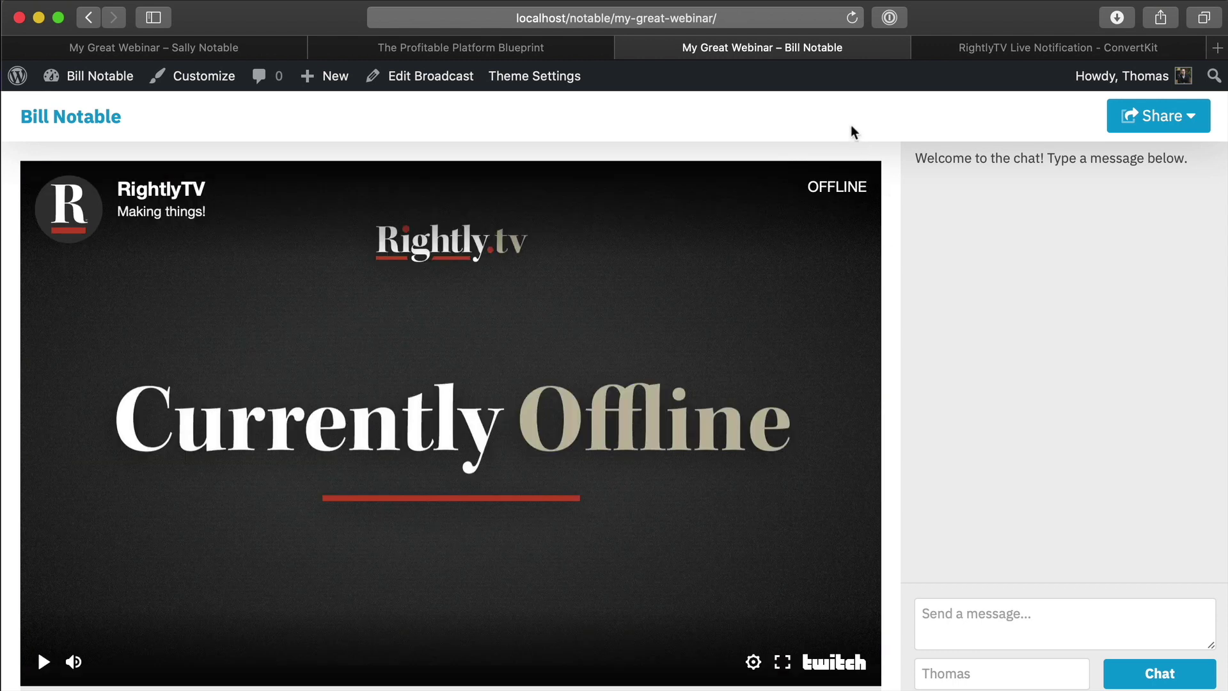
{"action": "scroll", "coordinate": [761, 428], "scroll_direction": "down", "scroll_amount": 6}
{"action": "scroll", "coordinate": [764, 434], "scroll_direction": "up", "scroll_amount": 6}
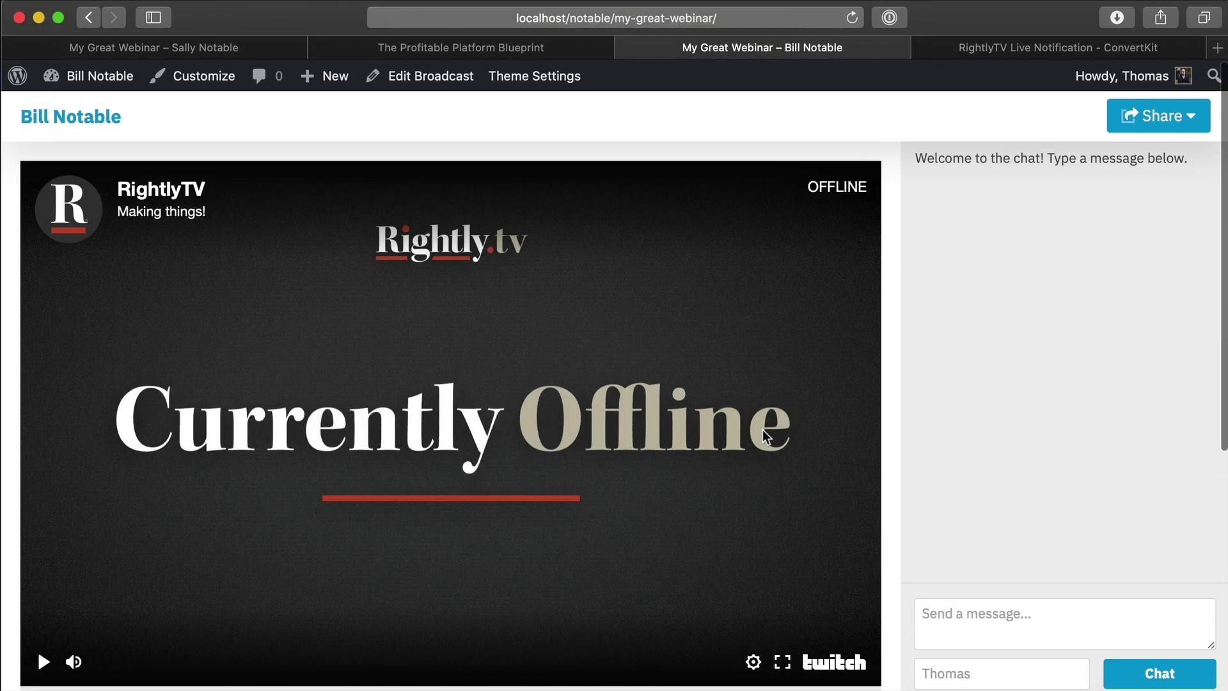
{"action": "left_click_drag", "start_coordinate": [125, 117], "coordinate": [21, 116]}
{"action": "left_click", "coordinate": [327, 116]}
{"action": "scroll", "coordinate": [699, 306], "scroll_direction": "down", "scroll_amount": 3}
{"action": "scroll", "coordinate": [697, 305], "scroll_direction": "up", "scroll_amount": 3}
{"action": "scroll", "coordinate": [689, 494], "scroll_direction": "down", "scroll_amount": 3}
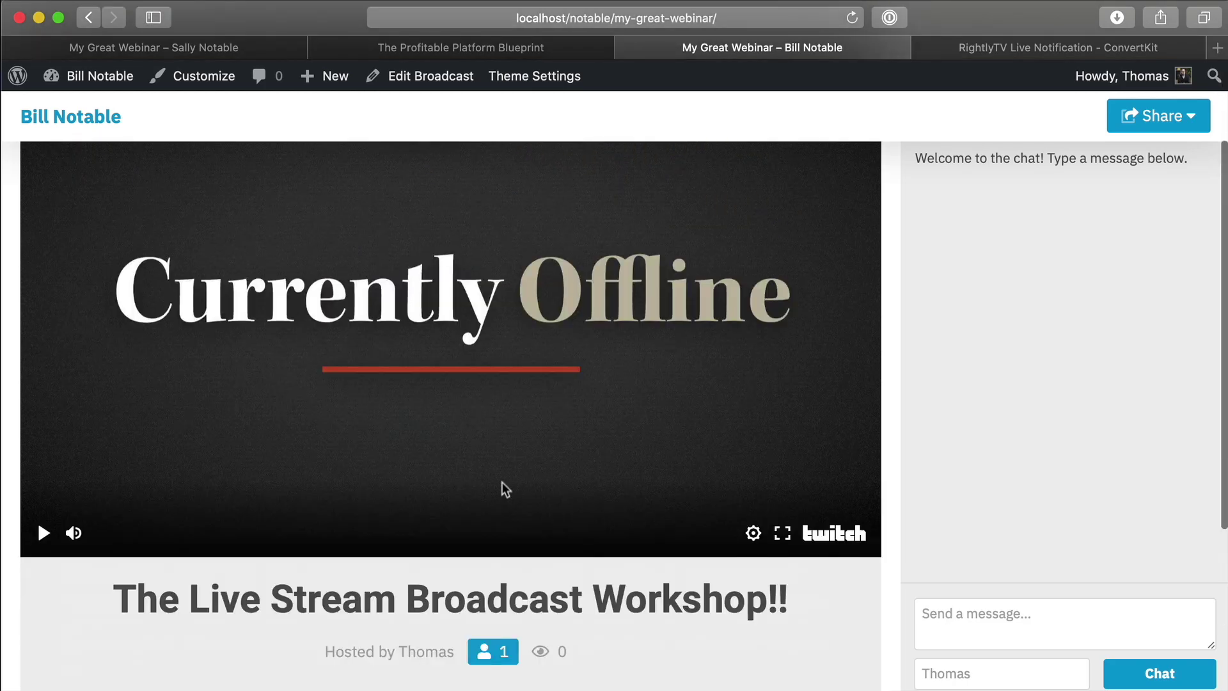
{"action": "scroll", "coordinate": [502, 483], "scroll_direction": "up", "scroll_amount": 3}
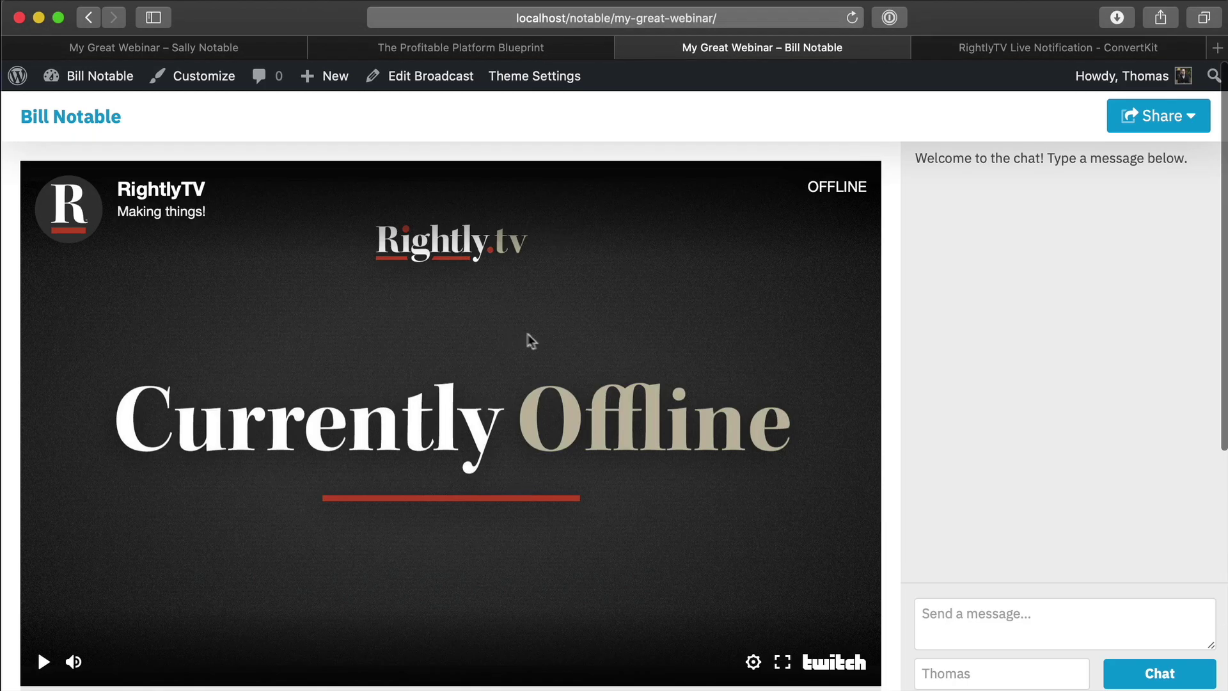
{"action": "scroll", "coordinate": [856, 387], "scroll_direction": "down", "scroll_amount": 5}
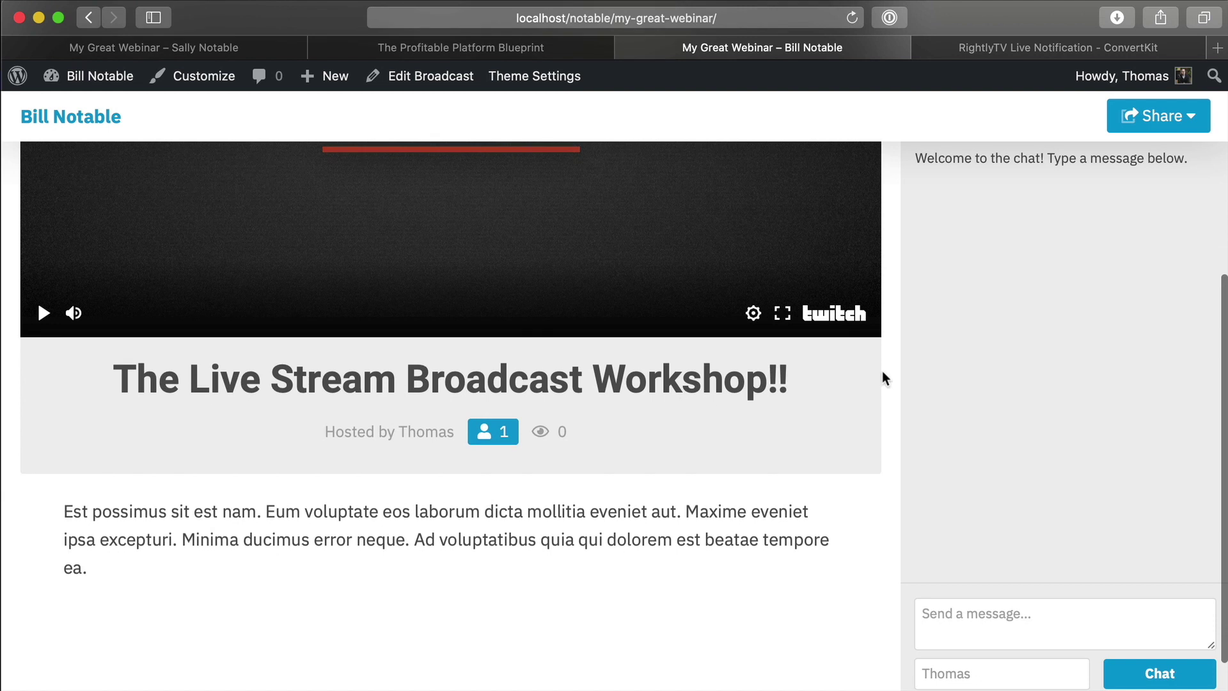
{"action": "left_click_drag", "start_coordinate": [822, 365], "coordinate": [61, 375]}
{"action": "left_click", "coordinate": [90, 428]}
{"action": "scroll", "coordinate": [512, 493], "scroll_direction": "down", "scroll_amount": 2}
{"action": "left_click_drag", "start_coordinate": [329, 515], "coordinate": [67, 445]}
{"action": "left_click", "coordinate": [448, 528]}
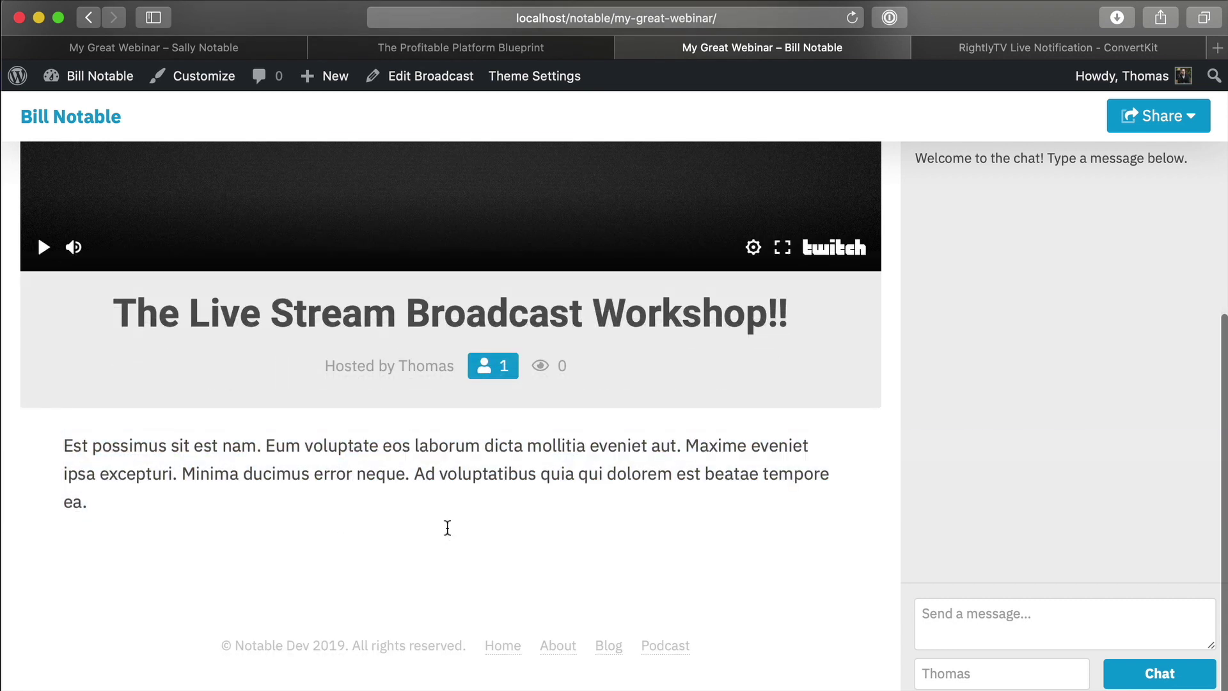
{"action": "scroll", "coordinate": [481, 525], "scroll_direction": "up", "scroll_amount": 5}
{"action": "scroll", "coordinate": [482, 525], "scroll_direction": "down", "scroll_amount": 4}
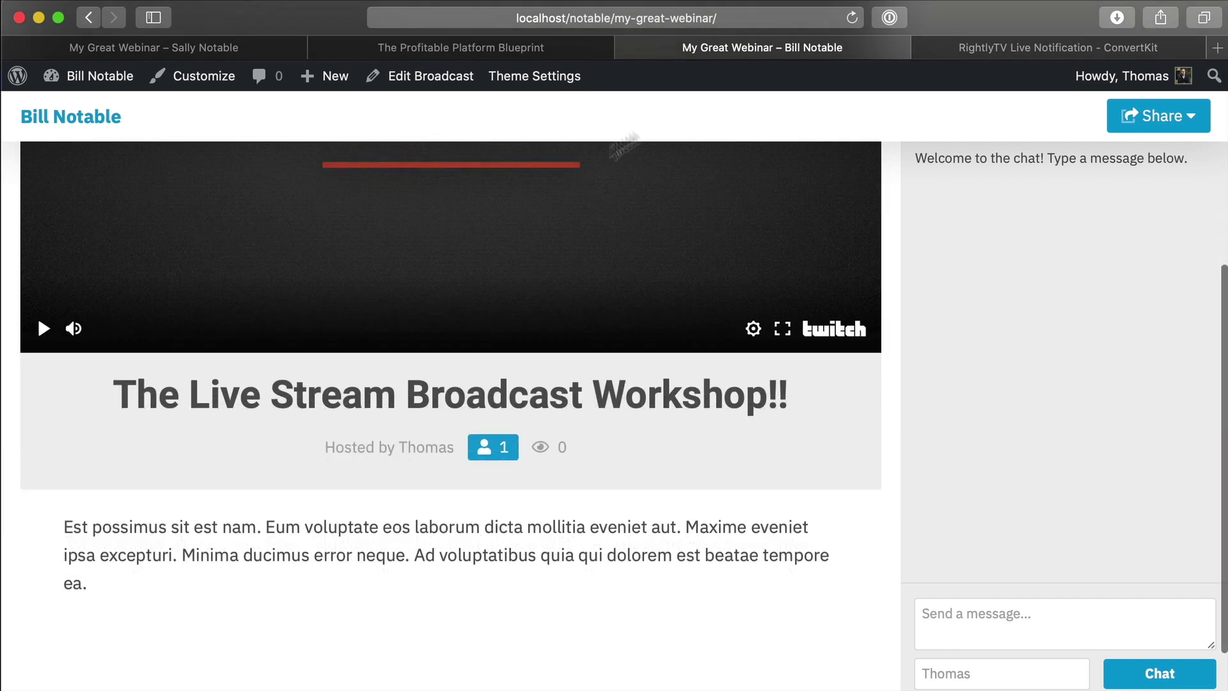
{"action": "left_click", "coordinate": [741, 23]}
Post 'Hi everyone the live broadcast will start shortly!!' in the live chat.
{"action": "left_click", "coordinate": [1035, 623]}
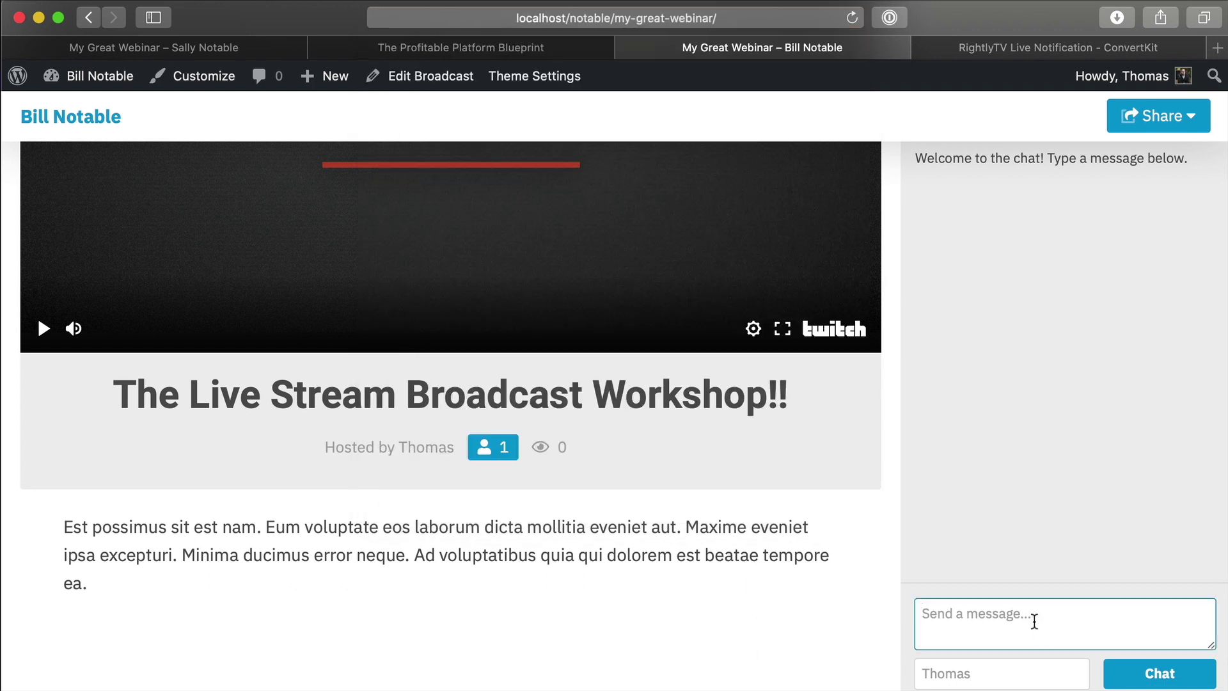
{"action": "type", "text": "Hi"}
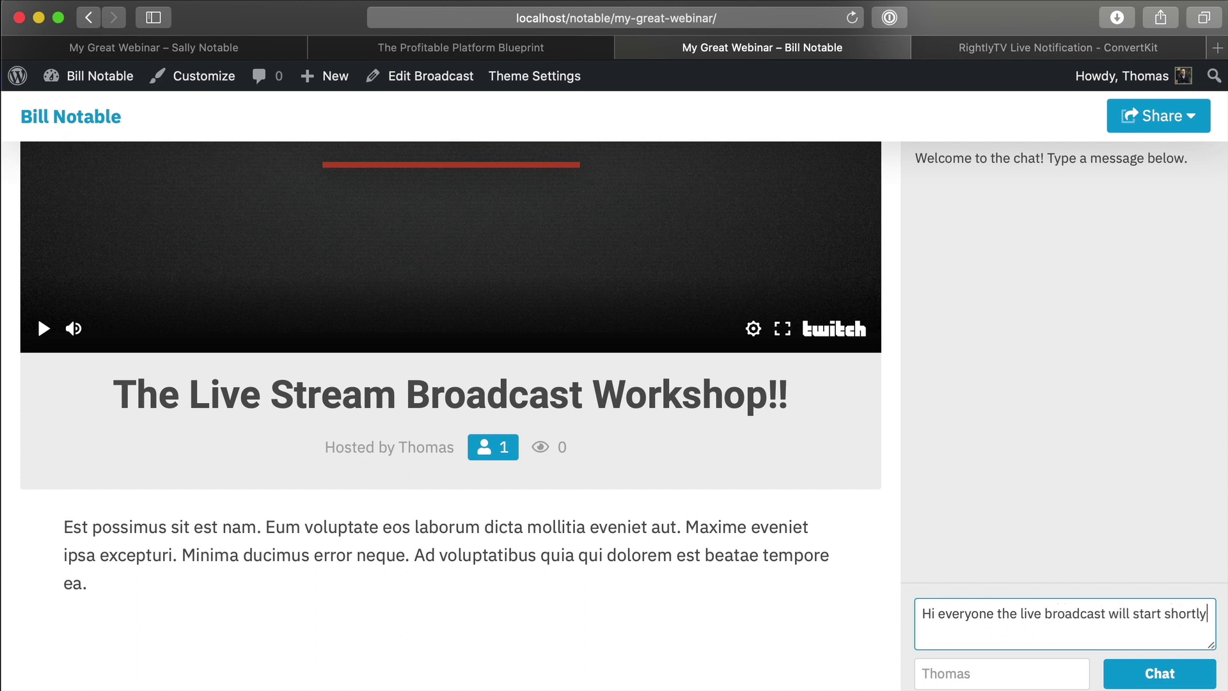
{"action": "type", "text": "!!"}
{"action": "key", "text": "Return"}
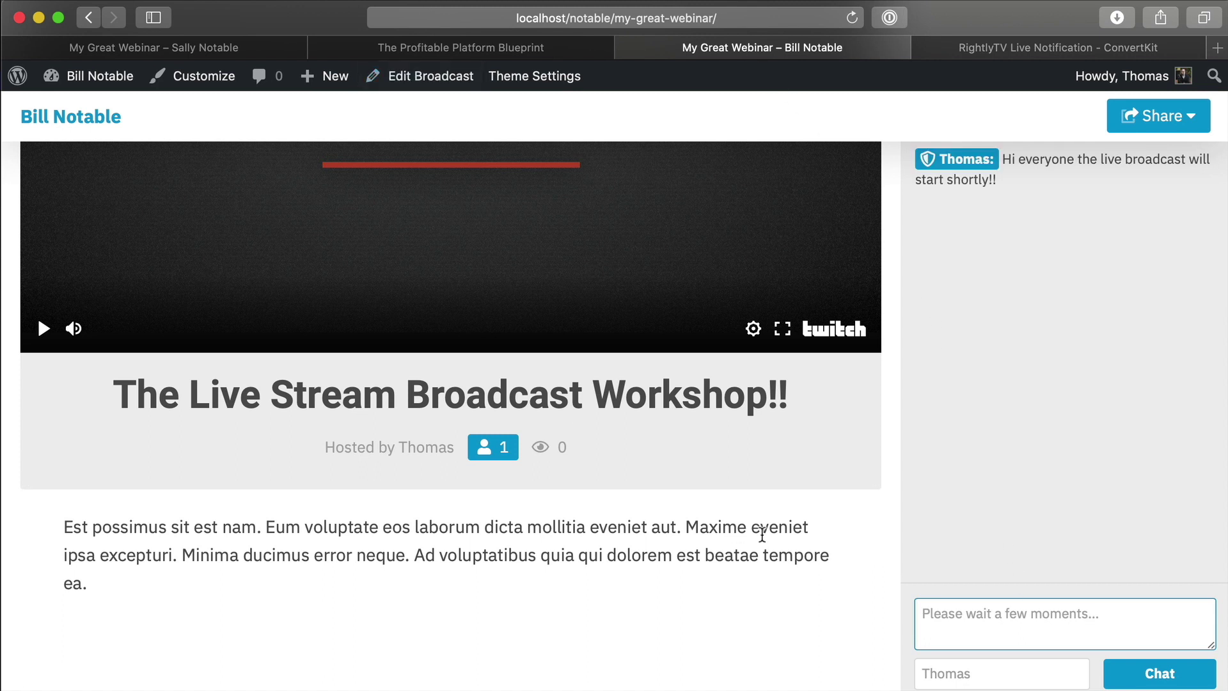
{"action": "left_click", "coordinate": [705, 624]}
Open the webinar in a private window as a viewer and dismiss the chat notice.
{"action": "left_click", "coordinate": [759, 22]}
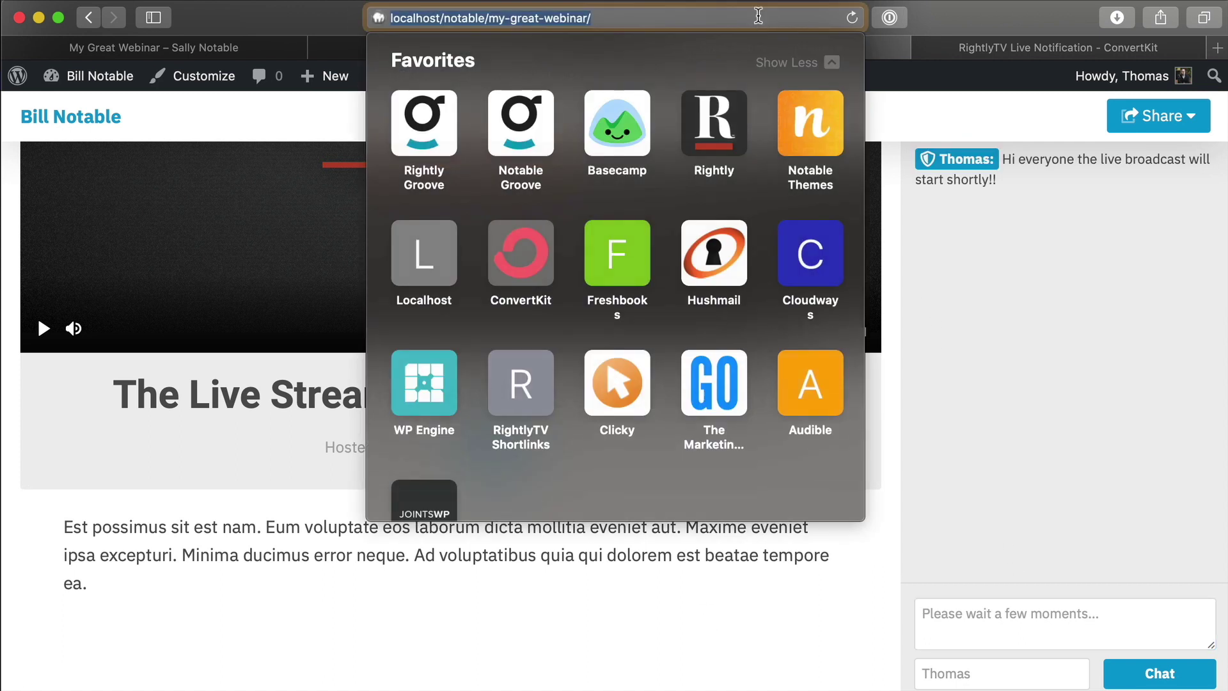
{"action": "key", "text": "super+shift+n"}
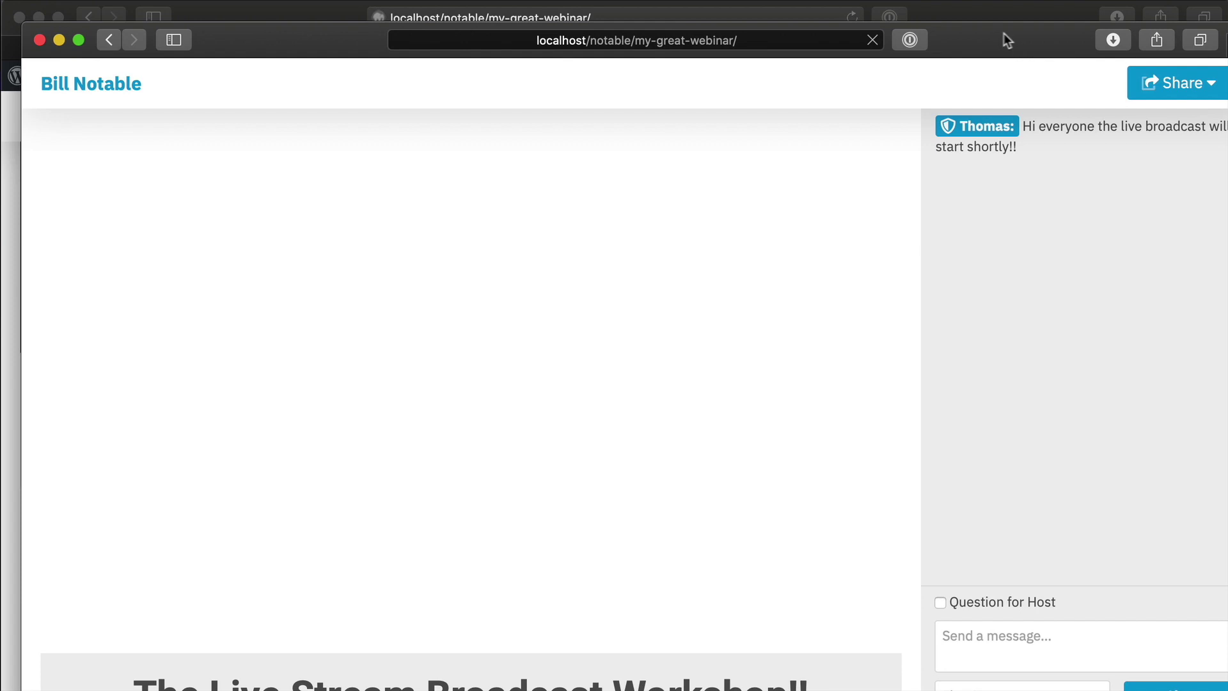
{"action": "left_click_drag", "start_coordinate": [1004, 33], "coordinate": [980, 13]}
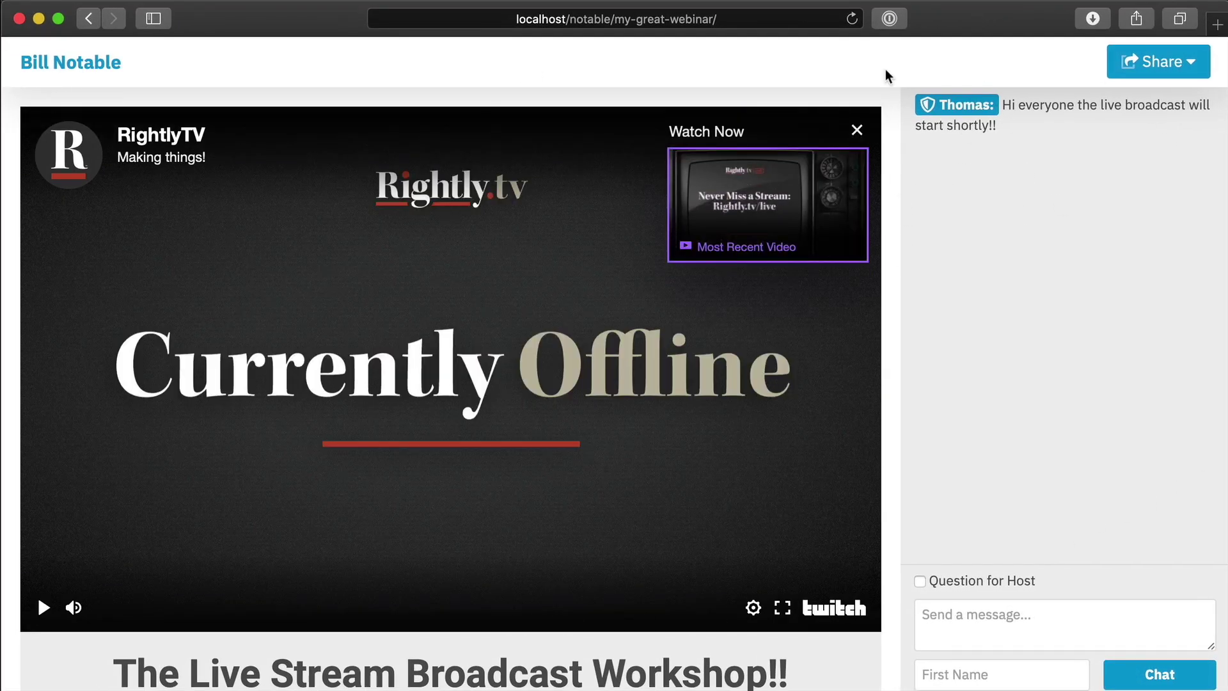
{"action": "left_click", "coordinate": [1005, 609]}
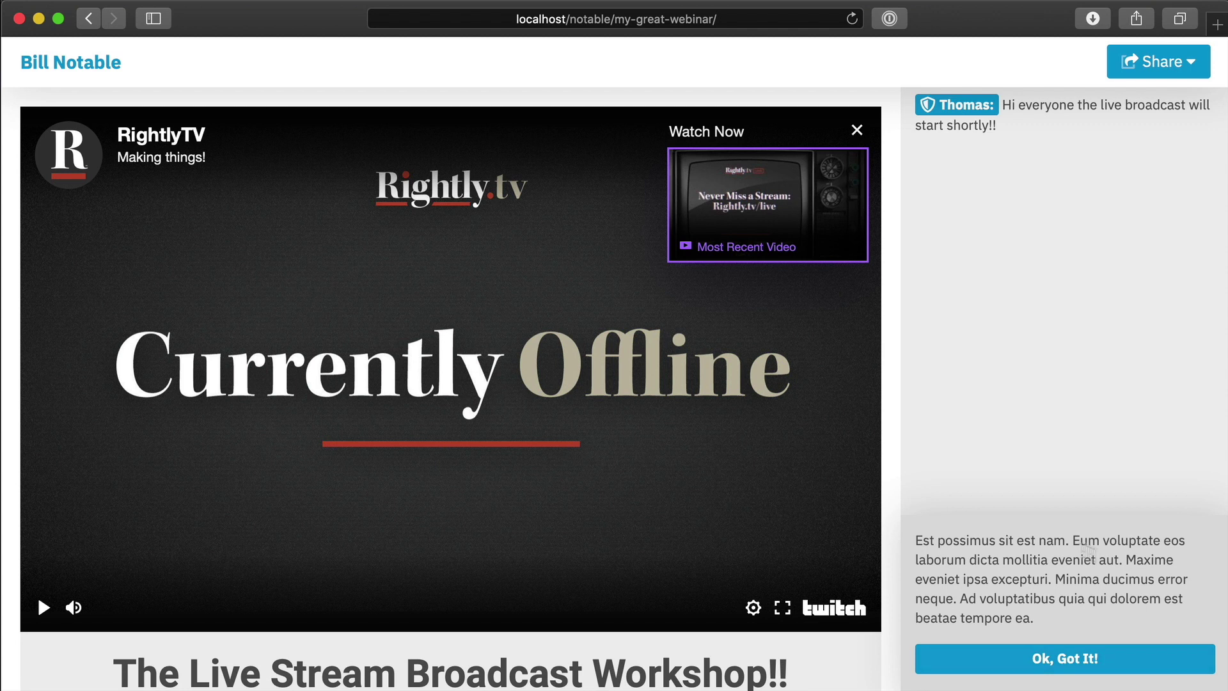
{"action": "left_click_drag", "start_coordinate": [1051, 614], "coordinate": [923, 537]}
{"action": "left_click", "coordinate": [1099, 647]}
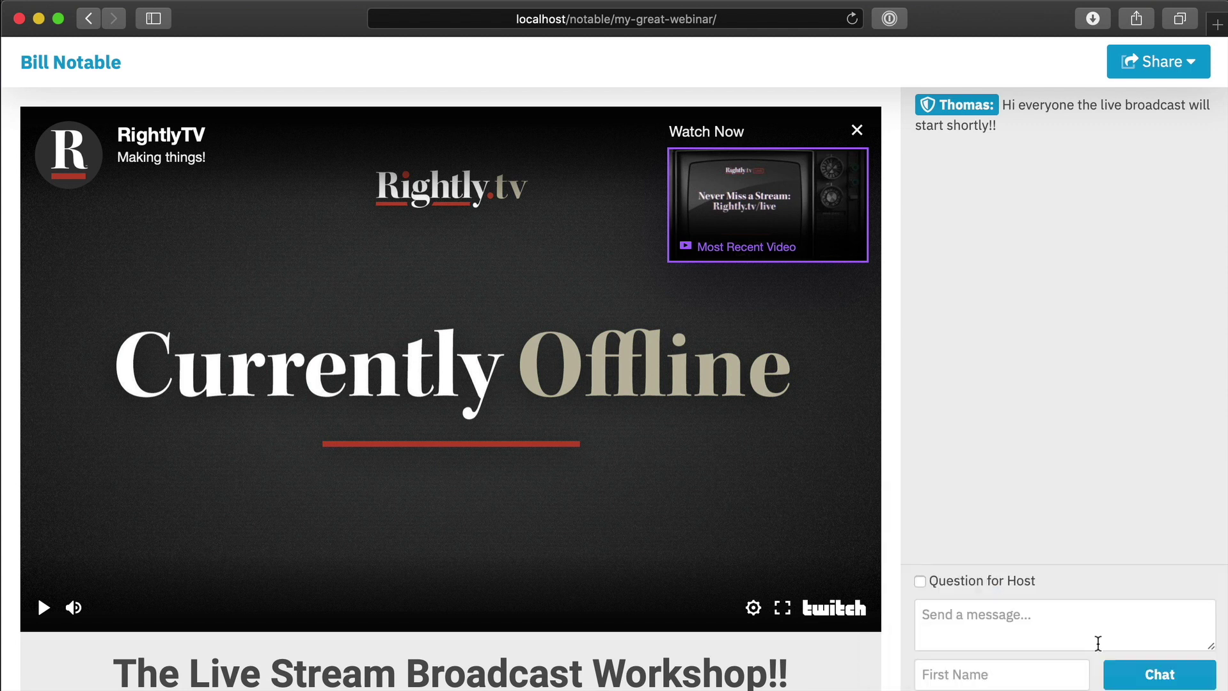
{"action": "left_click", "coordinate": [1078, 635]}
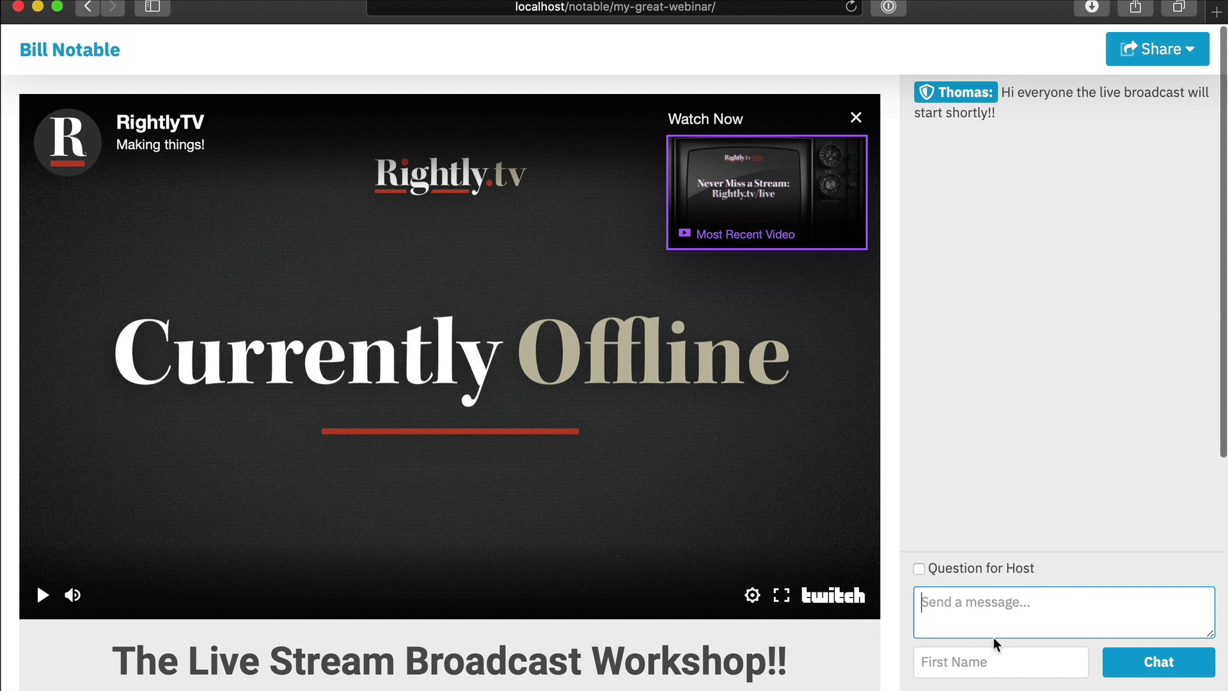
Under a viewer's first name, post 'Hi glad to be here!' and 'I can't wait to get started!!'.
{"action": "type", "text": "Hi glad to be"}
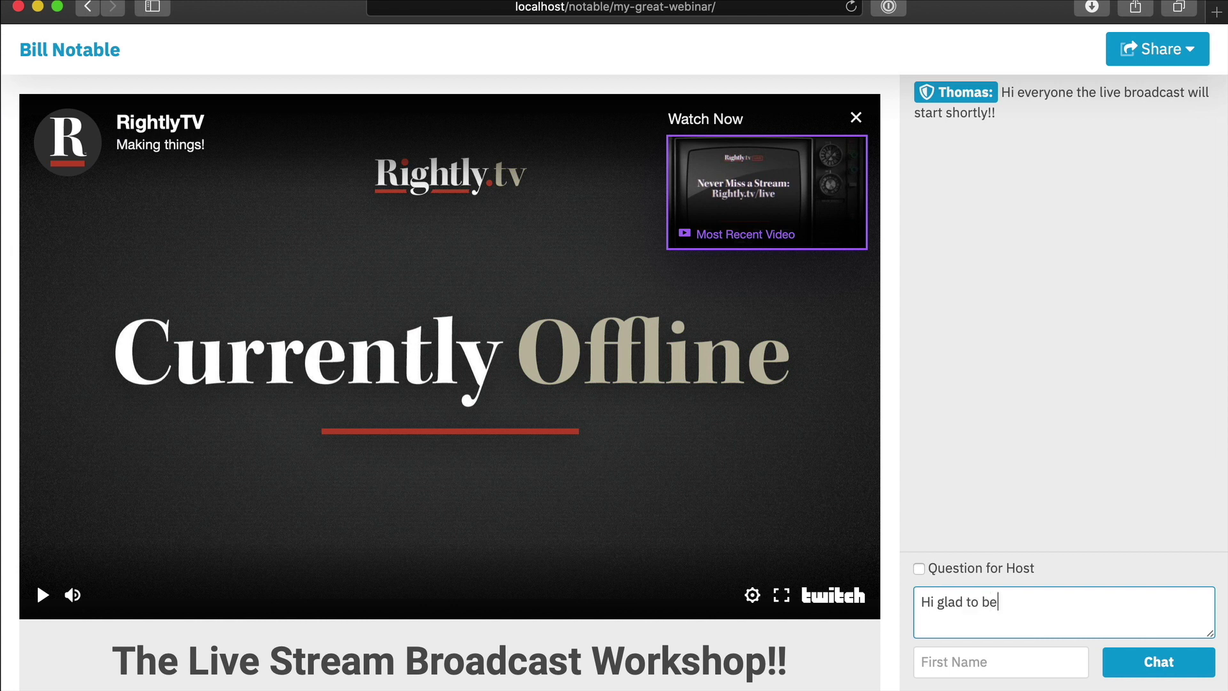
{"action": "left_click", "coordinate": [995, 666]}
{"action": "type", "text": "Sally"}
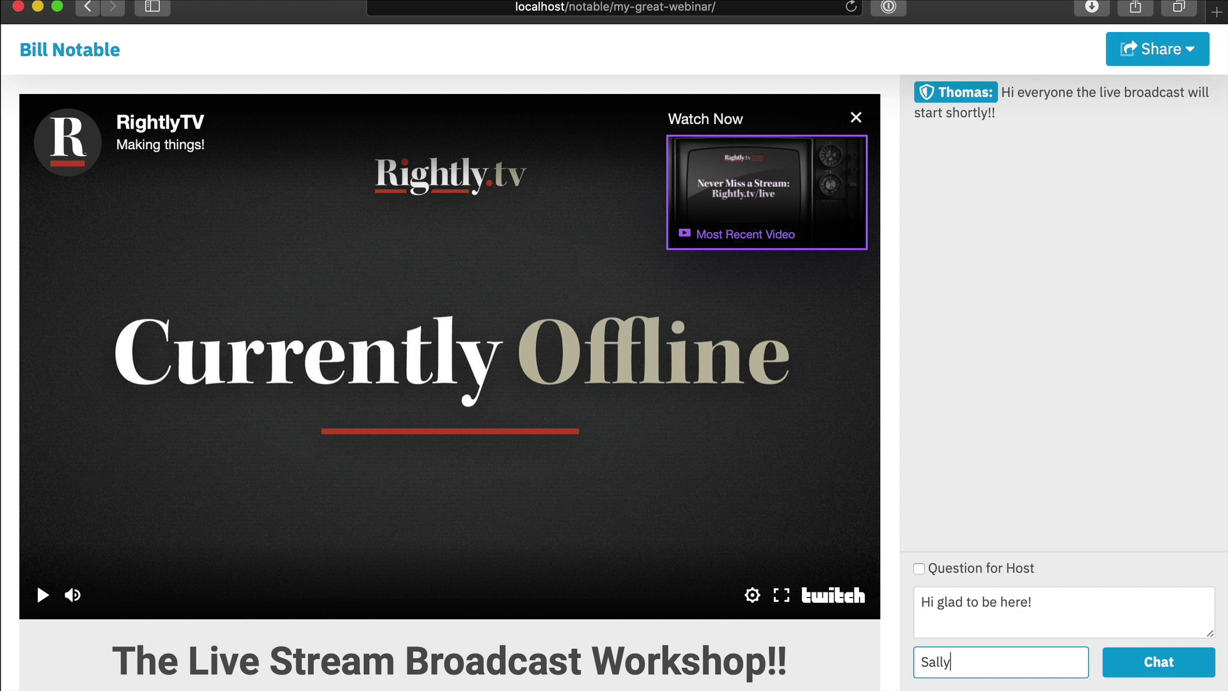
{"action": "key", "text": "Return"}
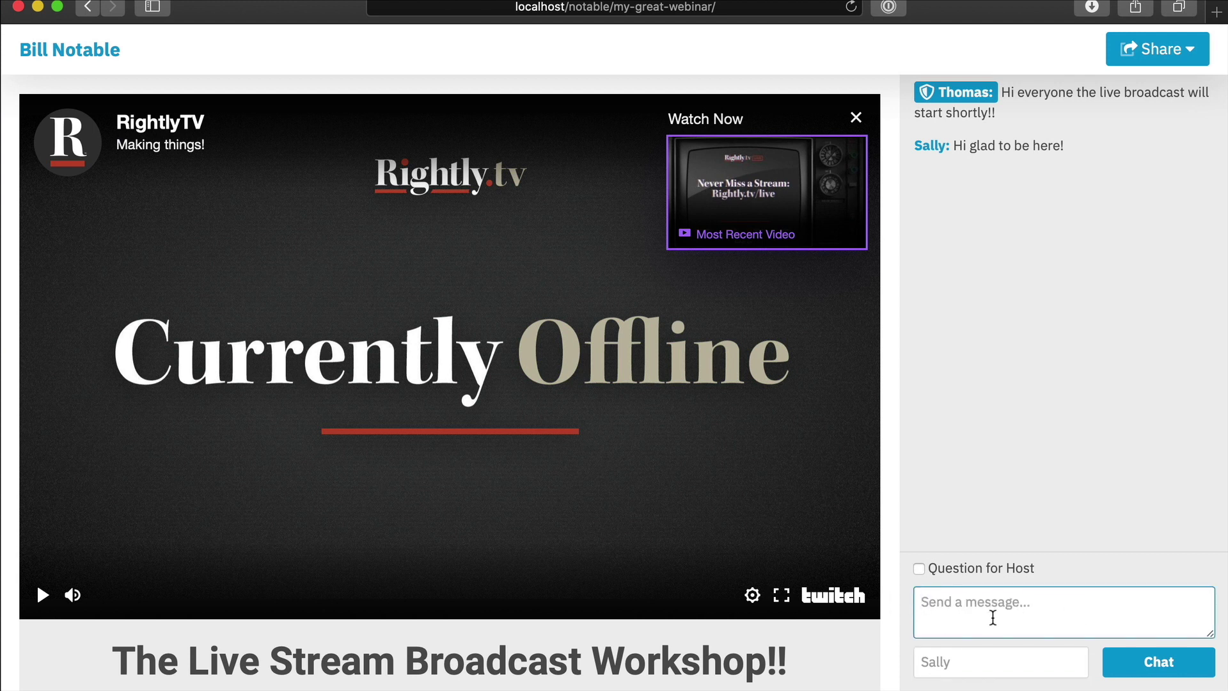
{"action": "type", "text": "I can't wait to get started!!"}
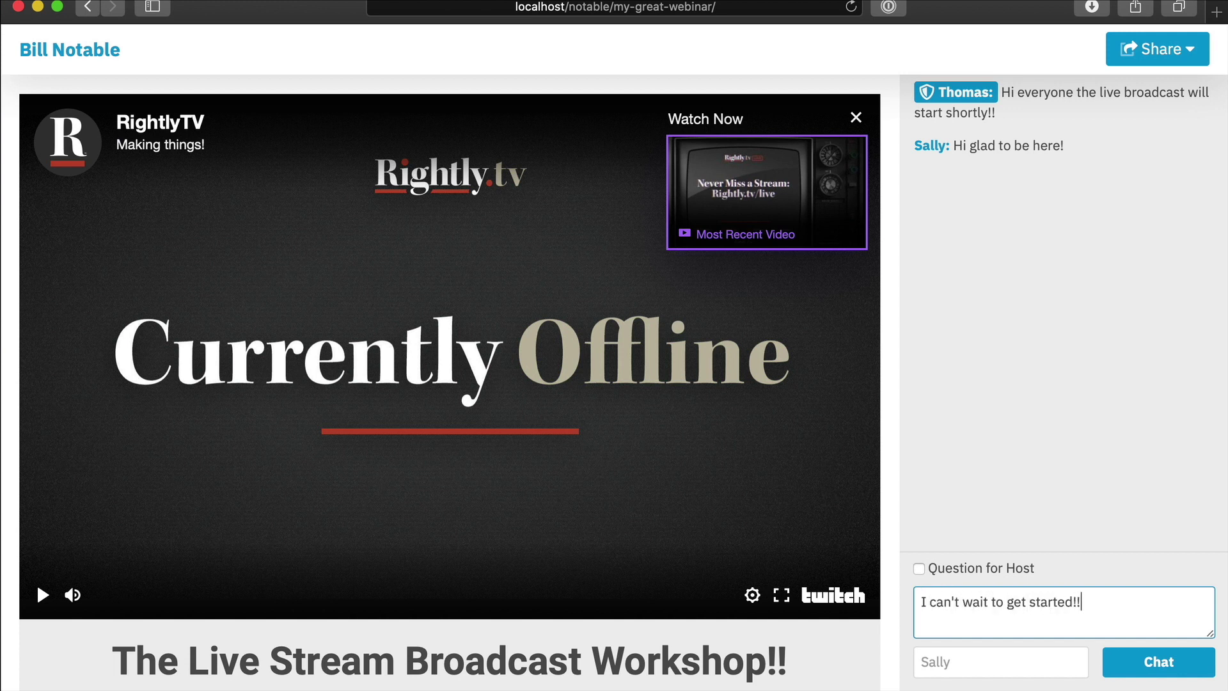
{"action": "left_click", "coordinate": [1163, 670]}
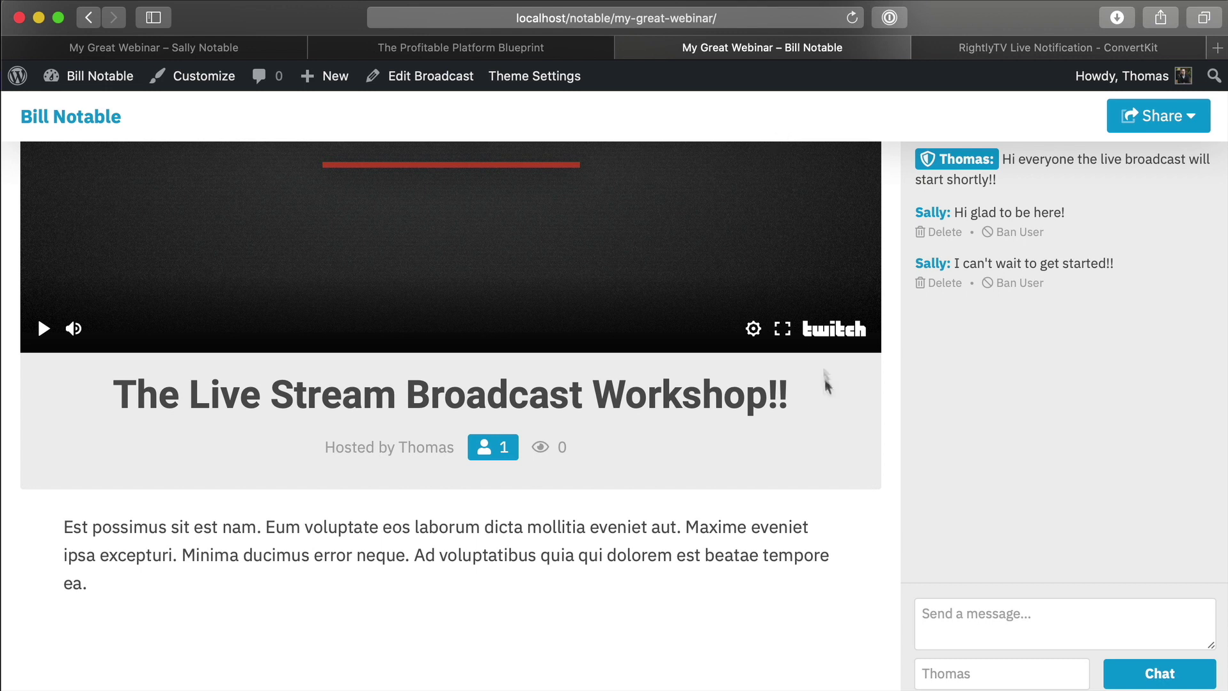
Load the webinar page's copied address in a new private window.
{"action": "left_click", "coordinate": [743, 18]}
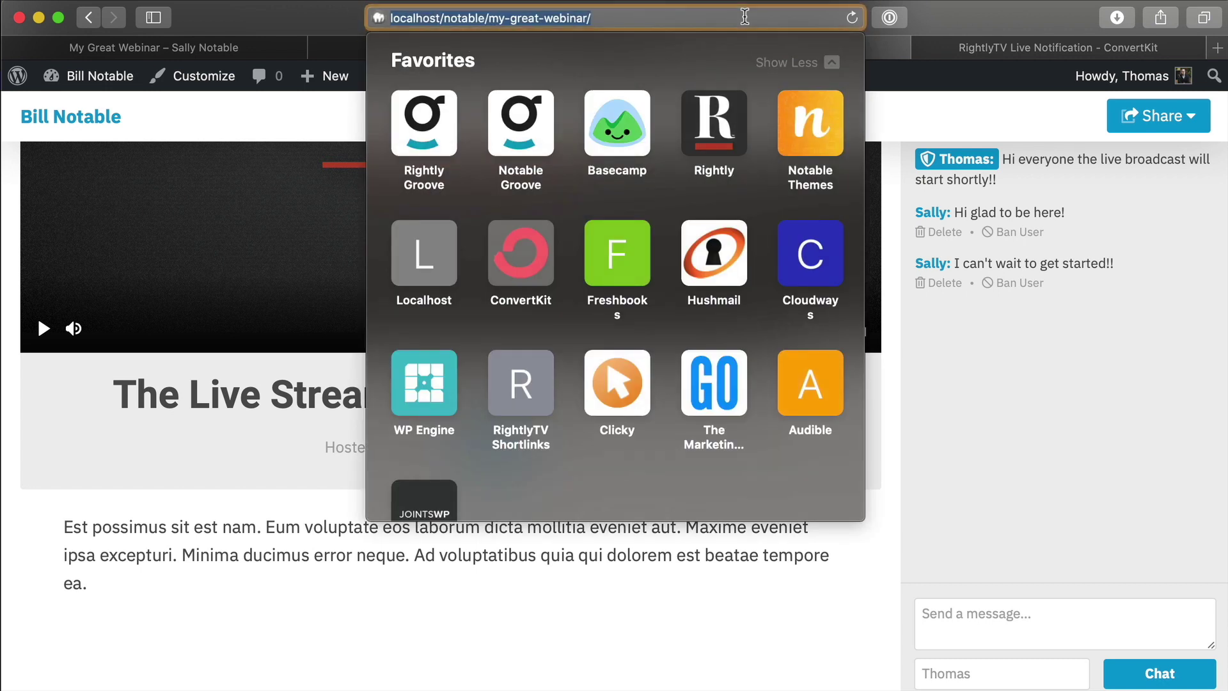
{"action": "key", "text": "super+c"}
{"action": "key", "text": "super+shift+n"}
{"action": "key", "text": "super+v"}
{"action": "key", "text": "Return"}
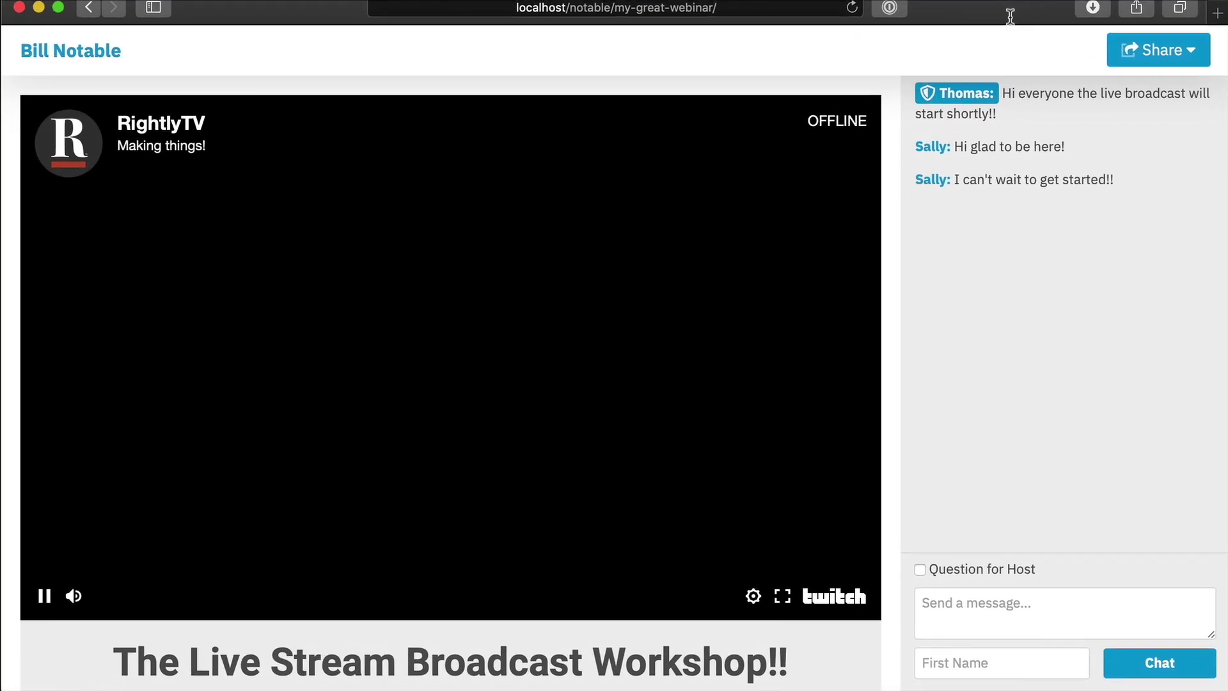
As a second named viewer, send 'Will there be a replay?' flagged as Question for Host.
{"action": "left_click", "coordinate": [996, 659]}
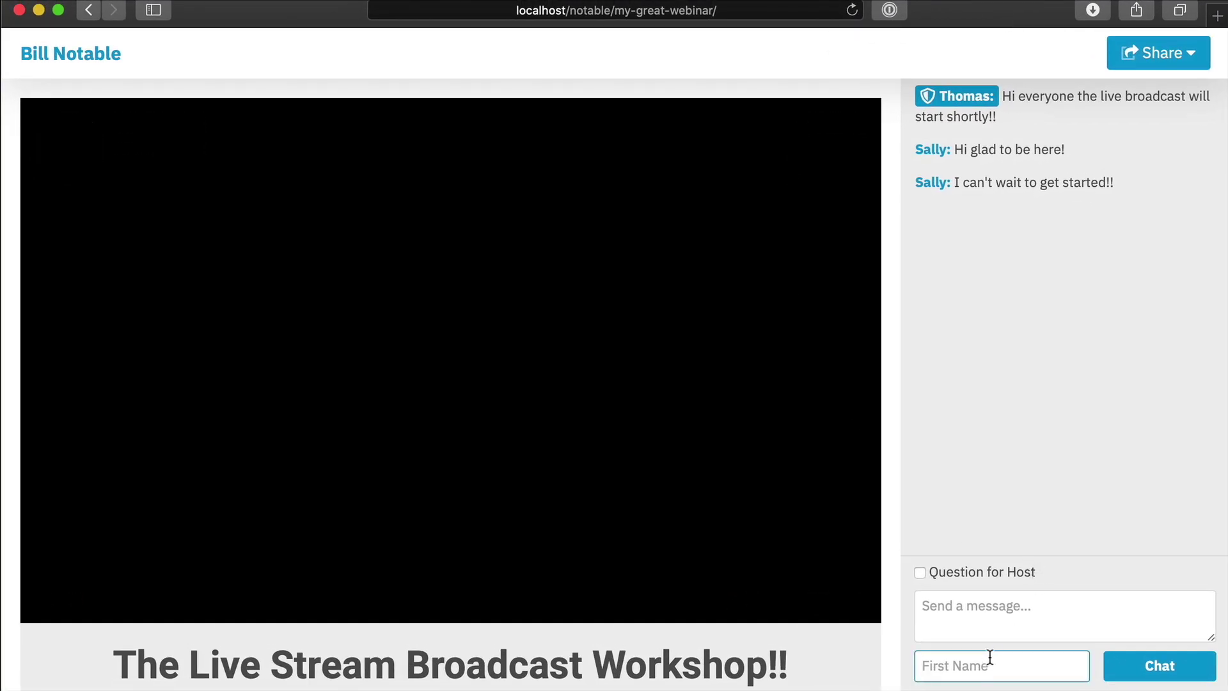
{"action": "type", "text": "Mark"}
{"action": "key", "text": "Return"}
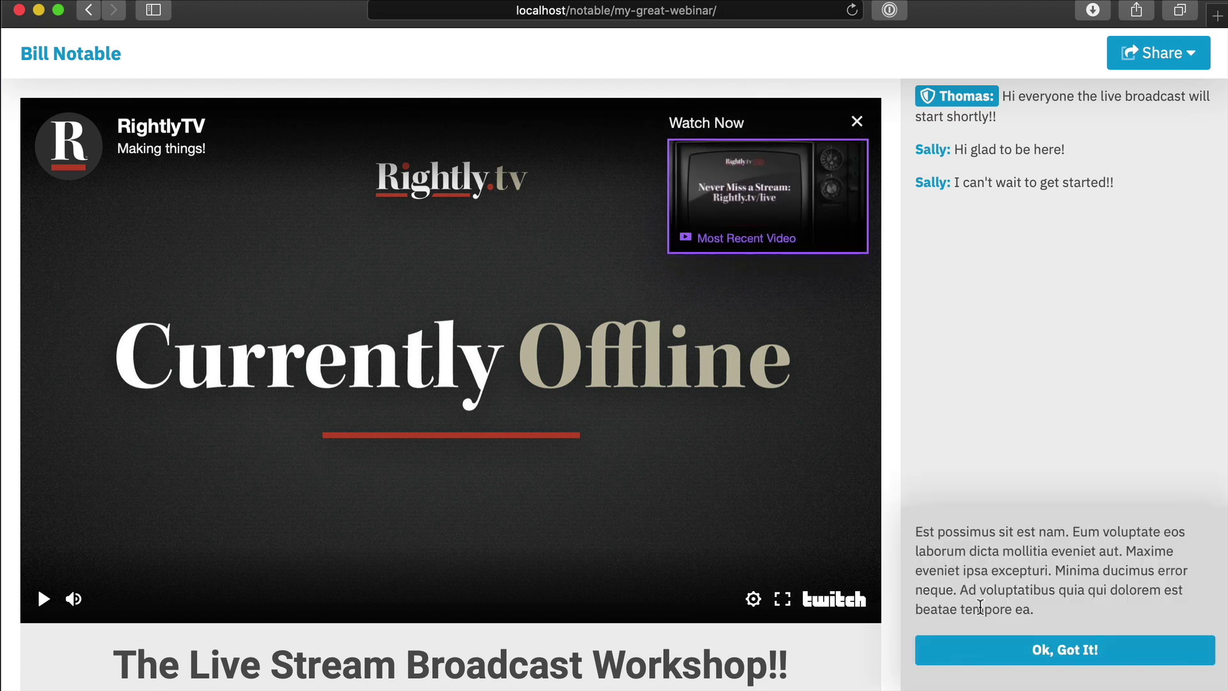
{"action": "left_click", "coordinate": [999, 649]}
{"action": "left_click", "coordinate": [959, 599]}
{"action": "type", "text": "W"}
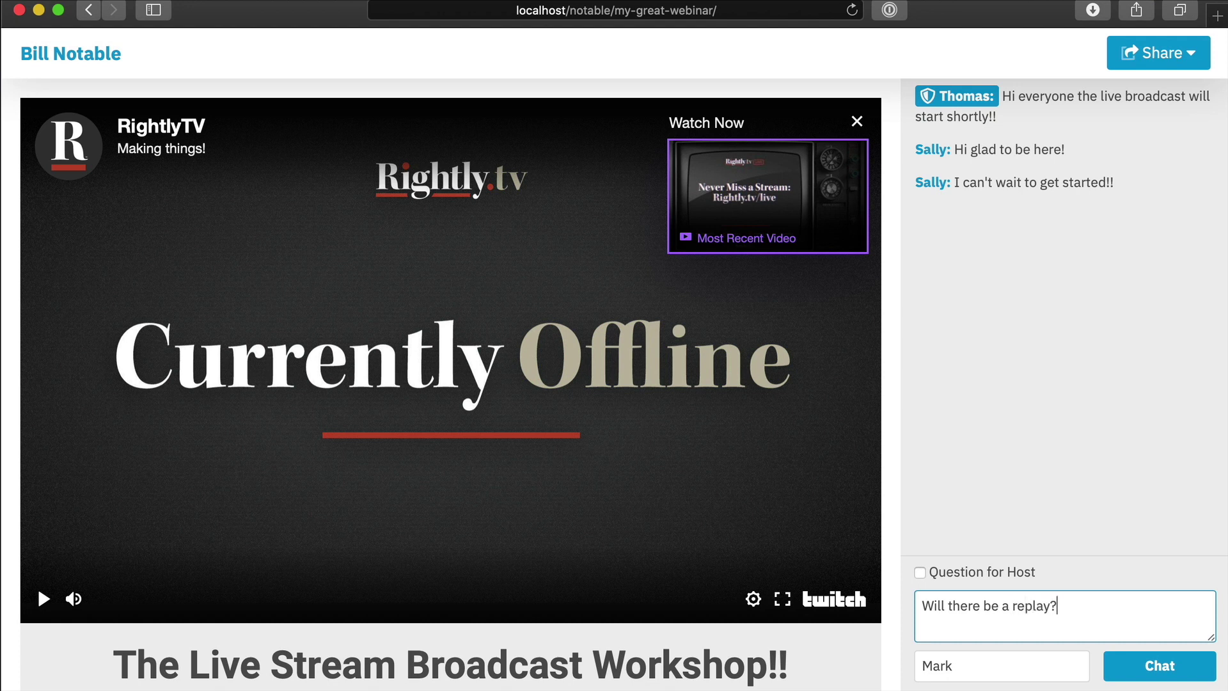
{"action": "left_click", "coordinate": [1009, 572]}
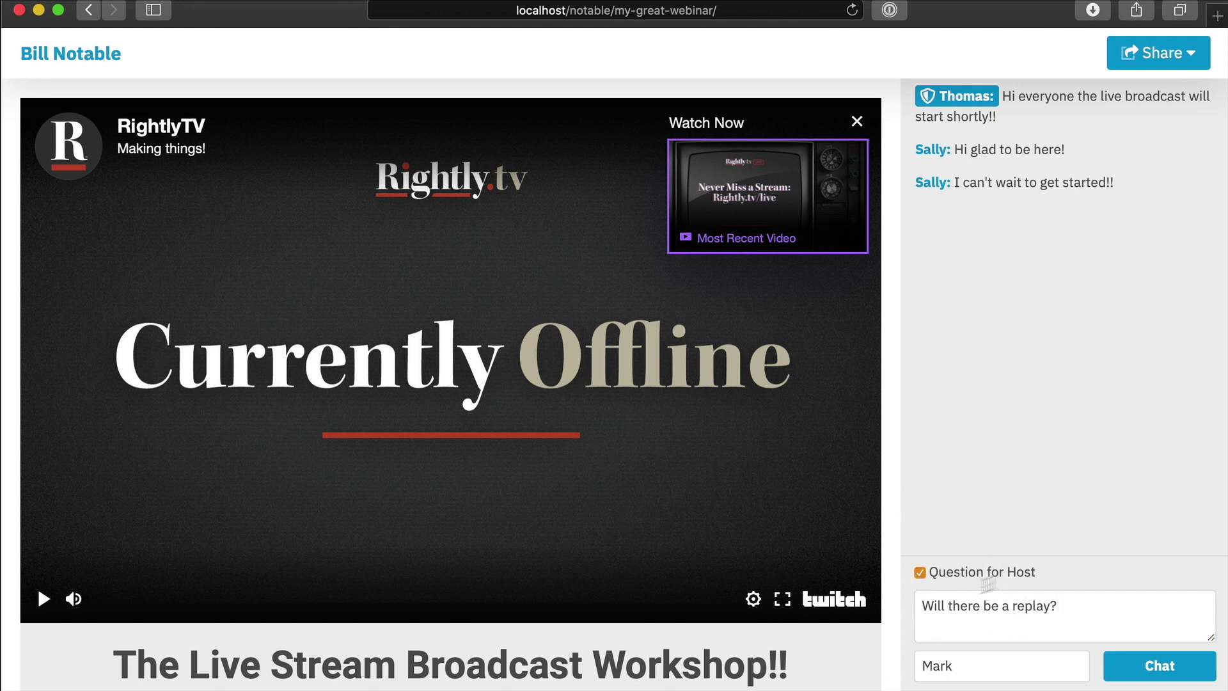
{"action": "left_click", "coordinate": [1171, 675]}
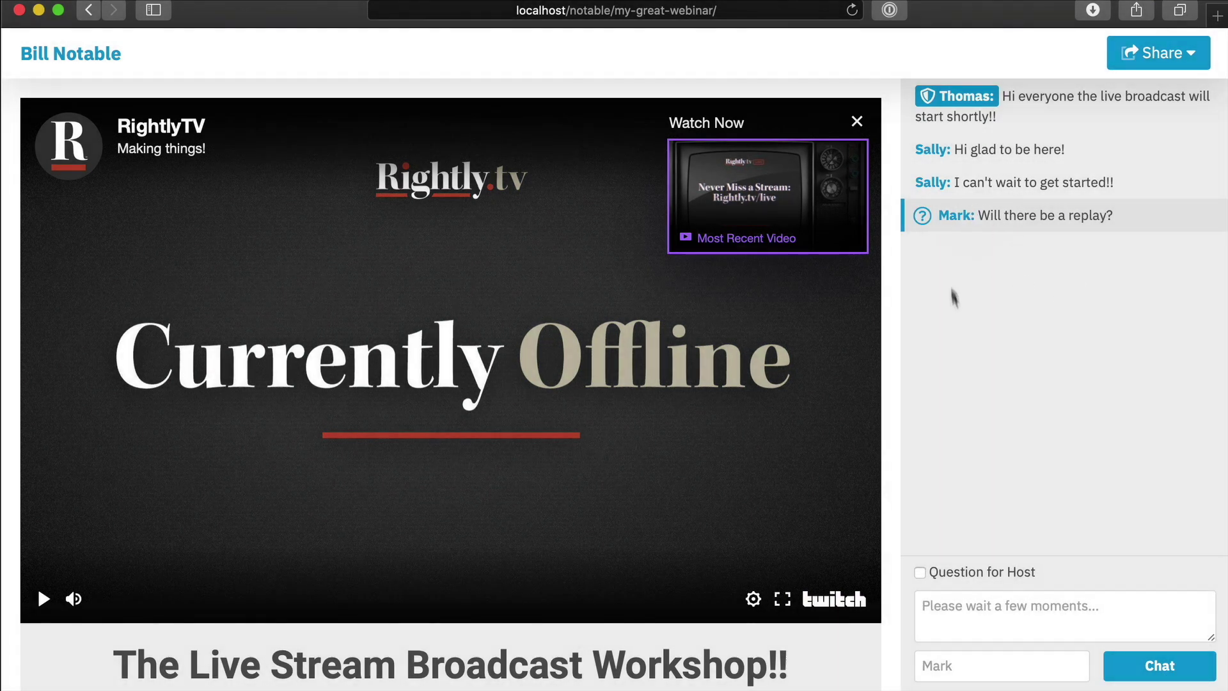
{"action": "scroll", "coordinate": [1068, 383], "scroll_direction": "down", "scroll_amount": 5}
{"action": "scroll", "coordinate": [1067, 382], "scroll_direction": "up", "scroll_amount": 5}
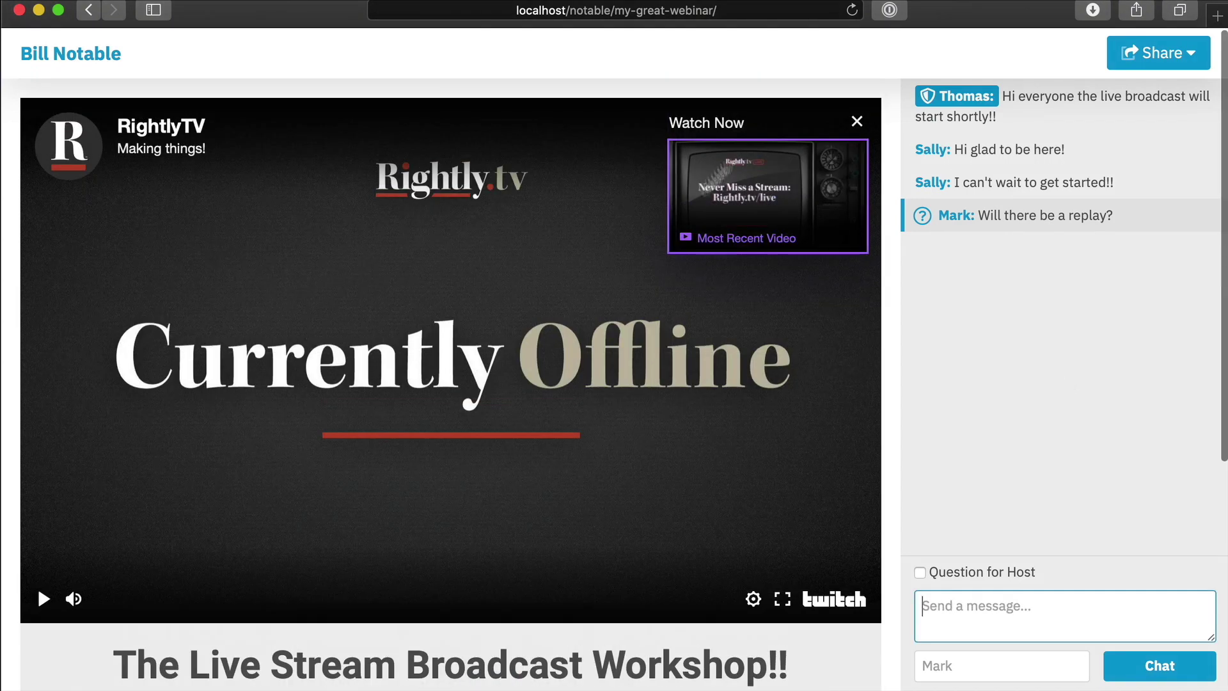
{"action": "scroll", "coordinate": [1107, 462], "scroll_direction": "down", "scroll_amount": 4}
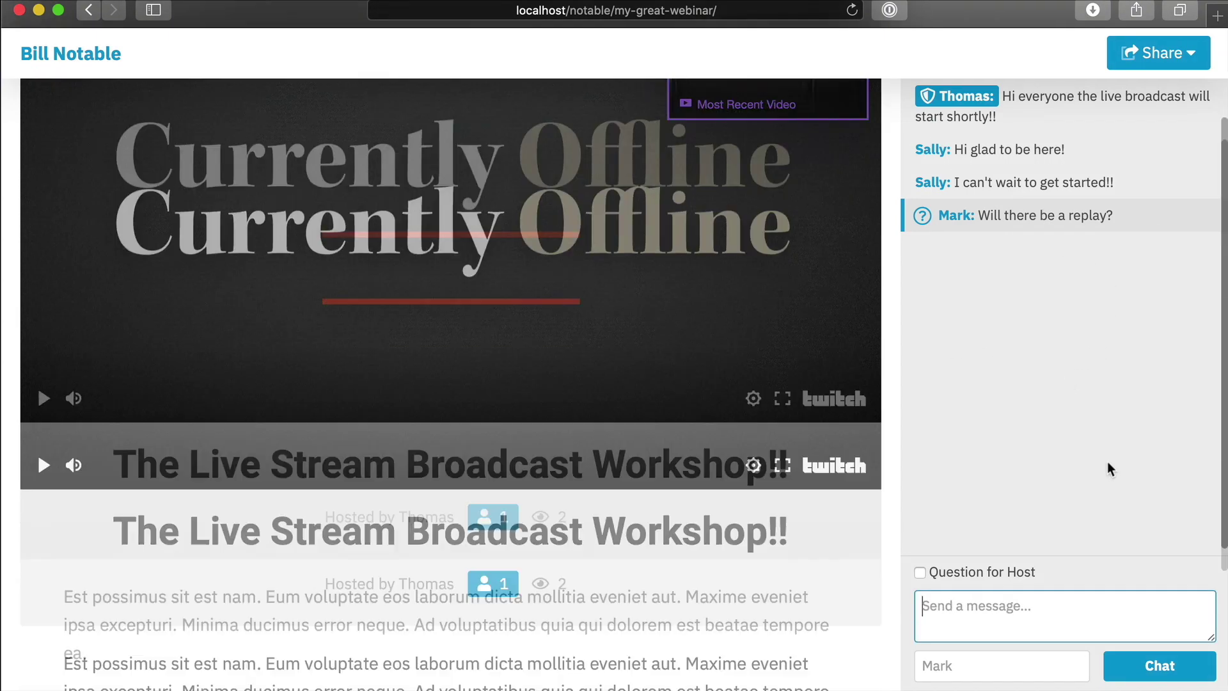
{"action": "scroll", "coordinate": [704, 454], "scroll_direction": "up", "scroll_amount": 4}
{"action": "scroll", "coordinate": [711, 448], "scroll_direction": "down", "scroll_amount": 5}
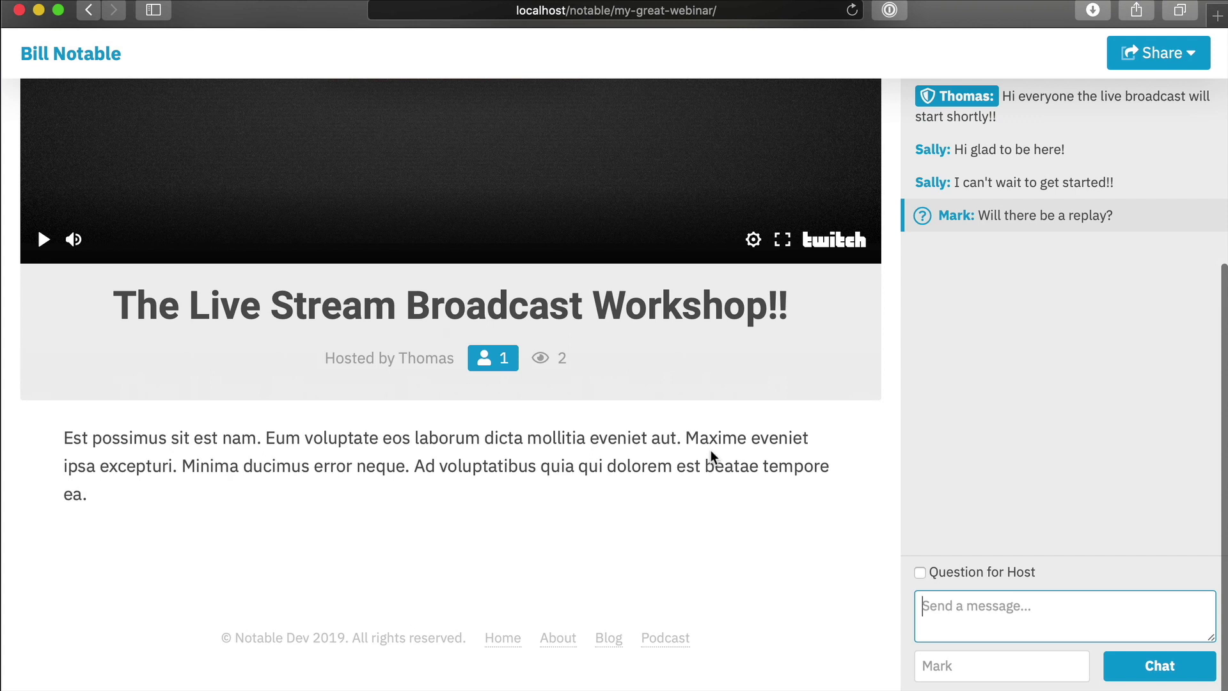
{"action": "scroll", "coordinate": [713, 450], "scroll_direction": "up", "scroll_amount": 5}
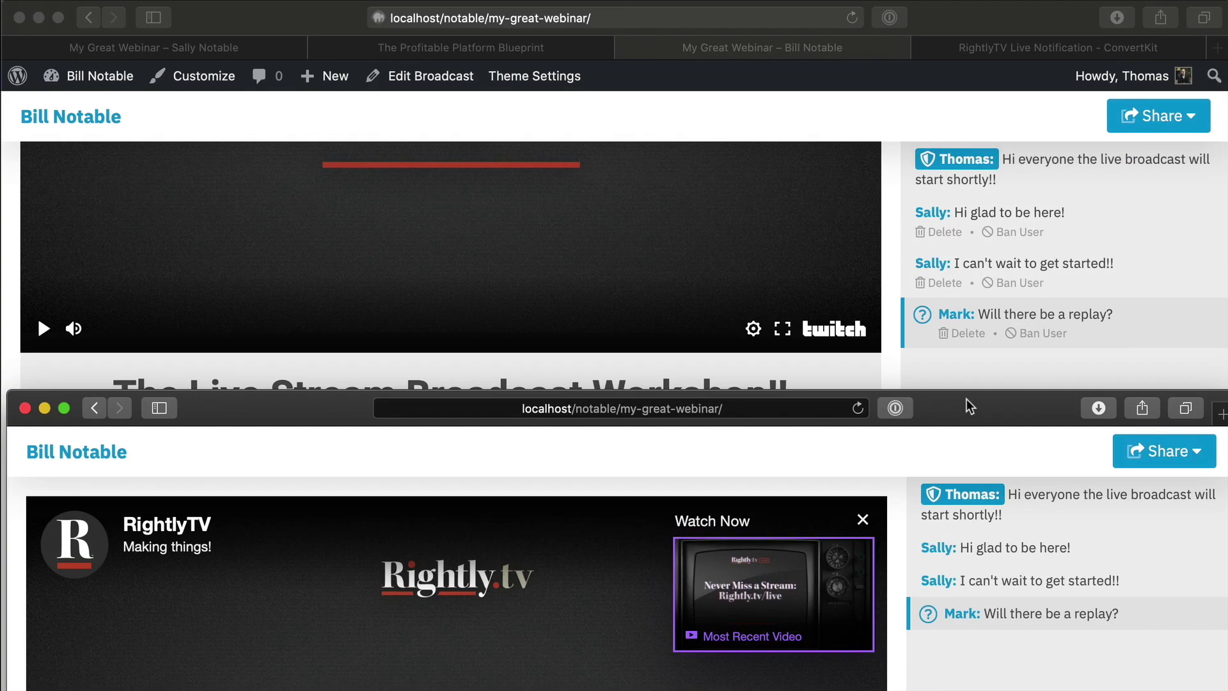
{"action": "scroll", "coordinate": [787, 557], "scroll_direction": "up", "scroll_amount": 5}
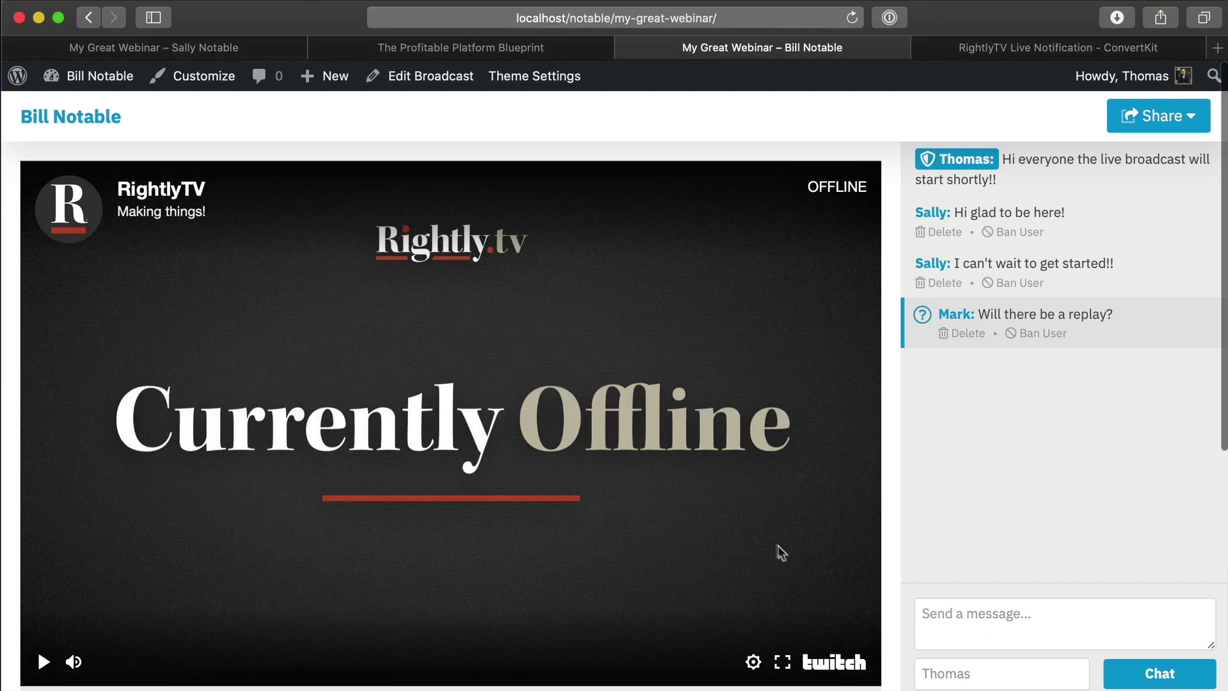
From Edit Broadcast, launch the Broadcaster Dashboard showing the replay question, 1 watching and 2 views.
{"action": "left_click", "coordinate": [417, 80]}
{"action": "scroll", "coordinate": [916, 387], "scroll_direction": "down", "scroll_amount": 3}
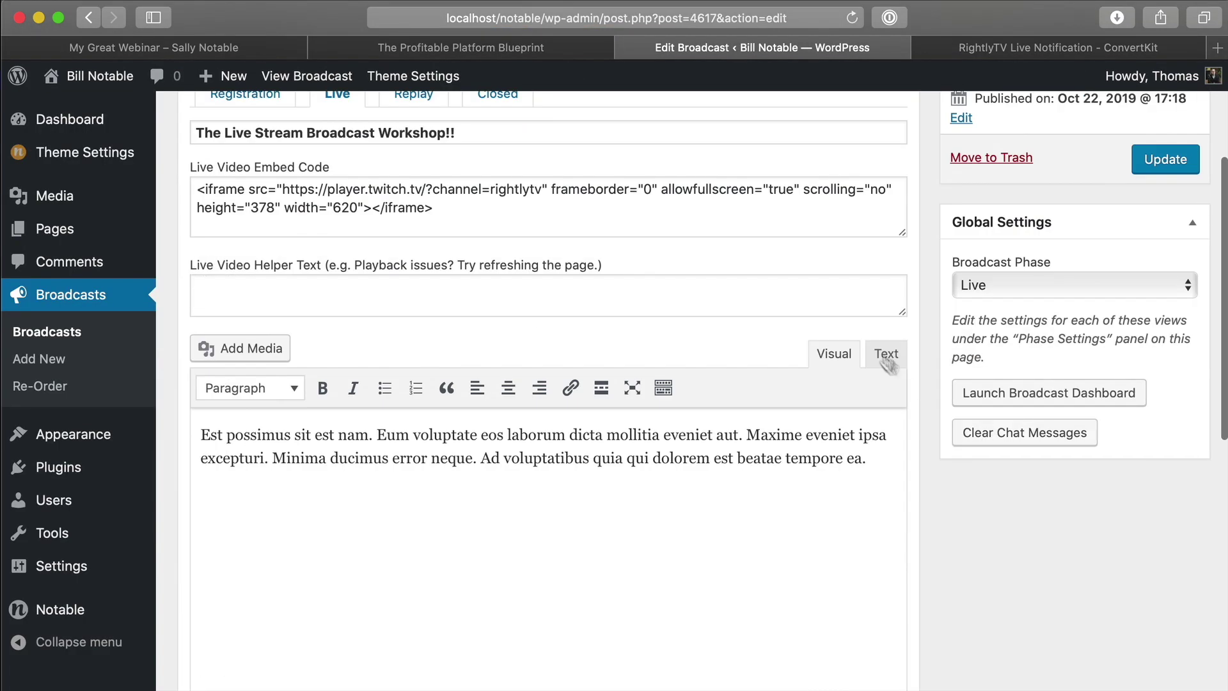
{"action": "left_click", "coordinate": [1103, 391]}
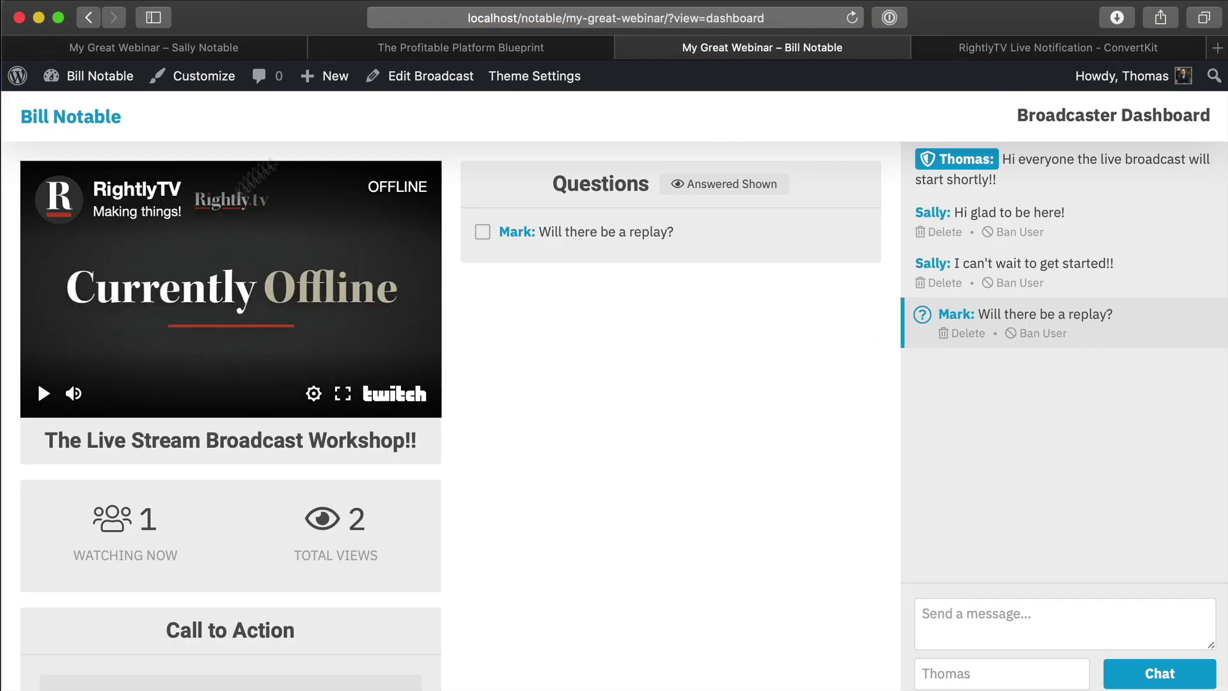
{"action": "scroll", "coordinate": [762, 473], "scroll_direction": "down", "scroll_amount": 3}
{"action": "scroll", "coordinate": [761, 475], "scroll_direction": "up", "scroll_amount": 2}
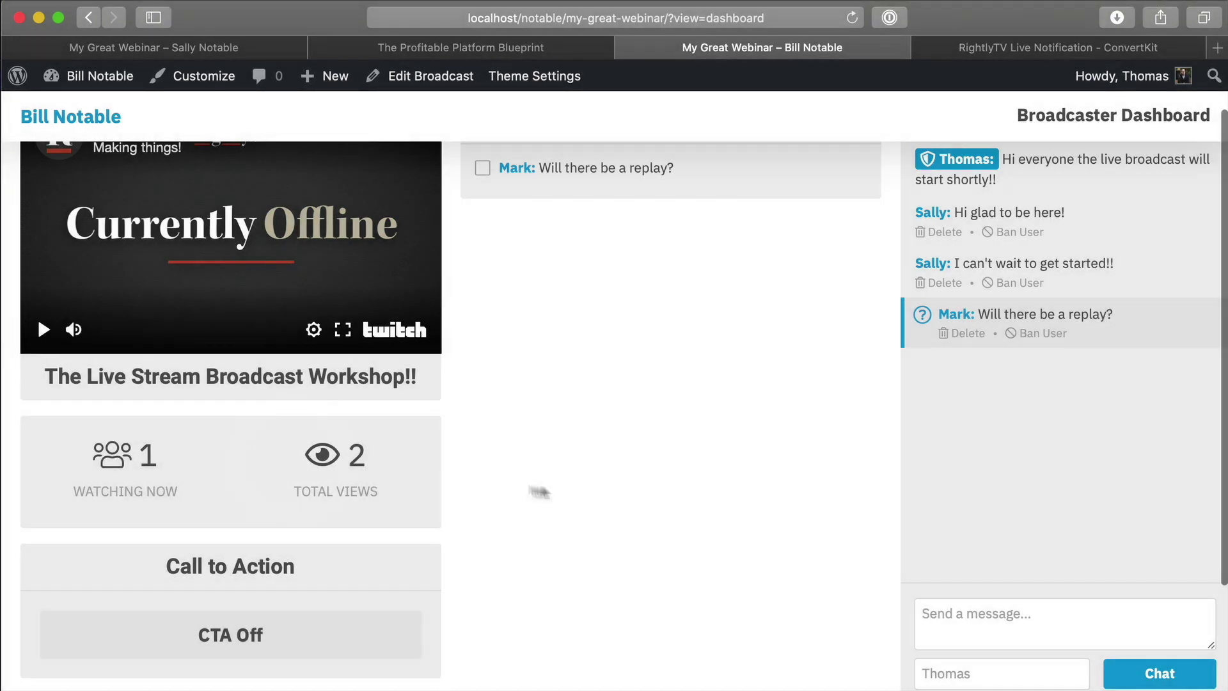
{"action": "scroll", "coordinate": [563, 494], "scroll_direction": "up", "scroll_amount": 1}
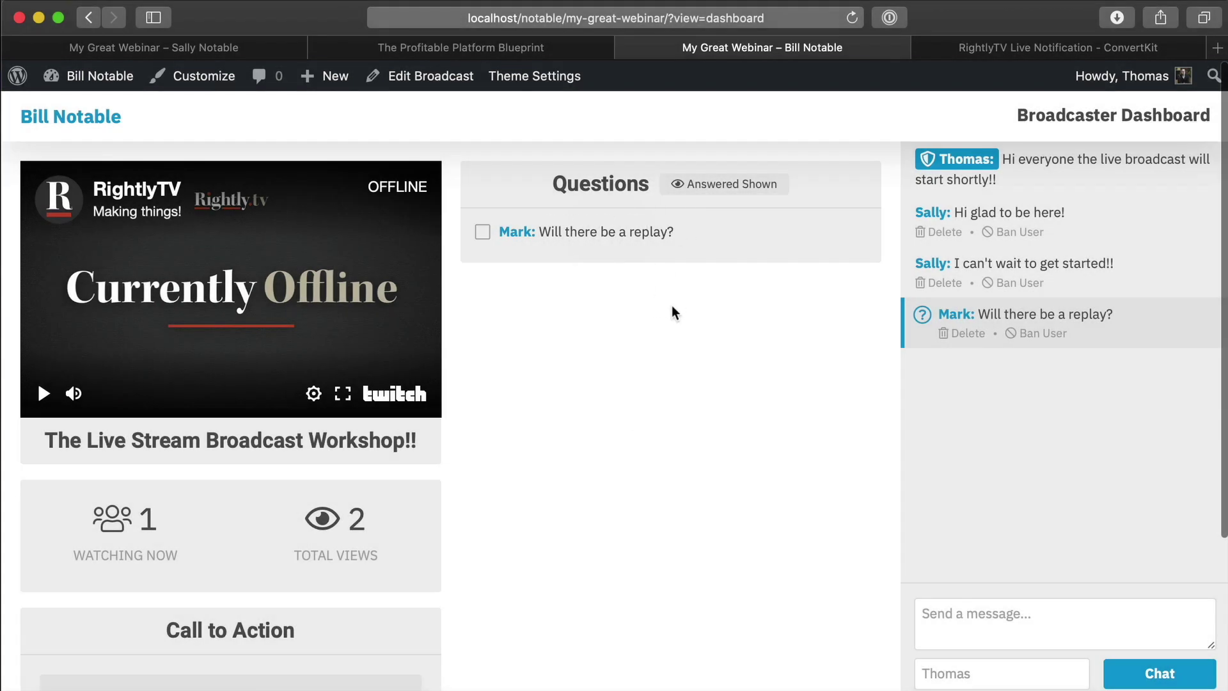
{"action": "left_click", "coordinate": [483, 233]}
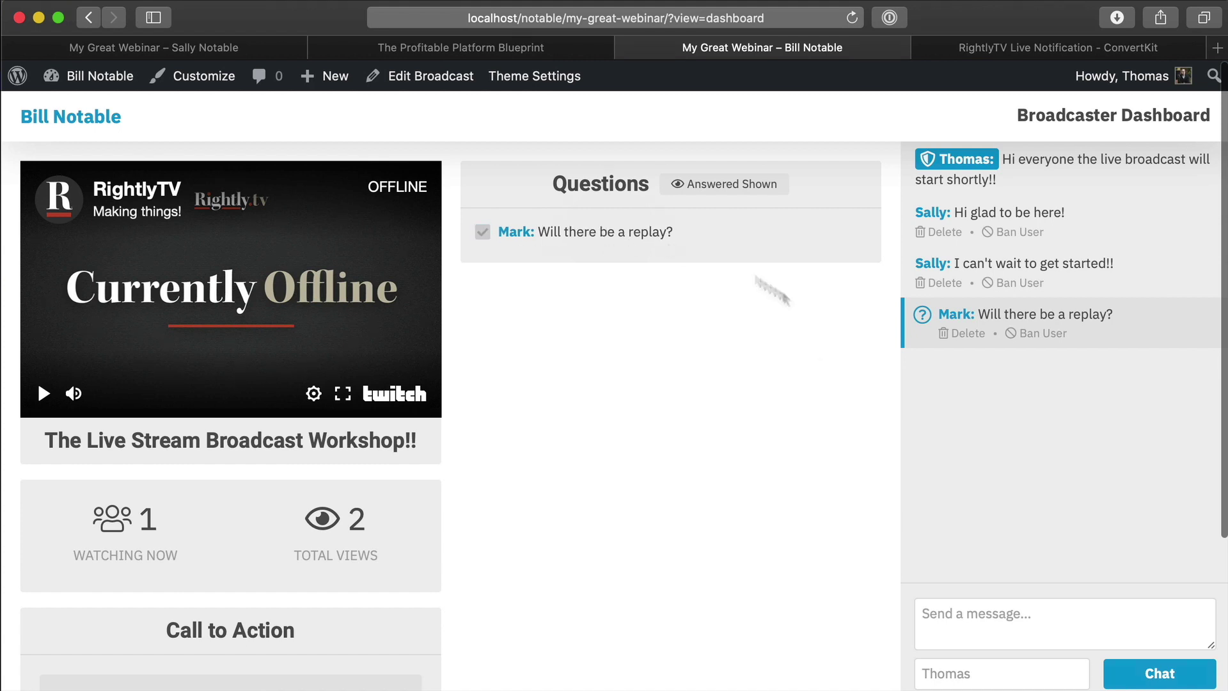
{"action": "left_click", "coordinate": [742, 184]}
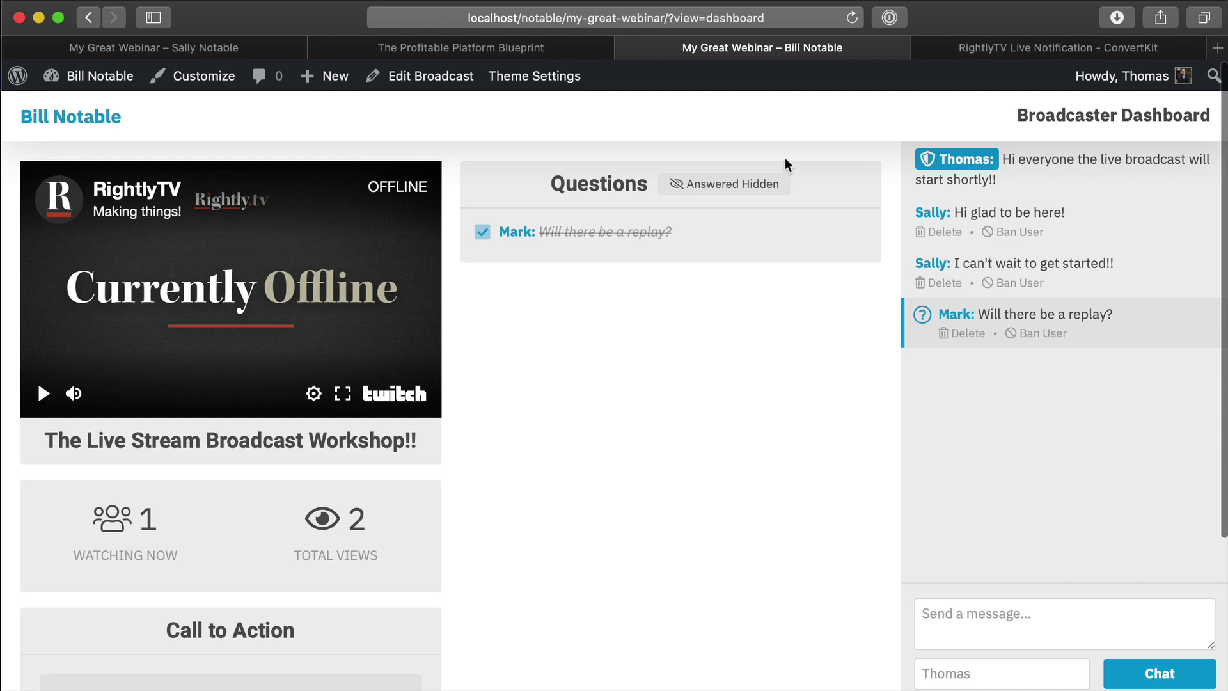
{"action": "left_click", "coordinate": [720, 185]}
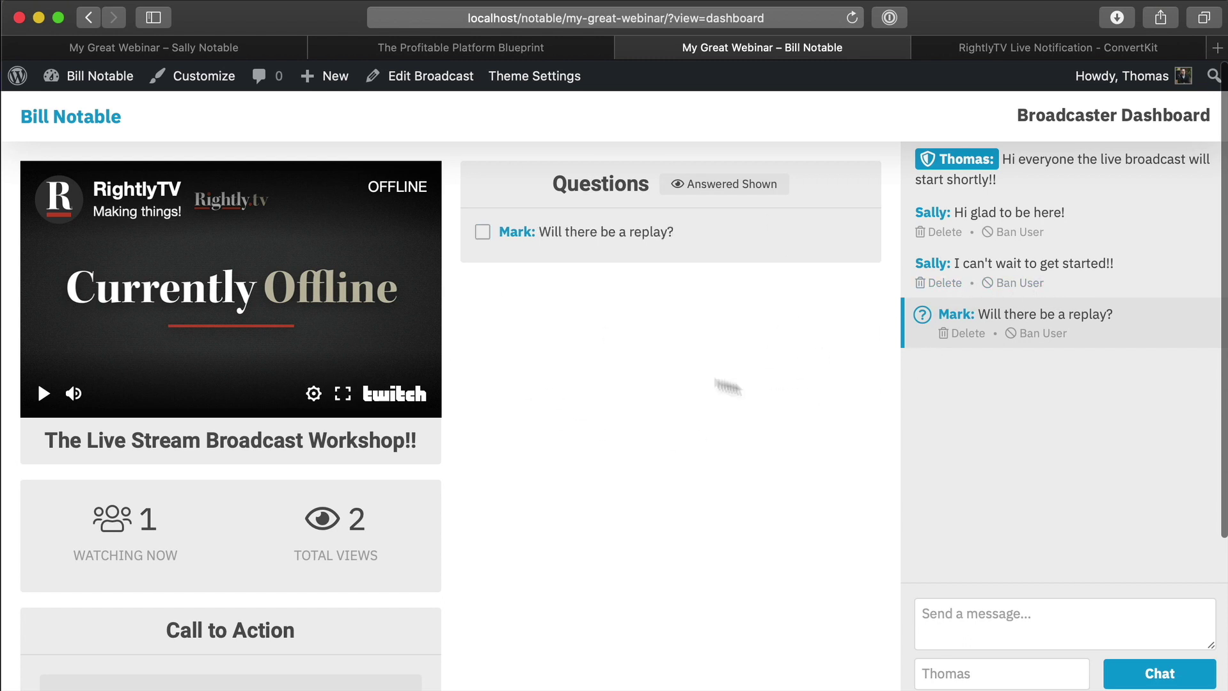
Restore the removed viewer message 'I can't wait to get started!!' in the dashboard chat.
{"action": "left_click", "coordinate": [659, 18]}
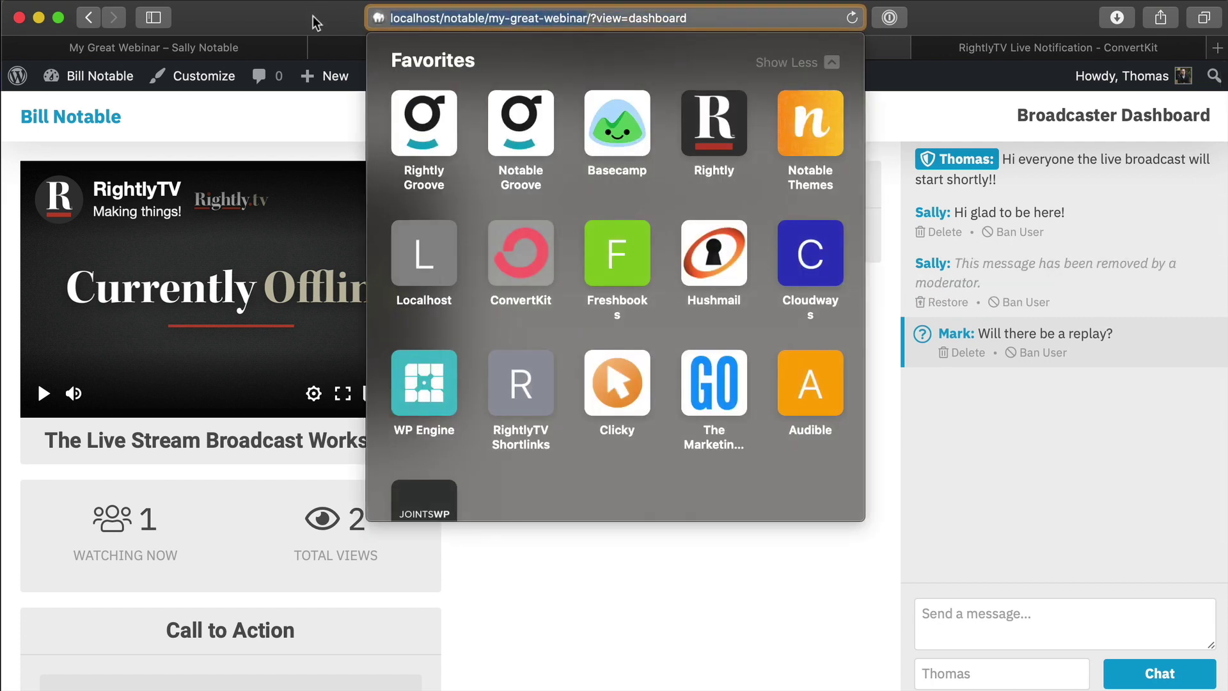
{"action": "key", "text": "super+shift+n"}
{"action": "type", "text": "http://localhost/notable/my-great-webinar"}
{"action": "key", "text": "Return"}
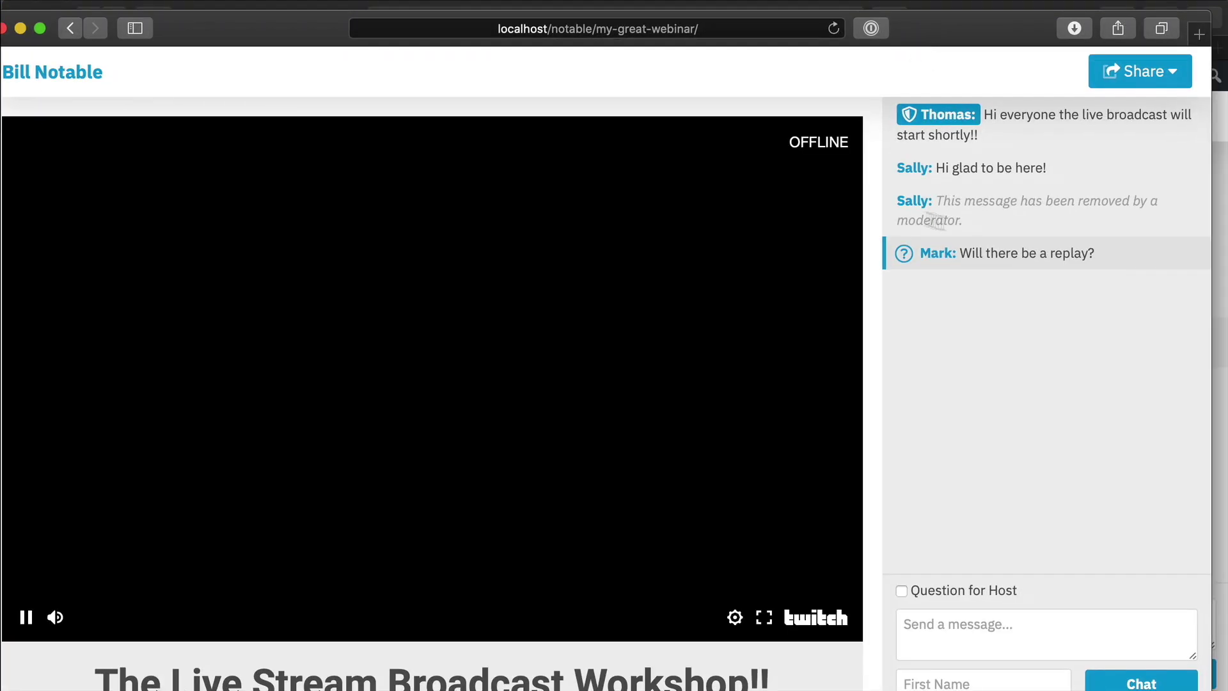
{"action": "left_click_drag", "start_coordinate": [987, 230], "coordinate": [1142, 218]}
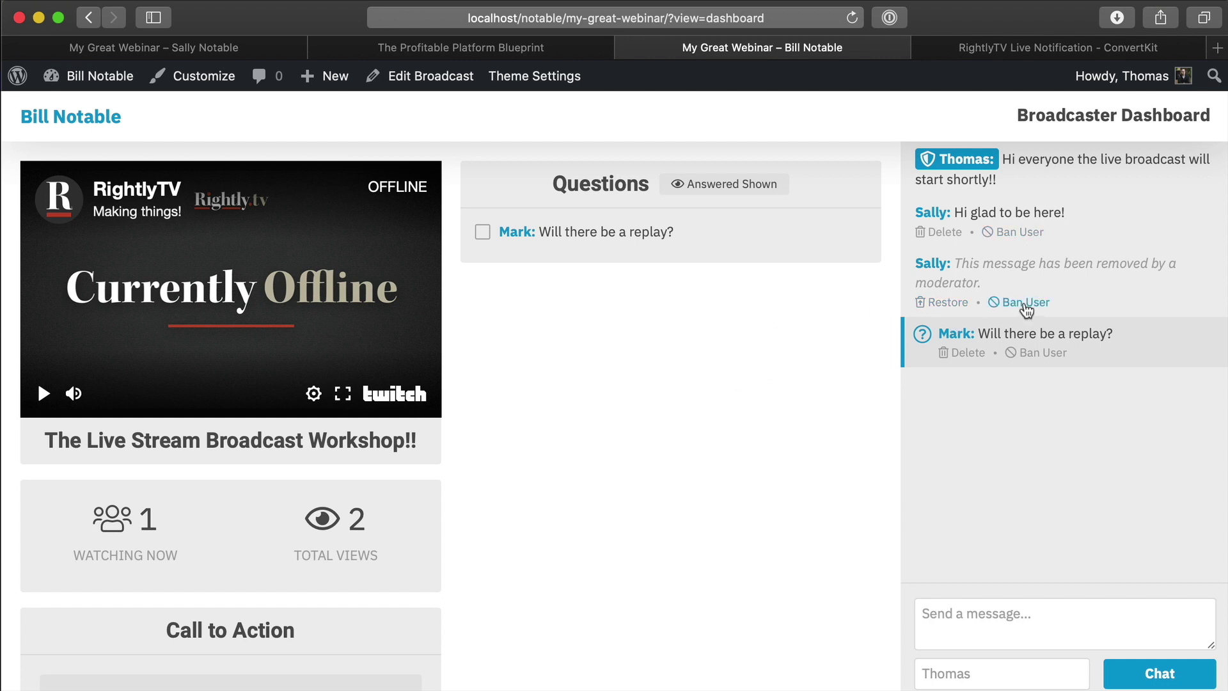
{"action": "left_click", "coordinate": [951, 304]}
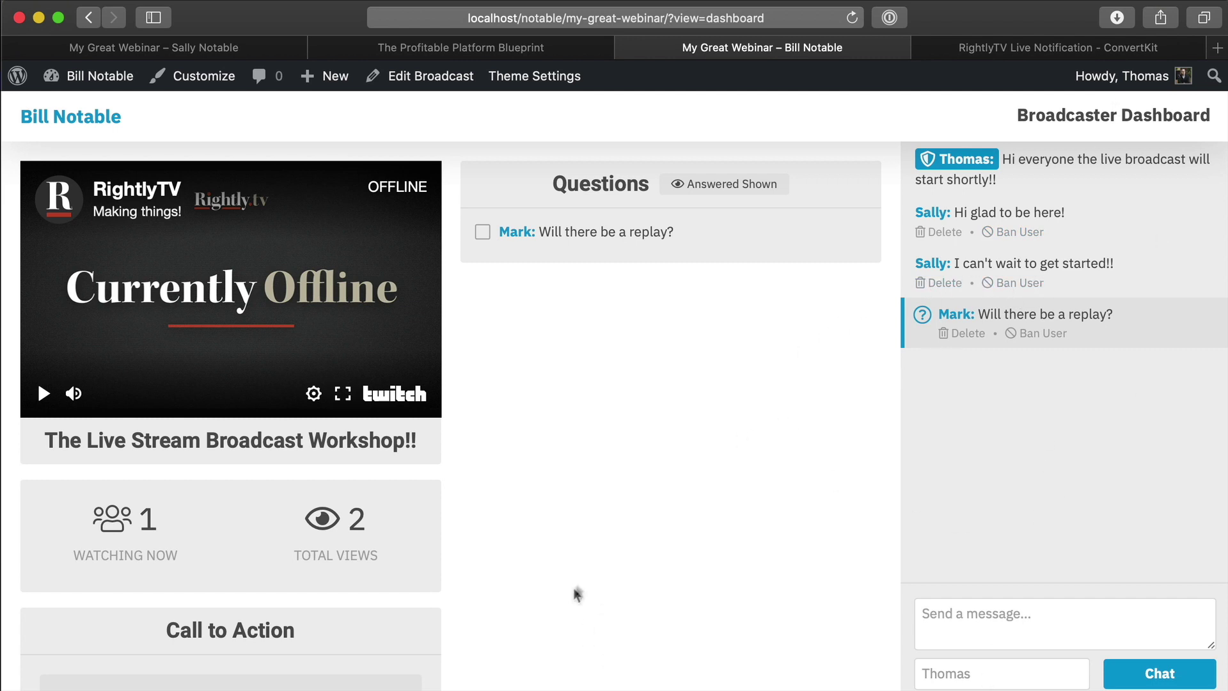
Open the public webinar page in a private visitor window arranged beside the dashboard.
{"action": "scroll", "coordinate": [704, 486], "scroll_direction": "down", "scroll_amount": 4}
{"action": "scroll", "coordinate": [718, 496], "scroll_direction": "up", "scroll_amount": 3}
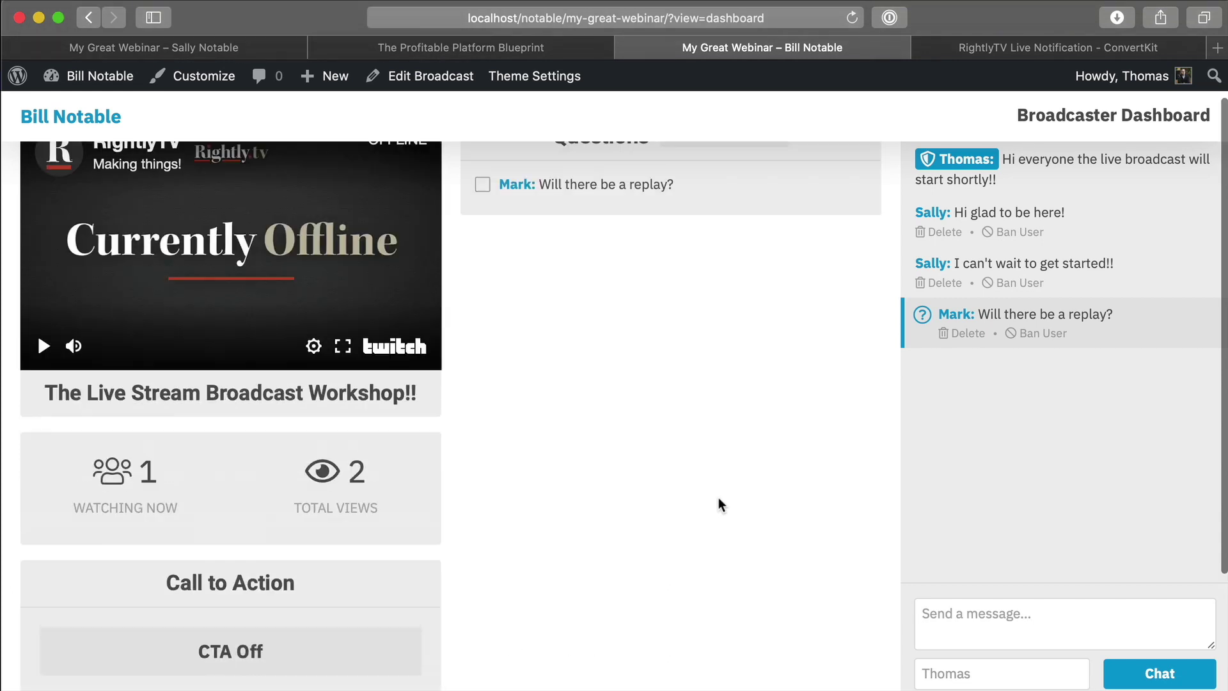
{"action": "scroll", "coordinate": [719, 501], "scroll_direction": "up", "scroll_amount": 2}
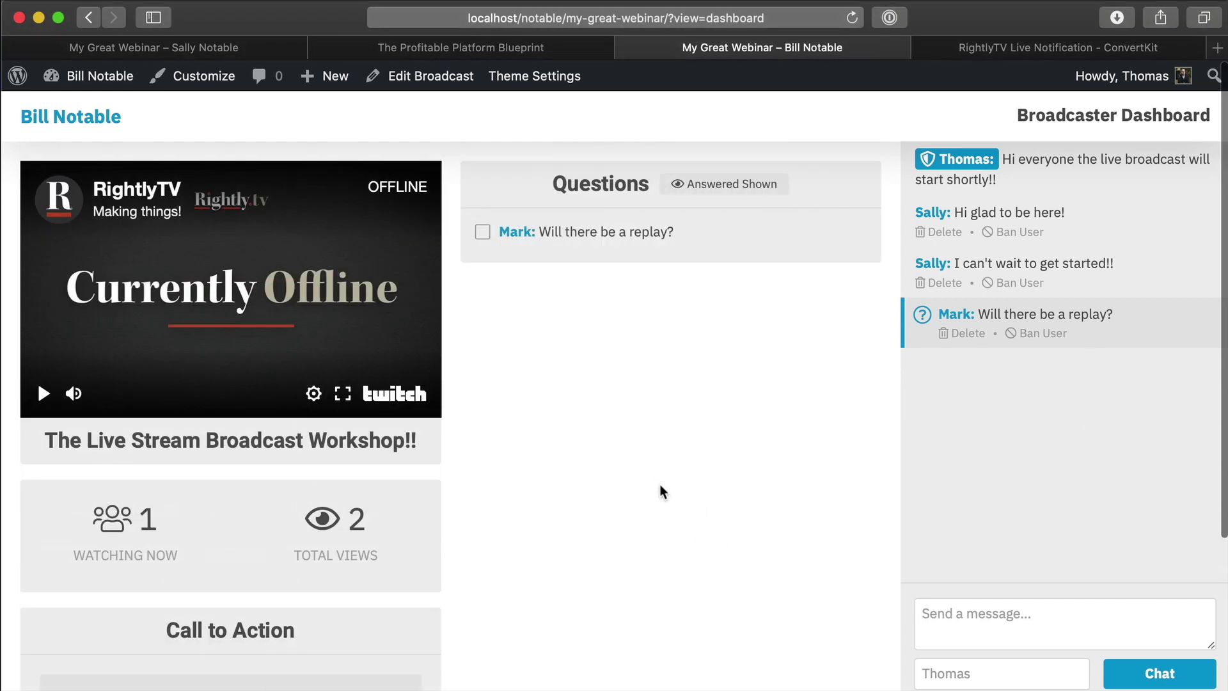
{"action": "scroll", "coordinate": [670, 510], "scroll_direction": "down", "scroll_amount": 3}
{"action": "scroll", "coordinate": [672, 511], "scroll_direction": "up", "scroll_amount": 3}
{"action": "scroll", "coordinate": [559, 590], "scroll_direction": "down", "scroll_amount": 3}
{"action": "scroll", "coordinate": [562, 591], "scroll_direction": "up", "scroll_amount": 1}
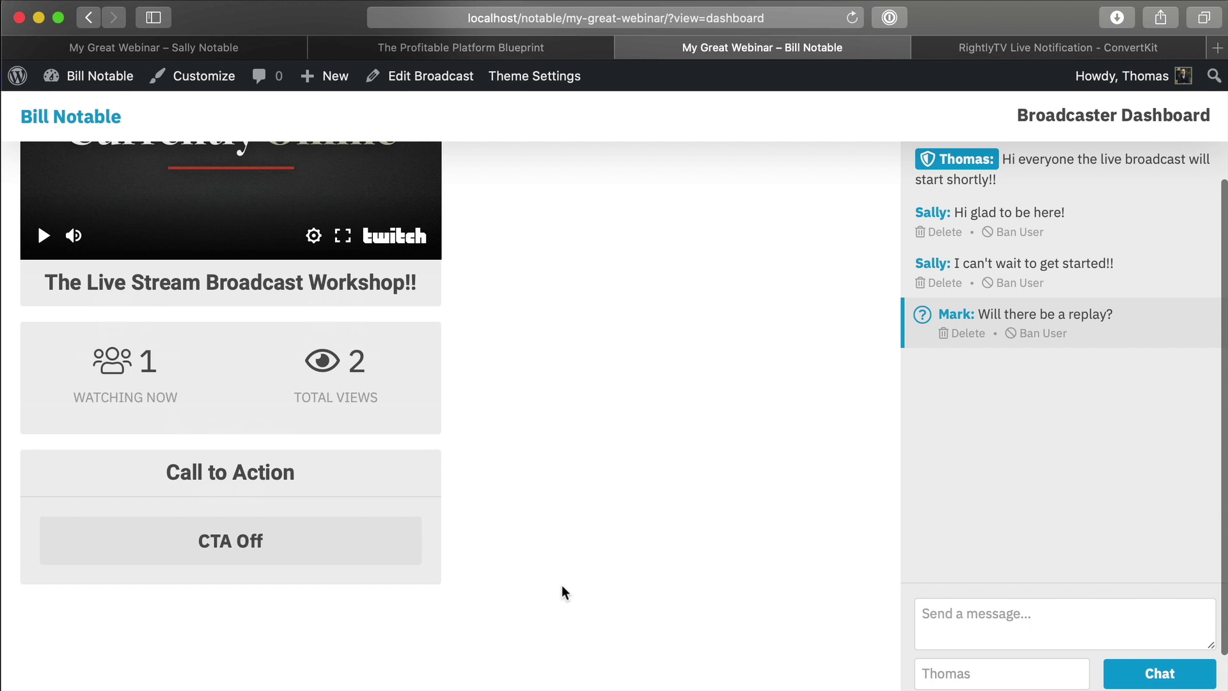
{"action": "scroll", "coordinate": [562, 585], "scroll_direction": "up", "scroll_amount": 1}
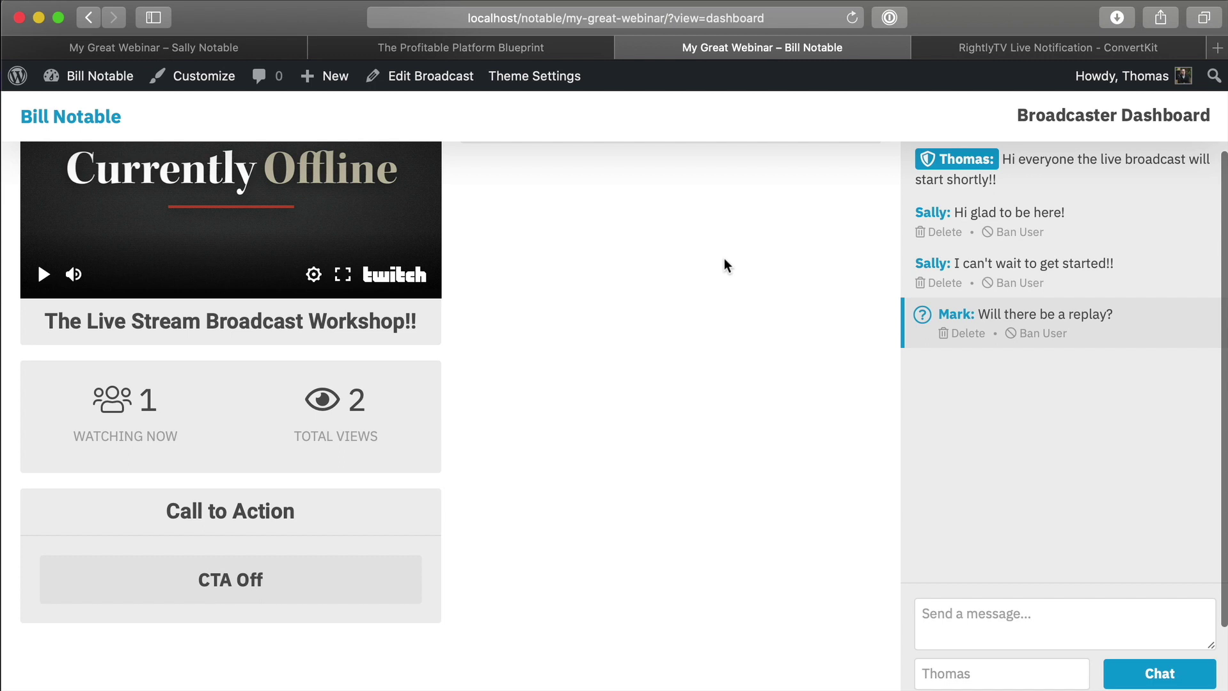
{"action": "key", "text": "super+shift+n"}
{"action": "type", "text": "http://localhost/notable/my-great-webinar"}
{"action": "key", "text": "Return"}
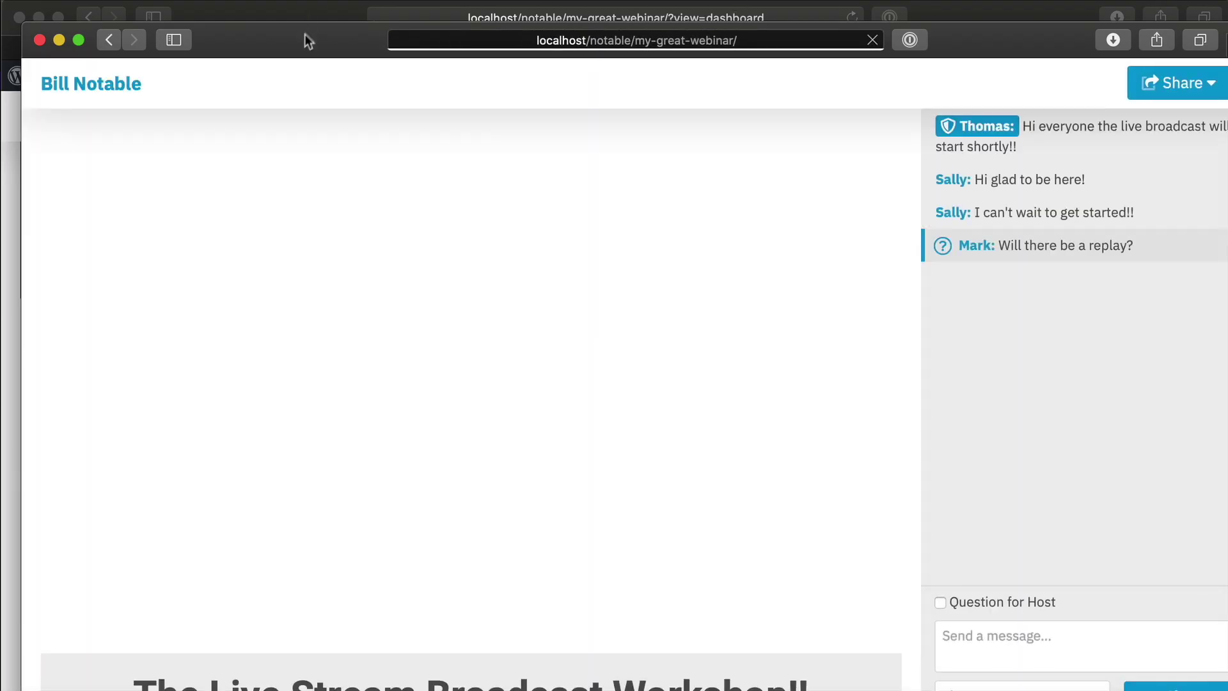
{"action": "left_click_drag", "start_coordinate": [304, 38], "coordinate": [568, 0]}
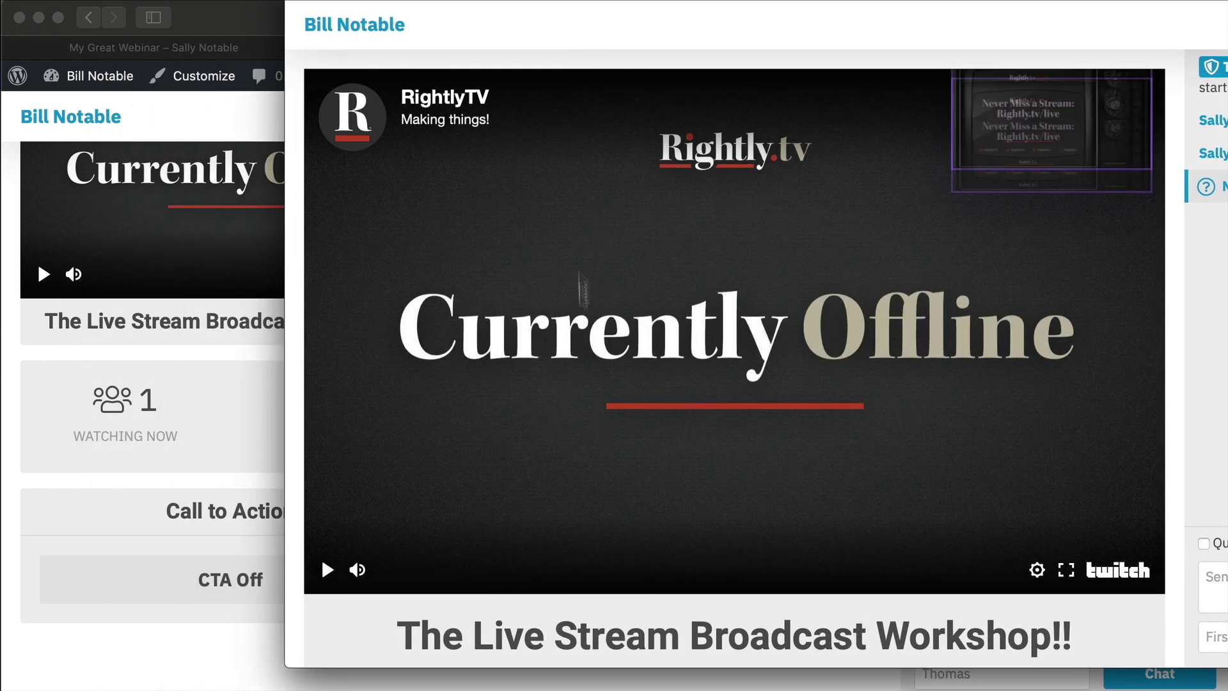
{"action": "scroll", "coordinate": [582, 320], "scroll_direction": "down", "scroll_amount": 5}
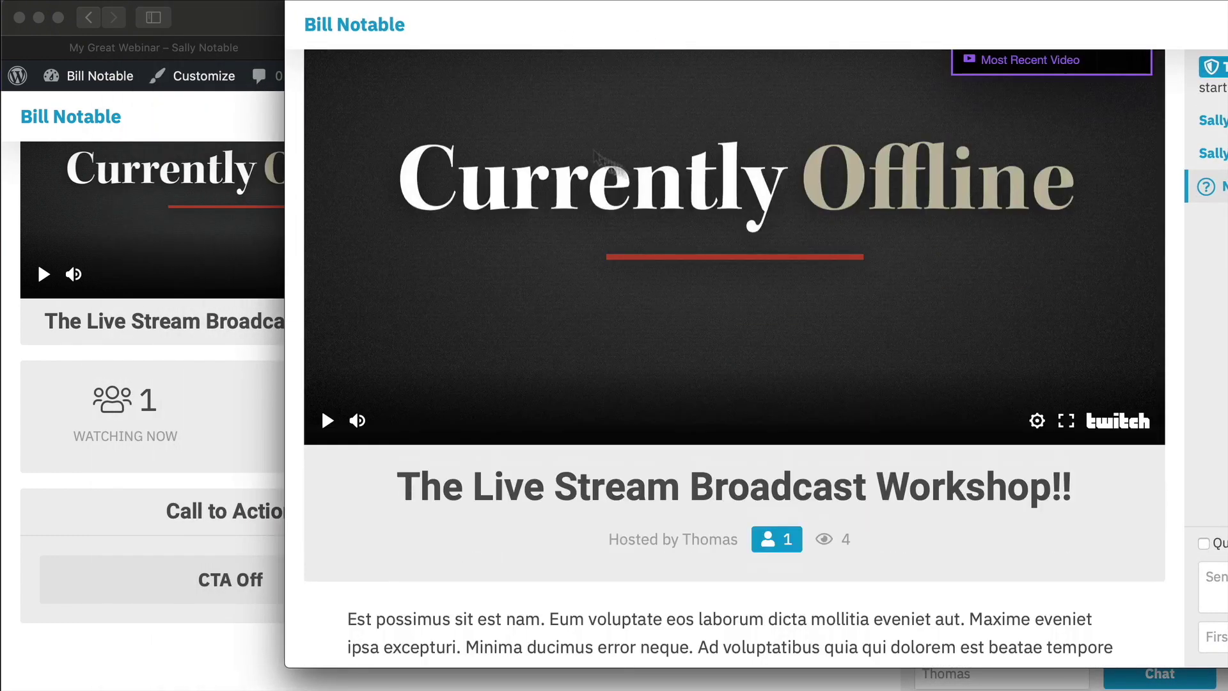
{"action": "left_click_drag", "start_coordinate": [247, 17], "coordinate": [69, 72]}
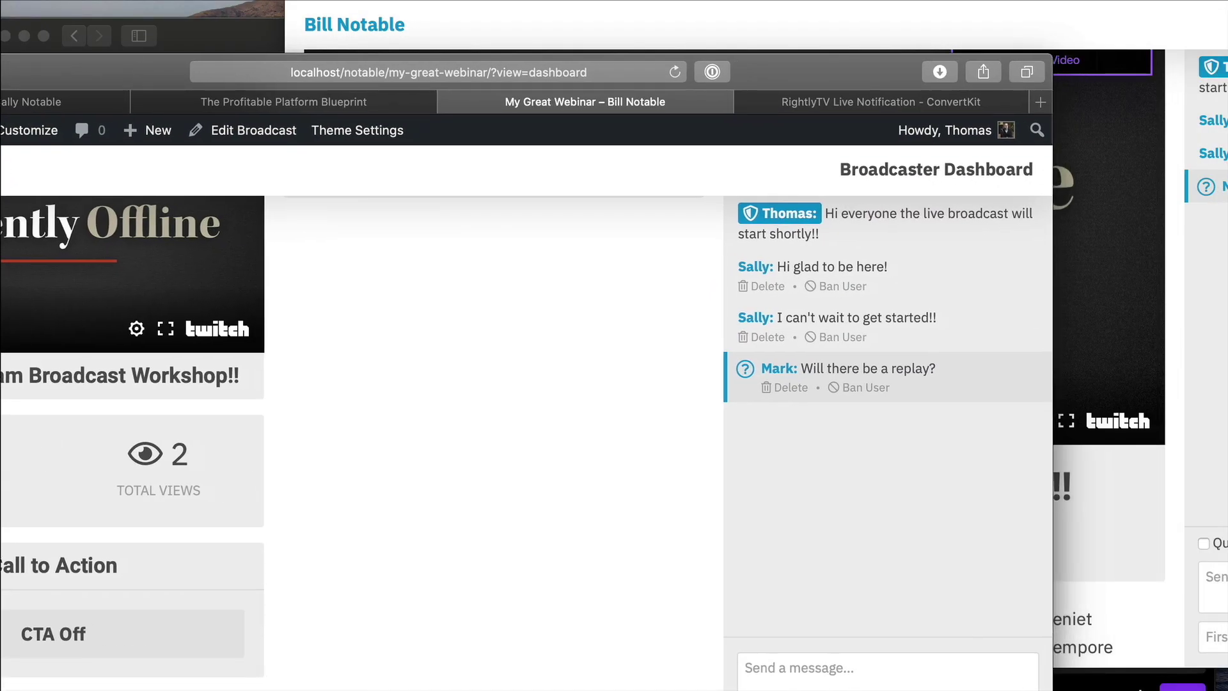
{"action": "left_click", "coordinate": [604, 64]}
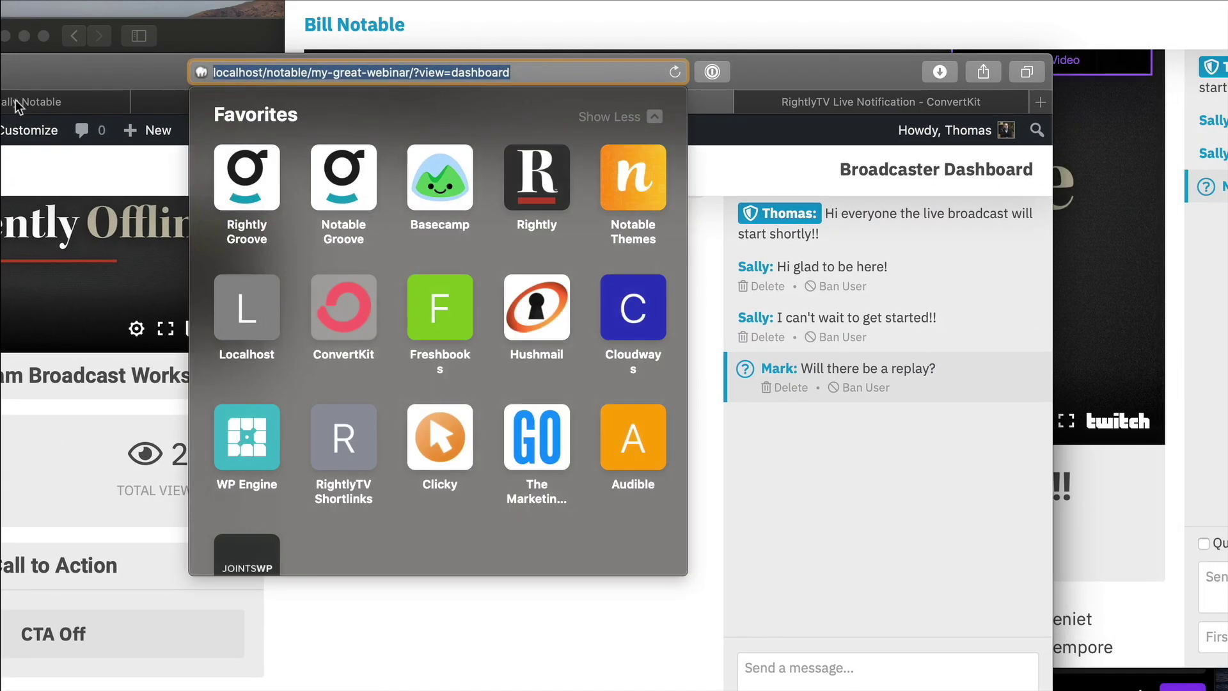
{"action": "left_click", "coordinate": [721, 584]}
{"action": "left_click_drag", "start_coordinate": [793, 78], "coordinate": [790, 77]}
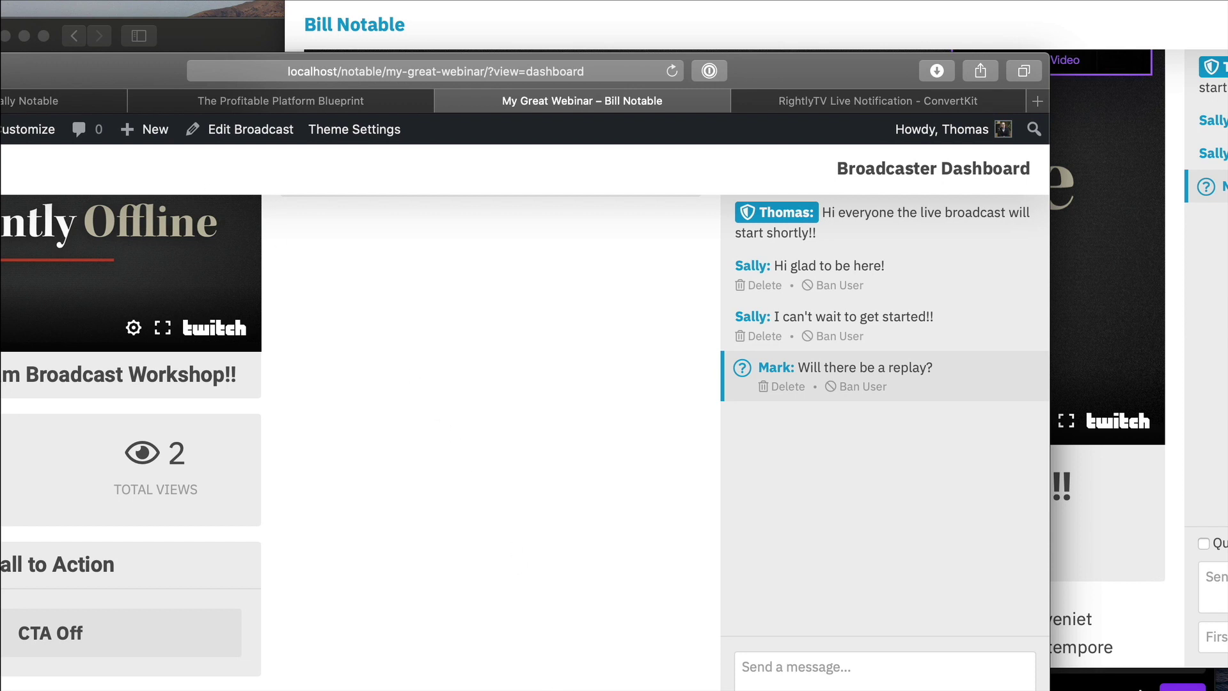
{"action": "left_click_drag", "start_coordinate": [110, 76], "coordinate": [165, 63]}
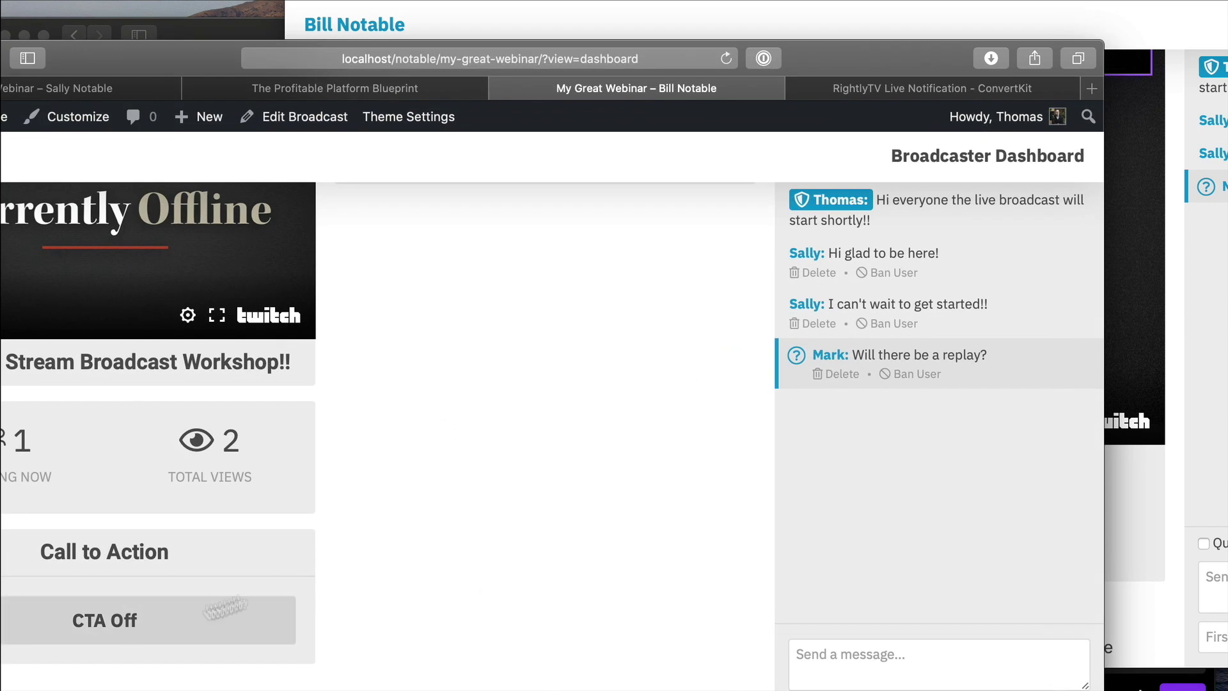
Turn the CTA on and test the 'Get the Course!!' button as a visitor, then close that window.
{"action": "left_click", "coordinate": [162, 622]}
{"action": "left_click", "coordinate": [871, 26]}
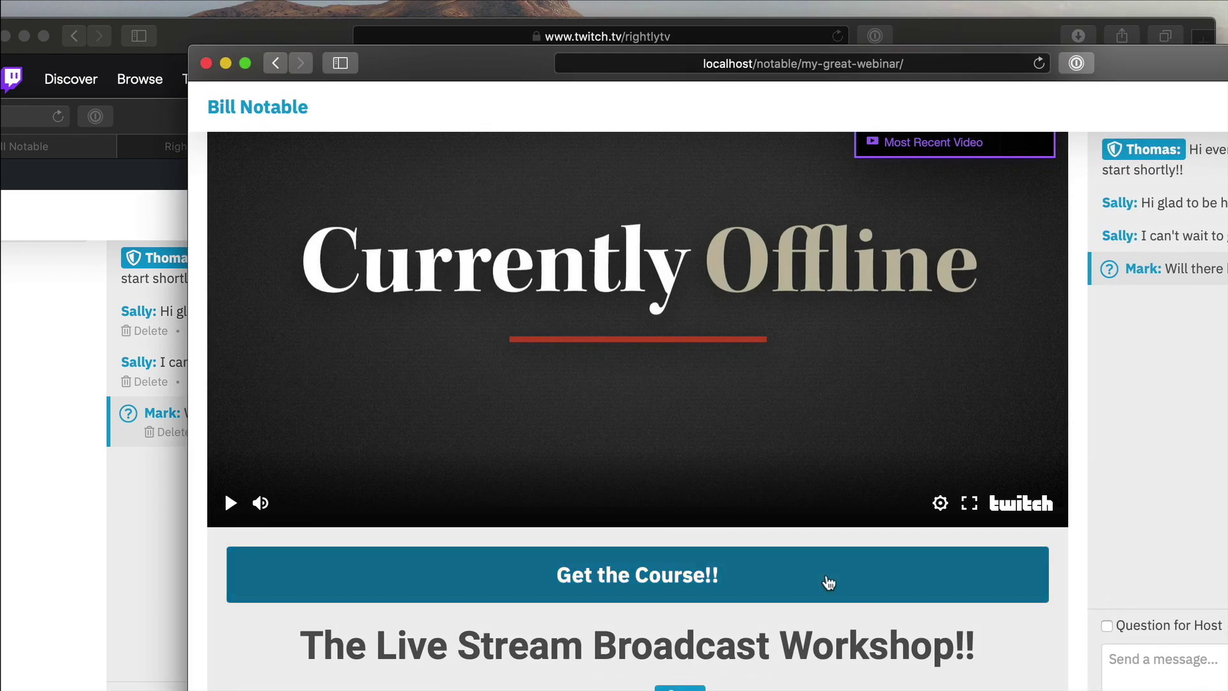
{"action": "left_click", "coordinate": [826, 582]}
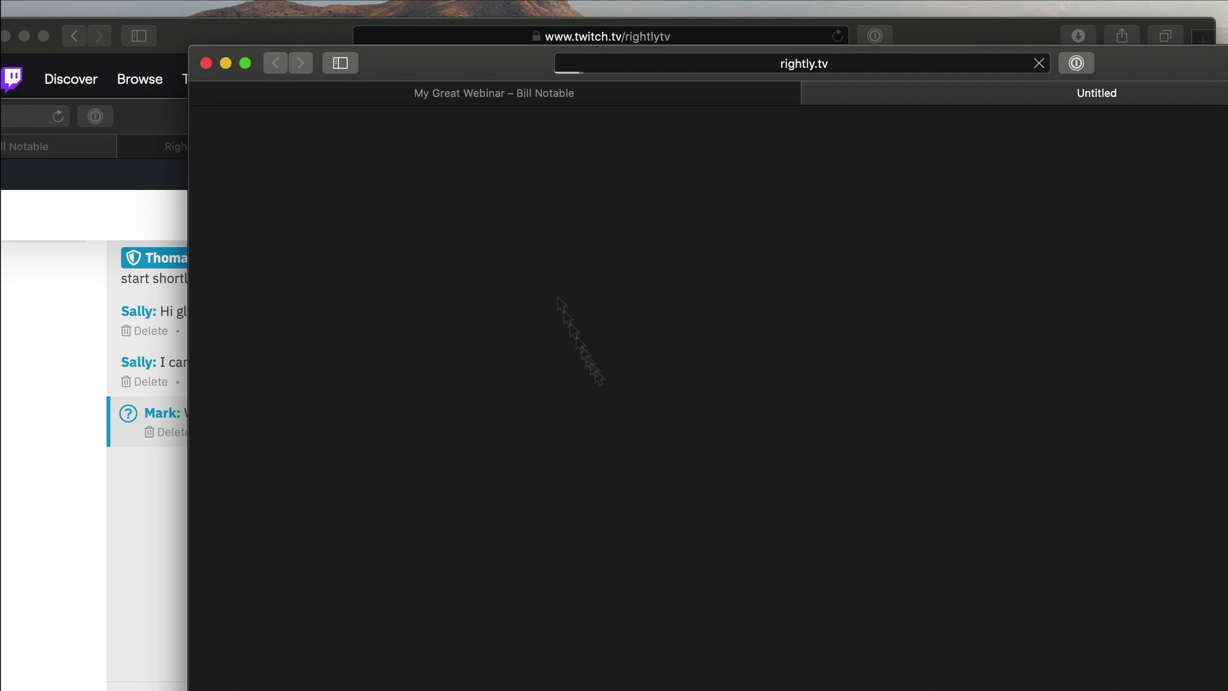
{"action": "left_click", "coordinate": [809, 93]}
{"action": "left_click_drag", "start_coordinate": [539, 64], "coordinate": [623, 51]}
{"action": "left_click", "coordinate": [296, 51]}
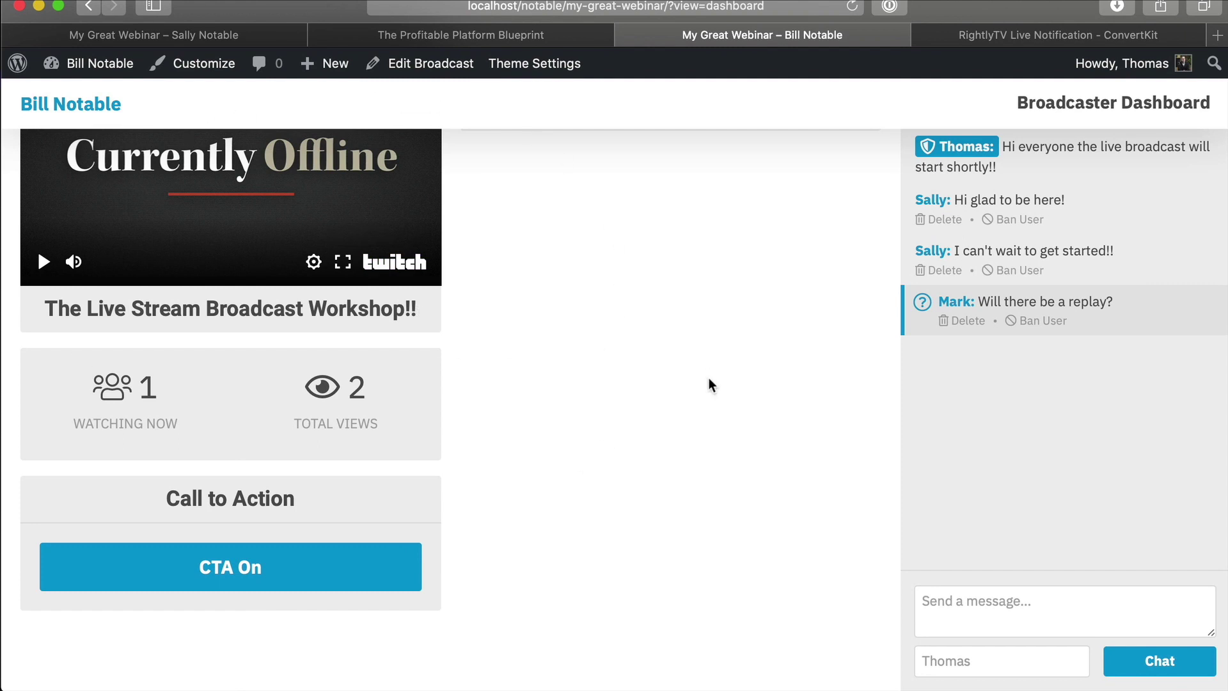
Strip '?view=dashboard' from the address to reload My Great Webinar in its public view.
{"action": "scroll", "coordinate": [708, 387], "scroll_direction": "up", "scroll_amount": 4}
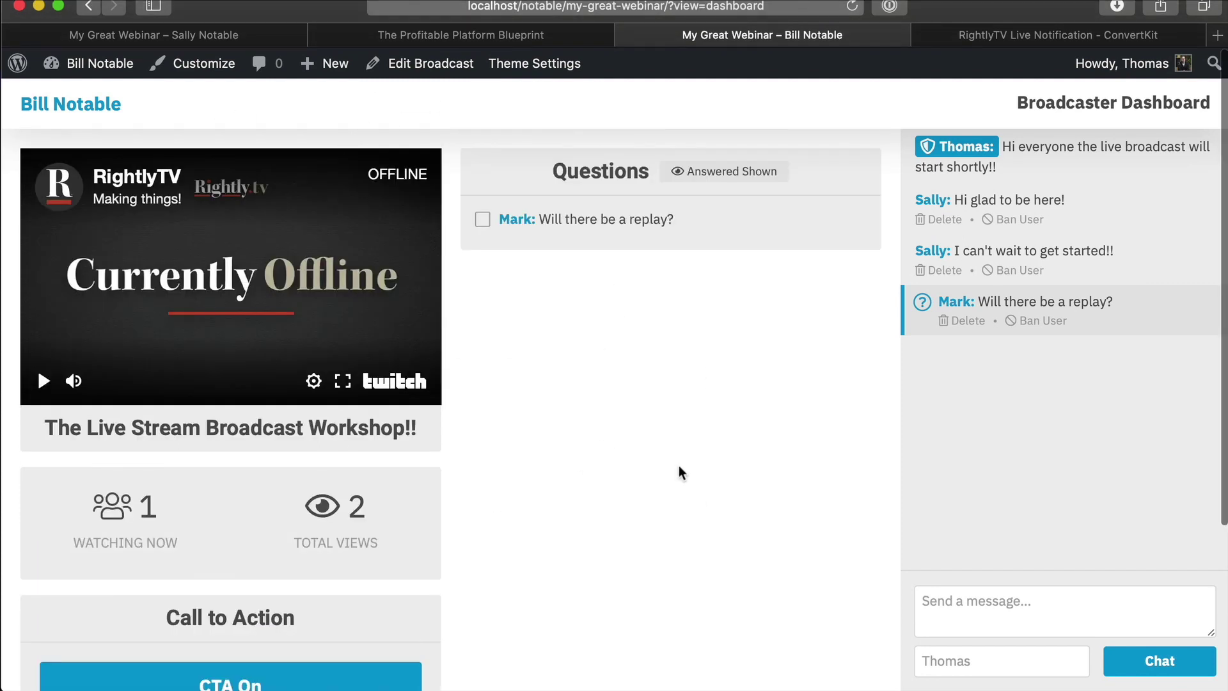
{"action": "scroll", "coordinate": [679, 464], "scroll_direction": "down", "scroll_amount": 5}
{"action": "scroll", "coordinate": [681, 464], "scroll_direction": "up", "scroll_amount": 5}
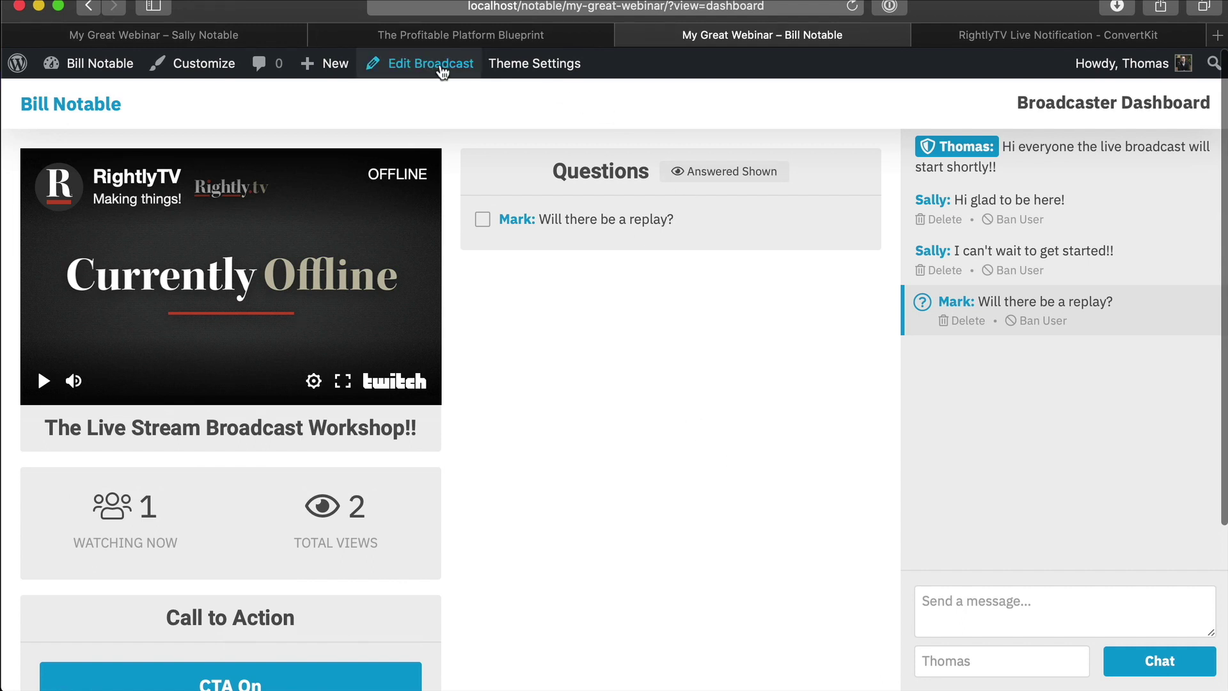
{"action": "double_click", "coordinate": [666, 6]}
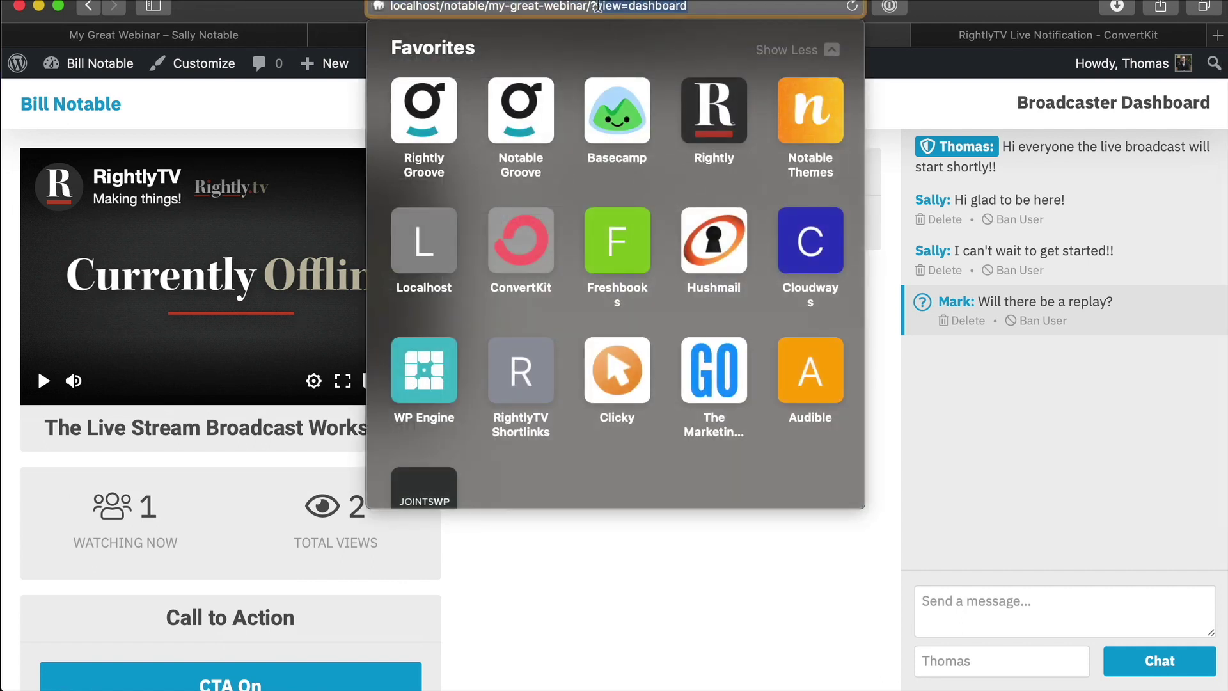
{"action": "key", "text": "BackSpace"}
{"action": "key", "text": "Return"}
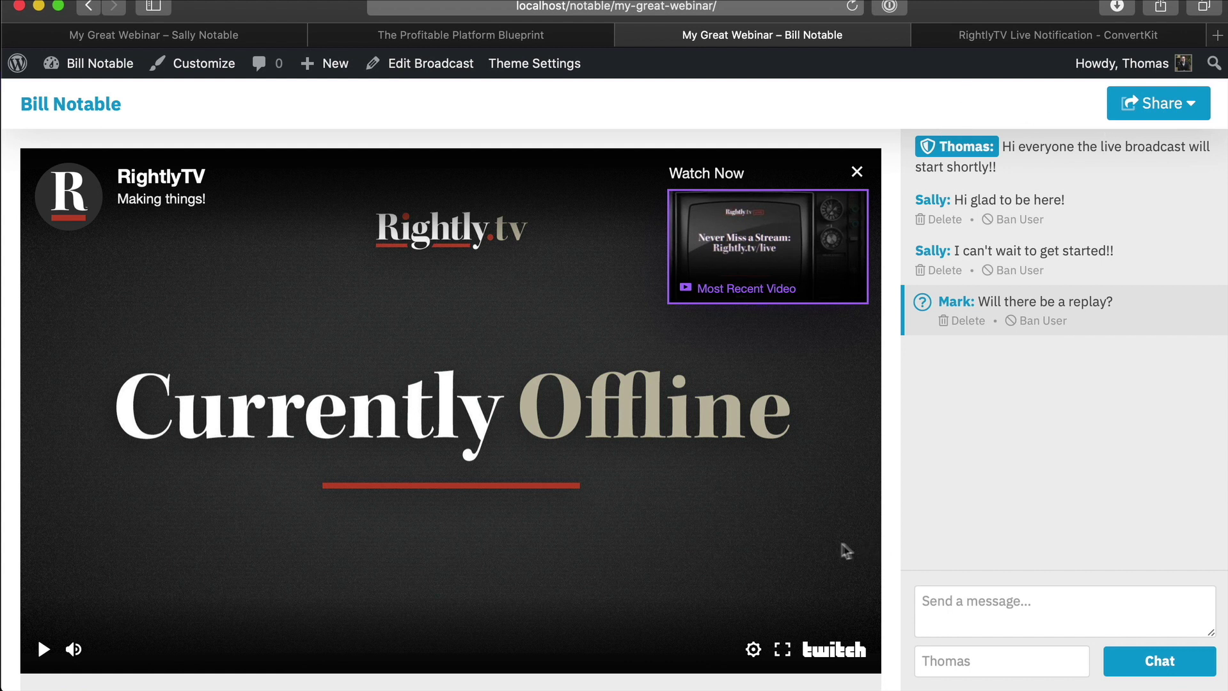
{"action": "scroll", "coordinate": [812, 544], "scroll_direction": "down", "scroll_amount": 2}
{"action": "scroll", "coordinate": [813, 546], "scroll_direction": "up", "scroll_amount": 2}
{"action": "scroll", "coordinate": [1039, 433], "scroll_direction": "down", "scroll_amount": 5}
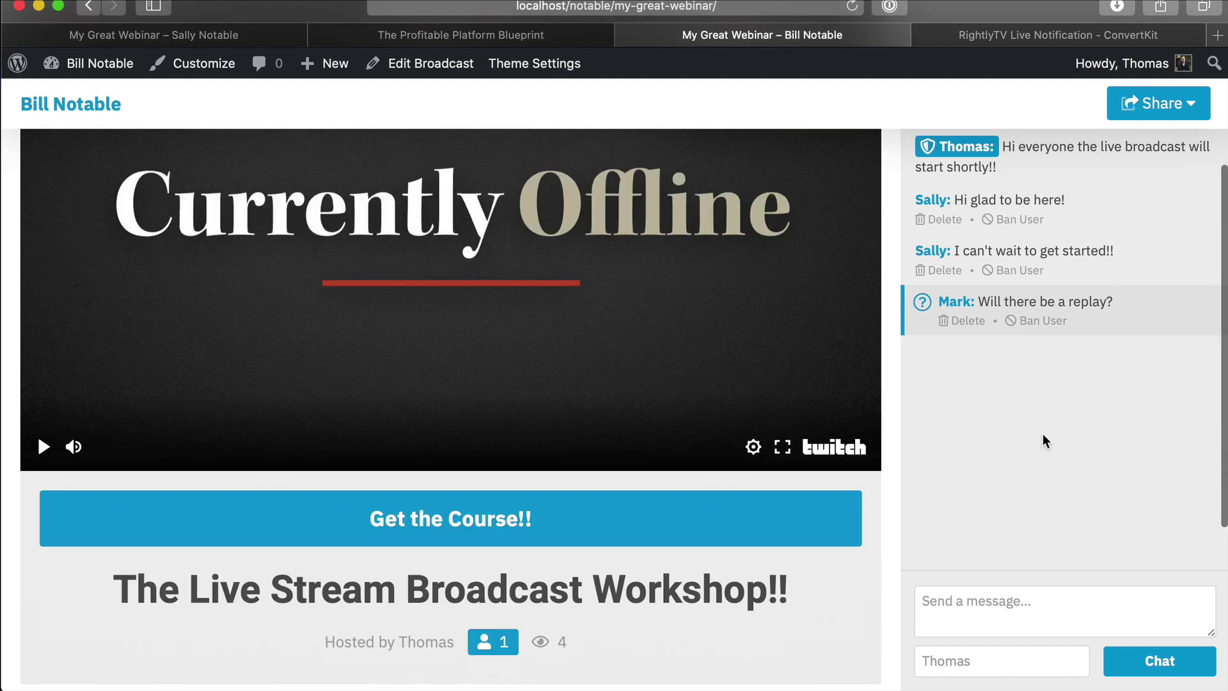
{"action": "scroll", "coordinate": [1043, 433], "scroll_direction": "up", "scroll_amount": 5}
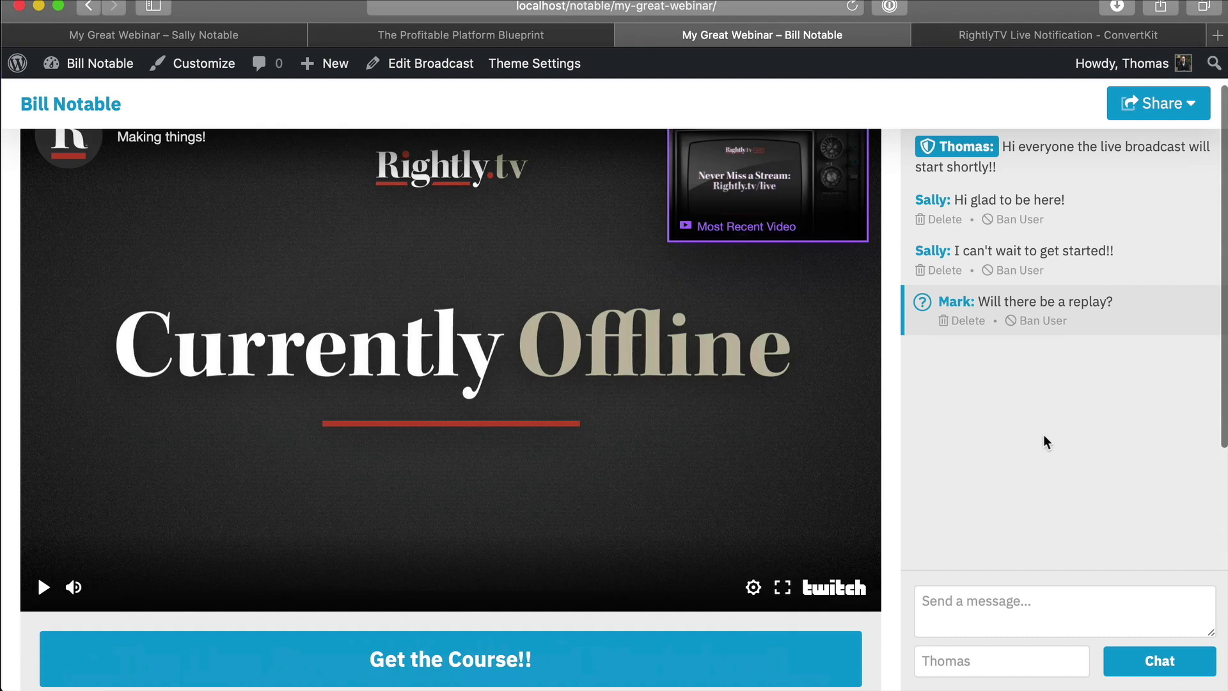
{"action": "scroll", "coordinate": [1045, 435], "scroll_direction": "down", "scroll_amount": 5}
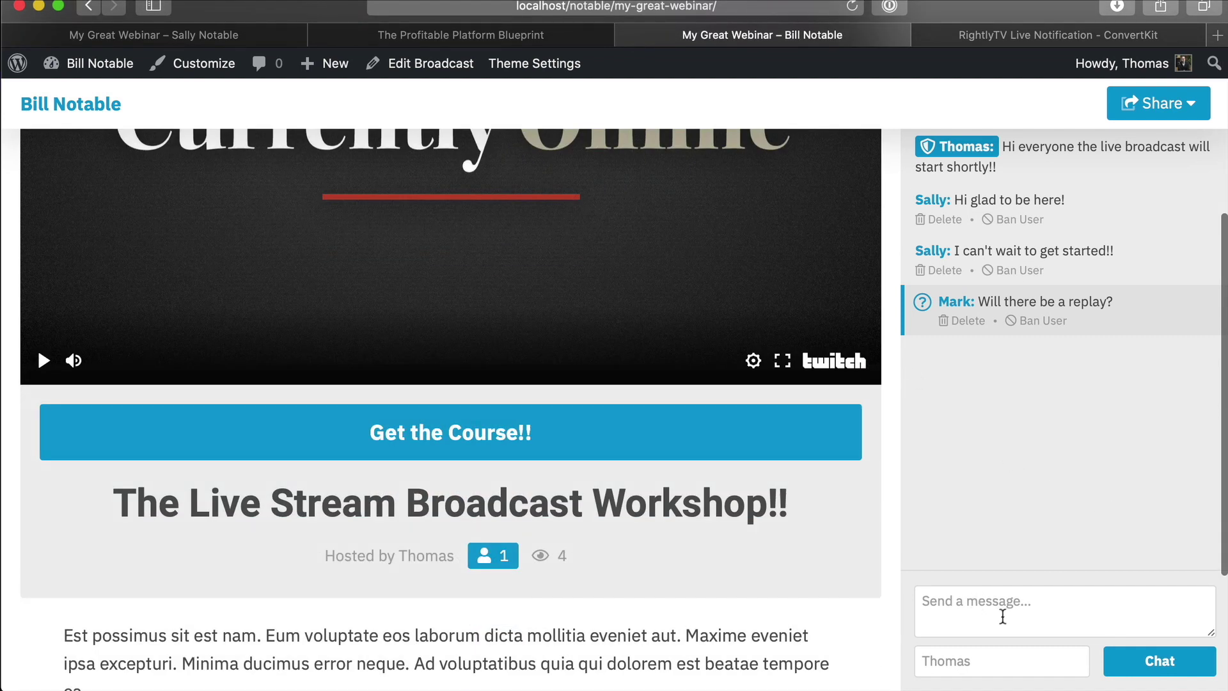
{"action": "scroll", "coordinate": [1096, 426], "scroll_direction": "up", "scroll_amount": 5}
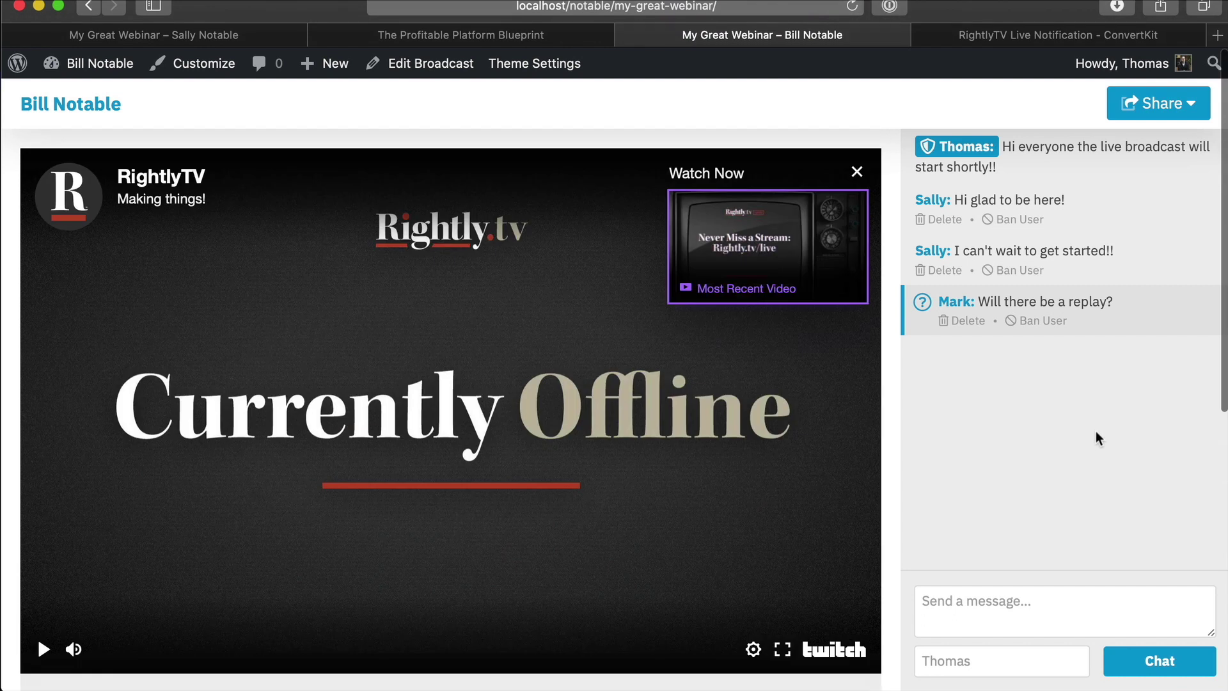
{"action": "scroll", "coordinate": [808, 529], "scroll_direction": "down", "scroll_amount": 5}
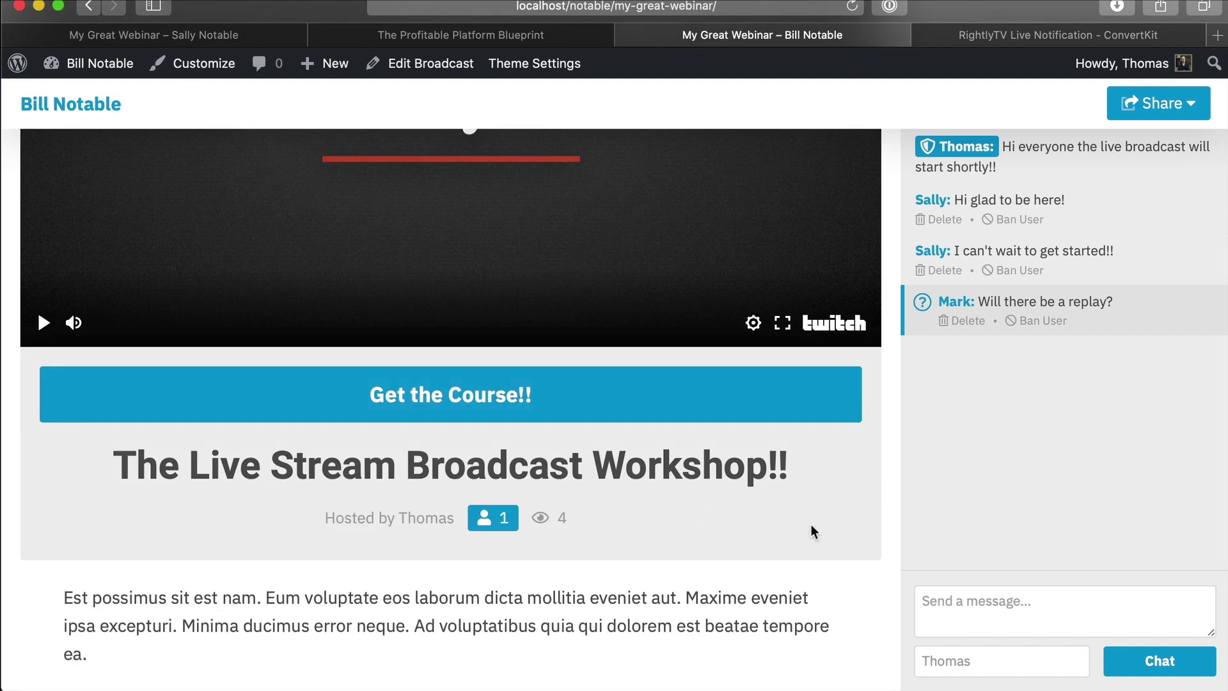
{"action": "scroll", "coordinate": [851, 559], "scroll_direction": "down", "scroll_amount": 3}
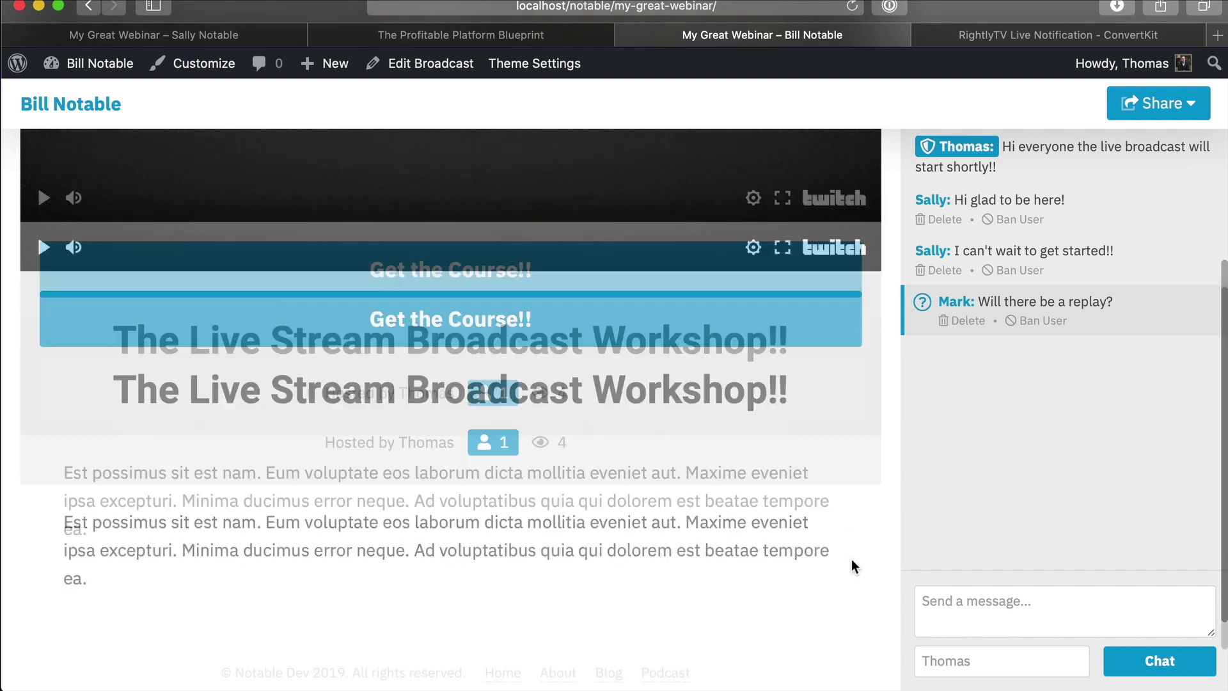
{"action": "scroll", "coordinate": [851, 558], "scroll_direction": "up", "scroll_amount": 6}
{"action": "scroll", "coordinate": [831, 575], "scroll_direction": "down", "scroll_amount": 6}
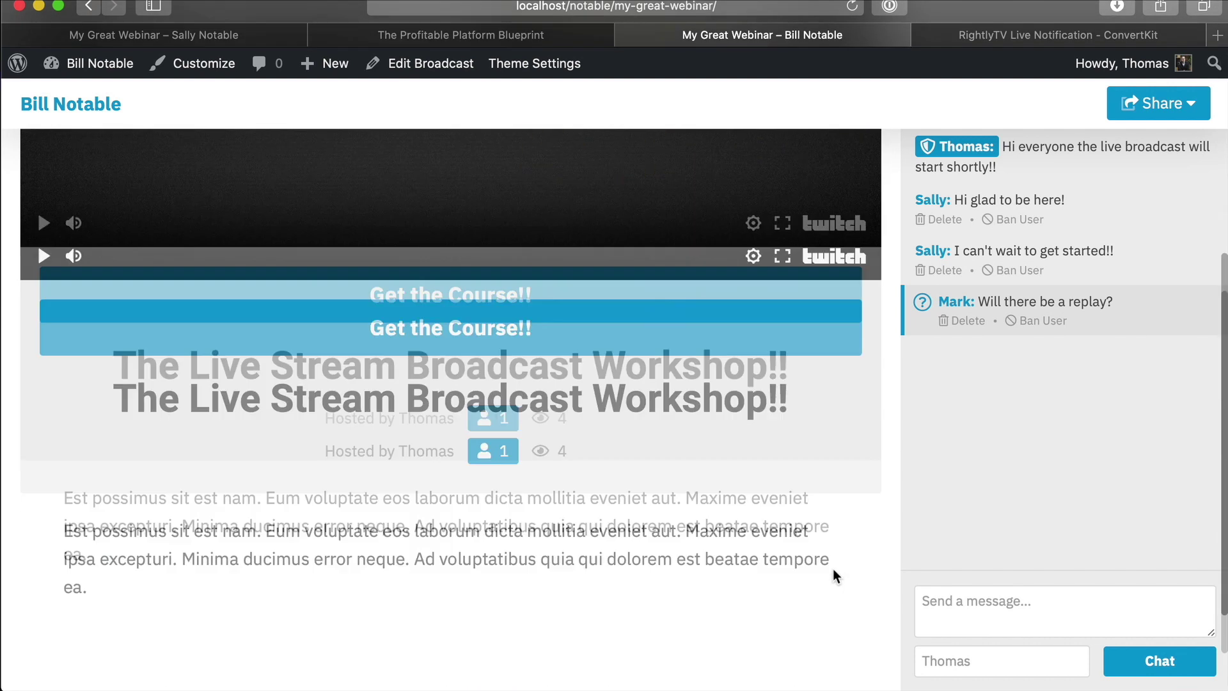
{"action": "scroll", "coordinate": [781, 538], "scroll_direction": "up", "scroll_amount": 6}
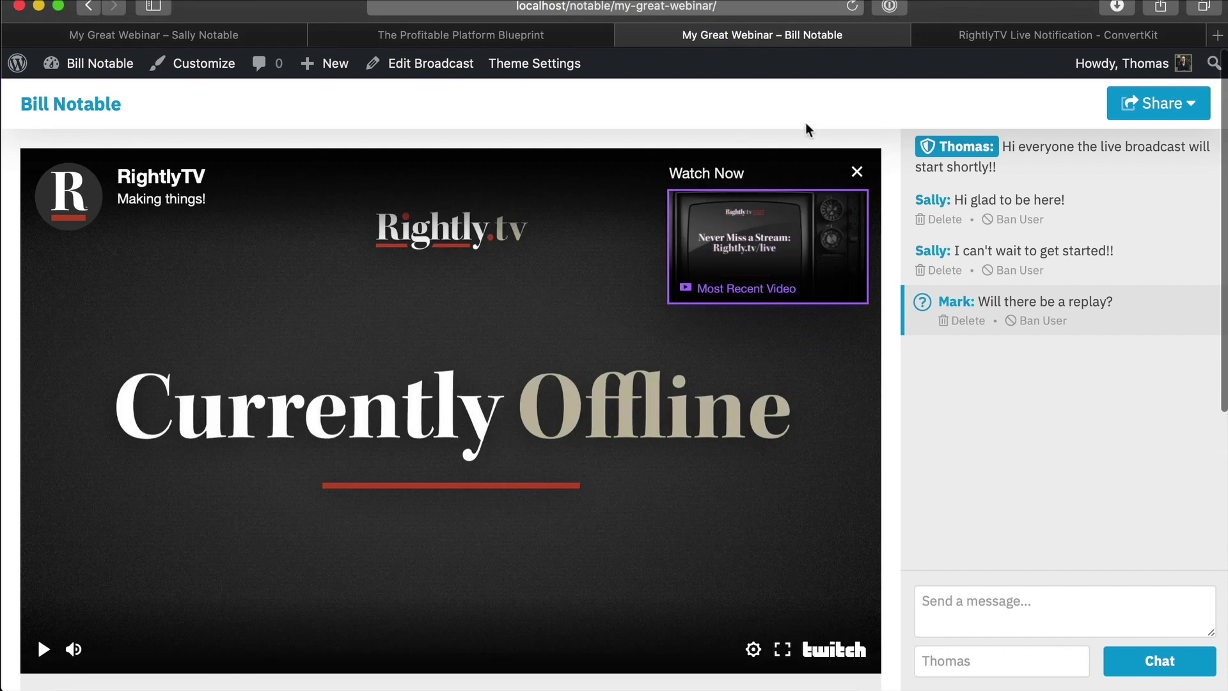
{"action": "scroll", "coordinate": [819, 531], "scroll_direction": "down", "scroll_amount": 4}
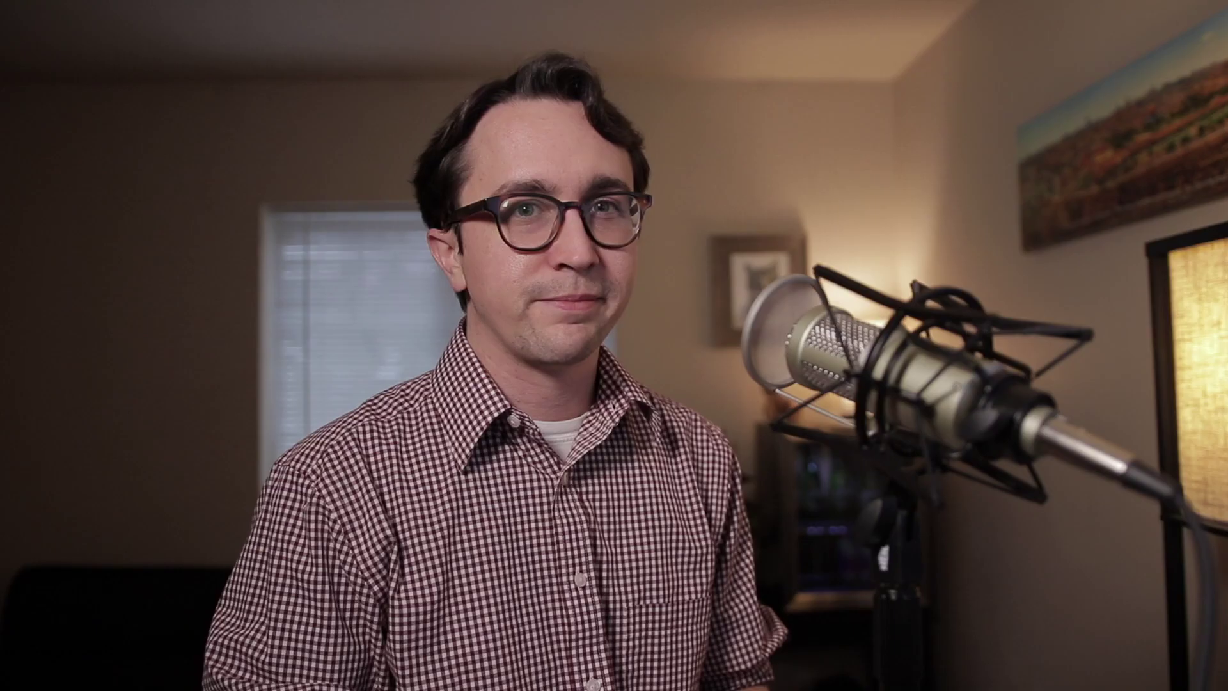